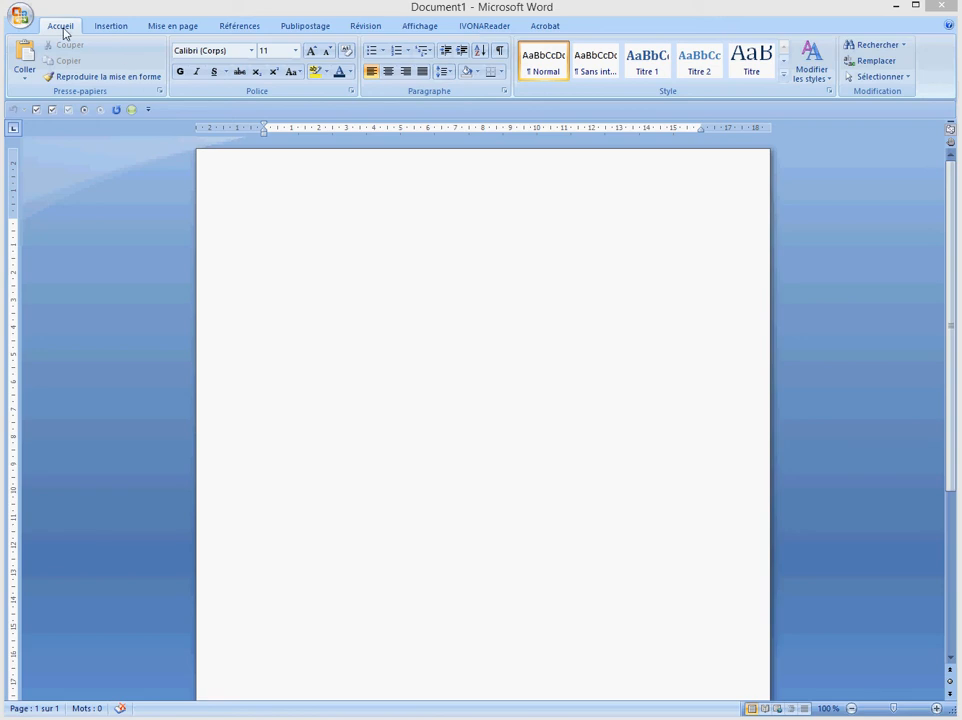
# Browse the ribbon tabs from Insertion through Affichage, then return to Accueil
pyautogui.click(105, 29)
pyautogui.click(160, 32)
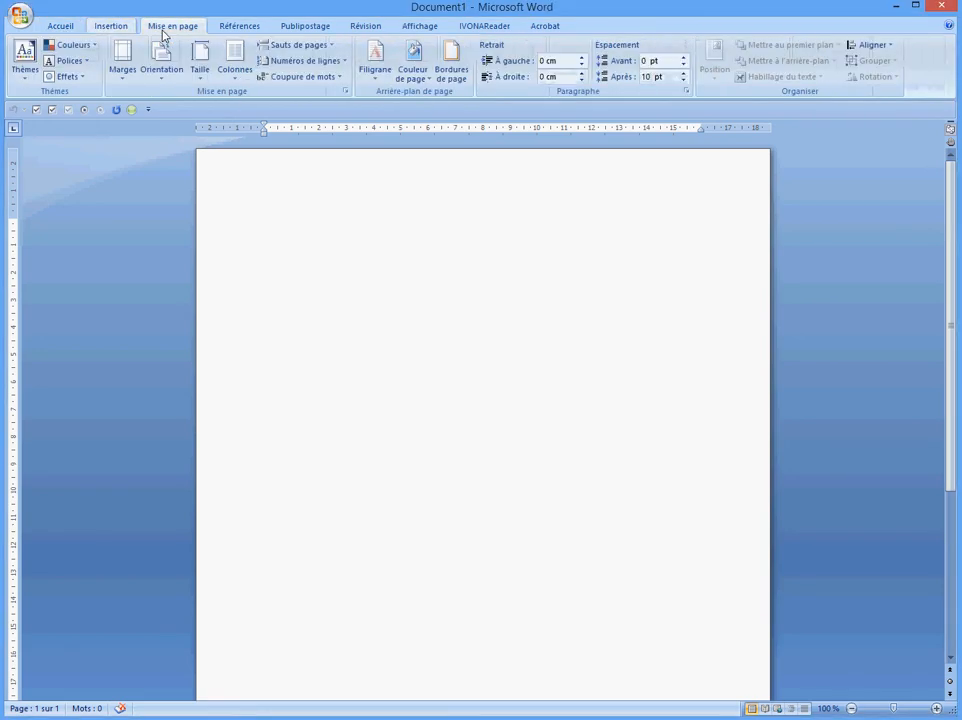
pyautogui.click(250, 28)
pyautogui.click(305, 30)
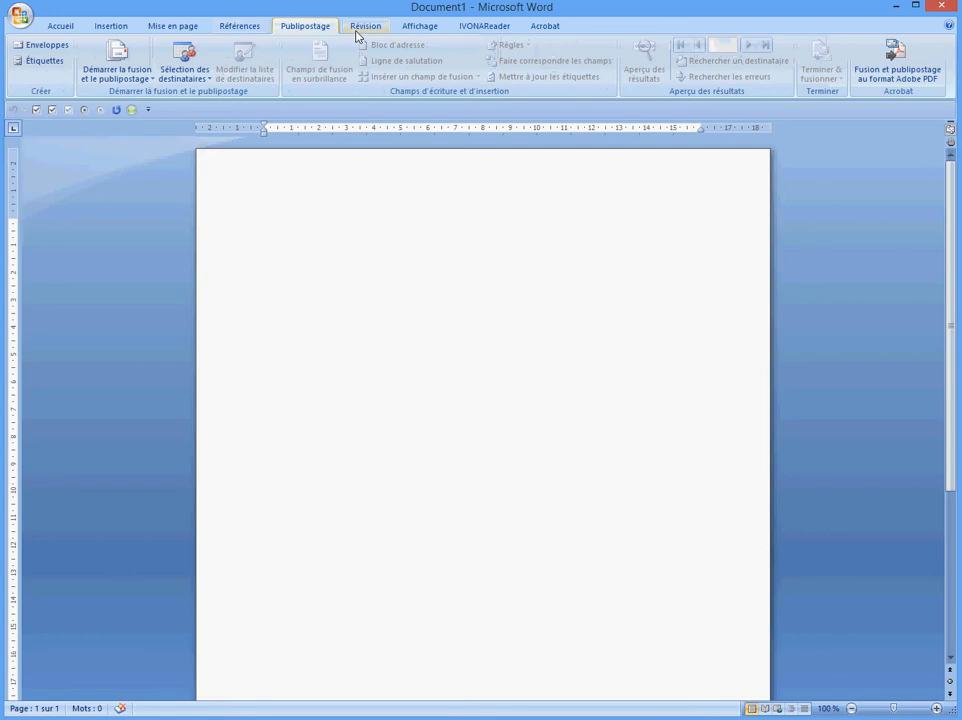
pyautogui.click(362, 28)
pyautogui.click(415, 28)
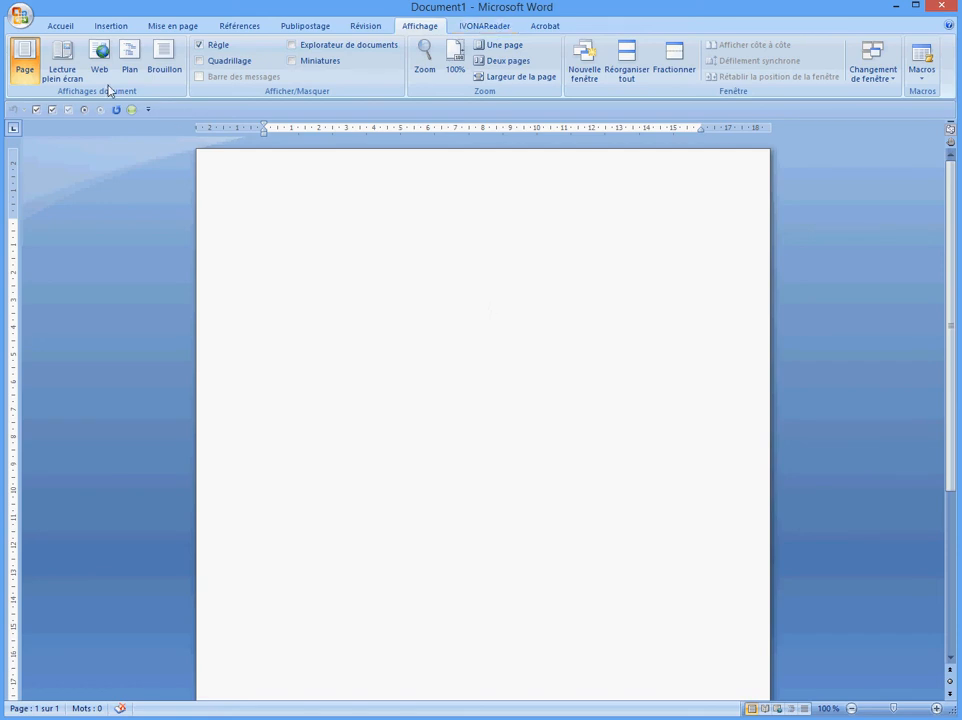
pyautogui.click(64, 26)
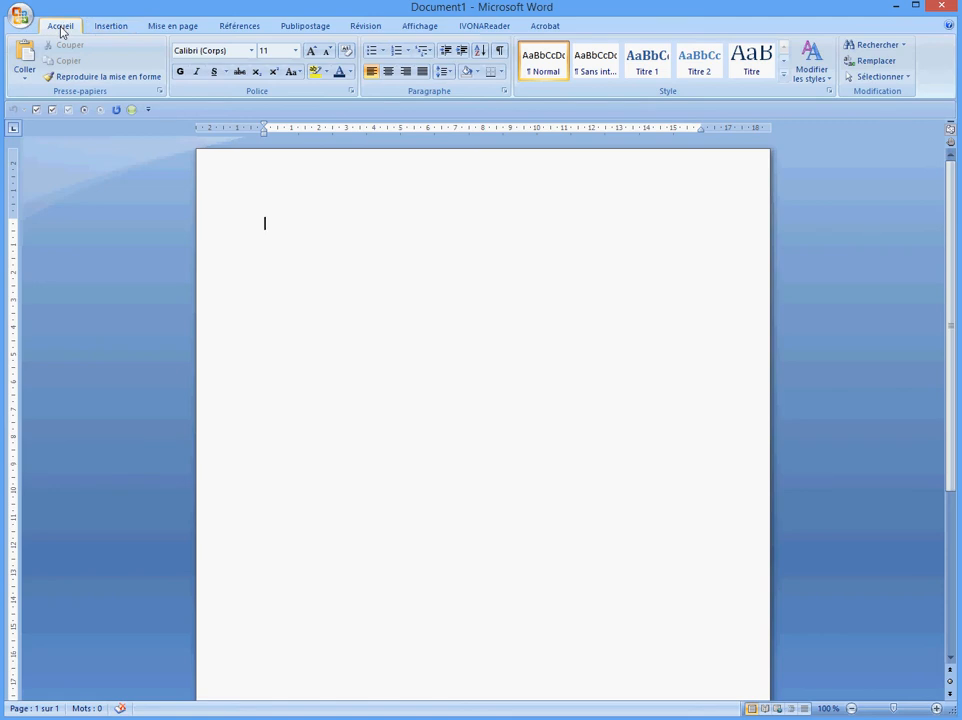
# Tour the Insertion, page layout, references and mailing tabs again, ending back on Accueil
pyautogui.click(111, 26)
pyautogui.click(172, 28)
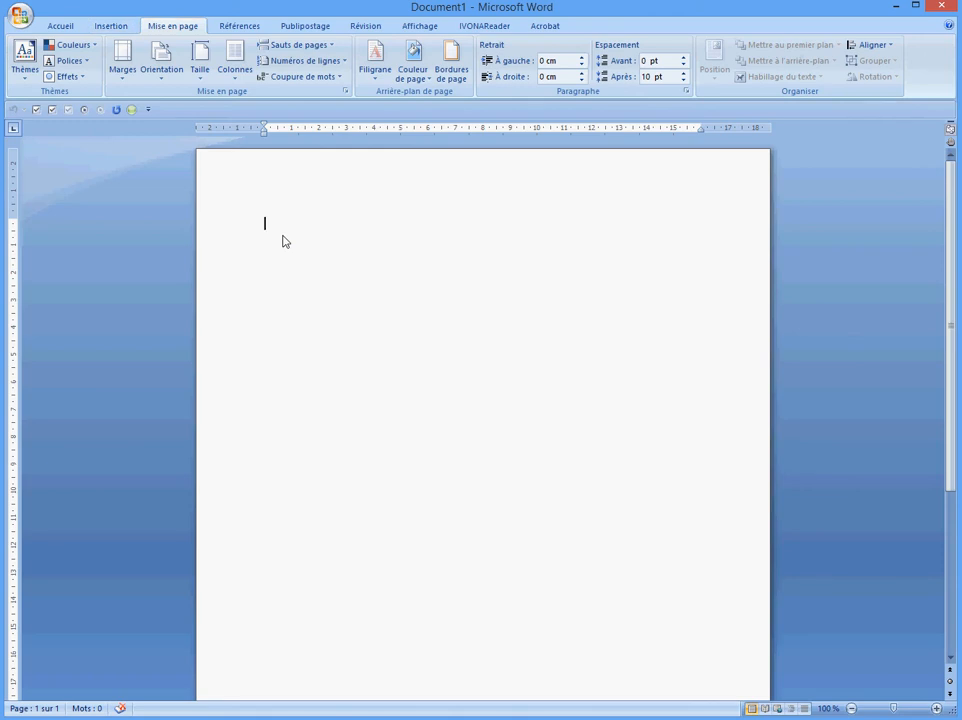
pyautogui.click(62, 28)
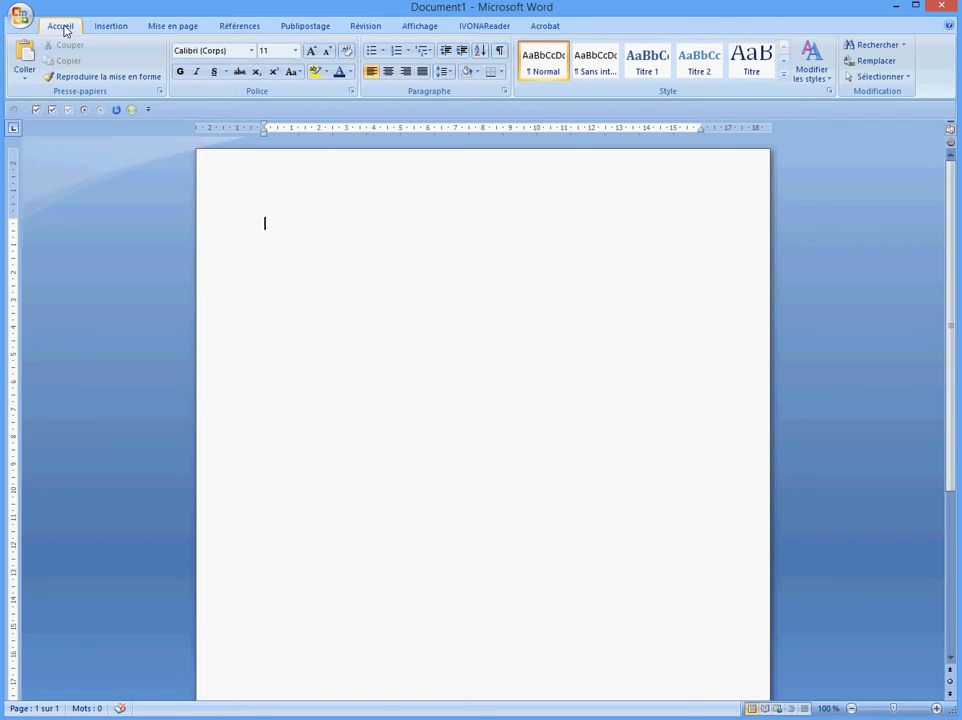
pyautogui.click(103, 29)
pyautogui.click(164, 29)
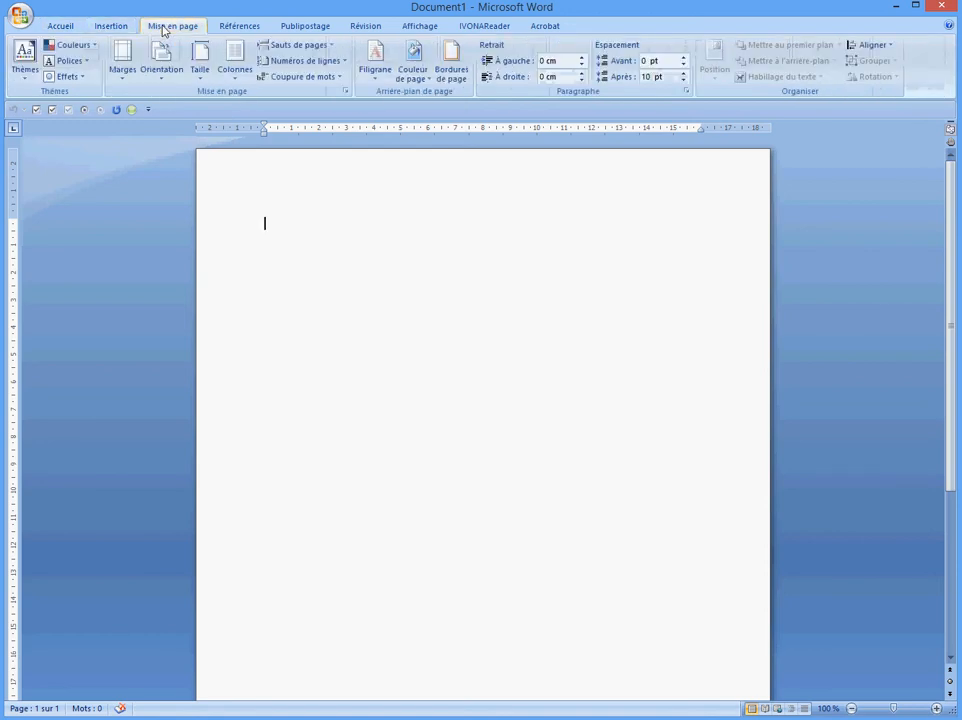
pyautogui.click(232, 27)
pyautogui.click(302, 27)
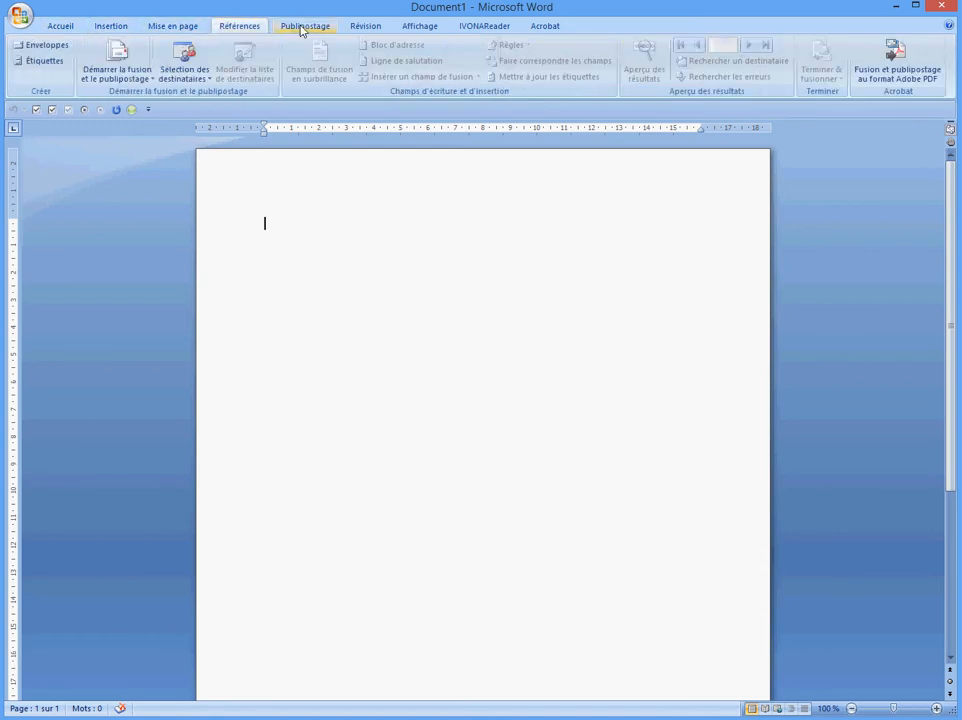
pyautogui.click(232, 27)
pyautogui.click(160, 27)
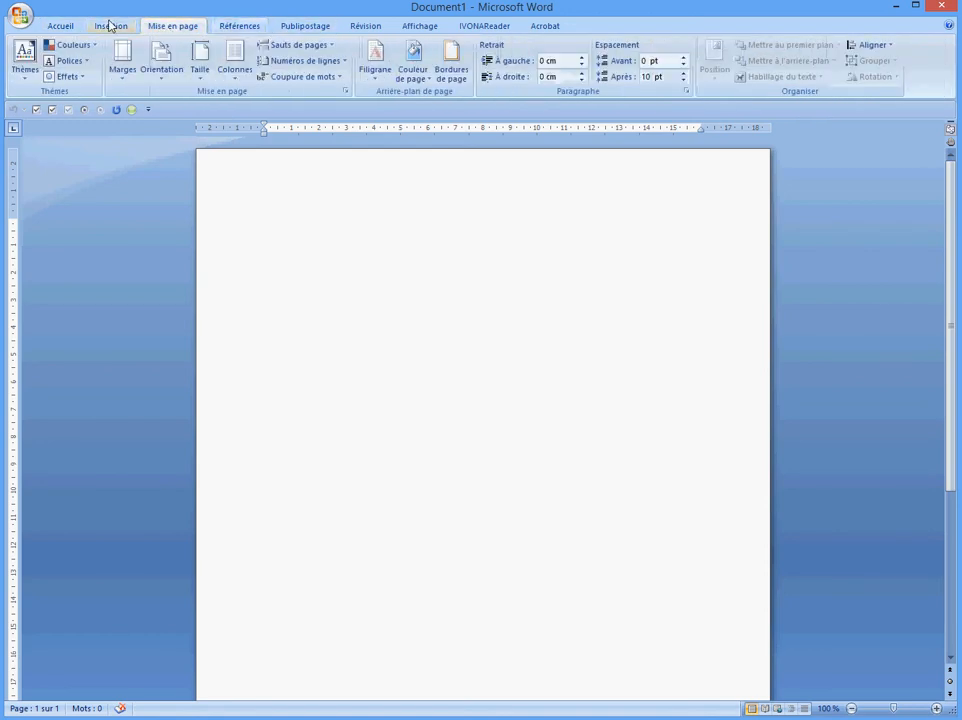
pyautogui.click(110, 25)
pyautogui.click(62, 26)
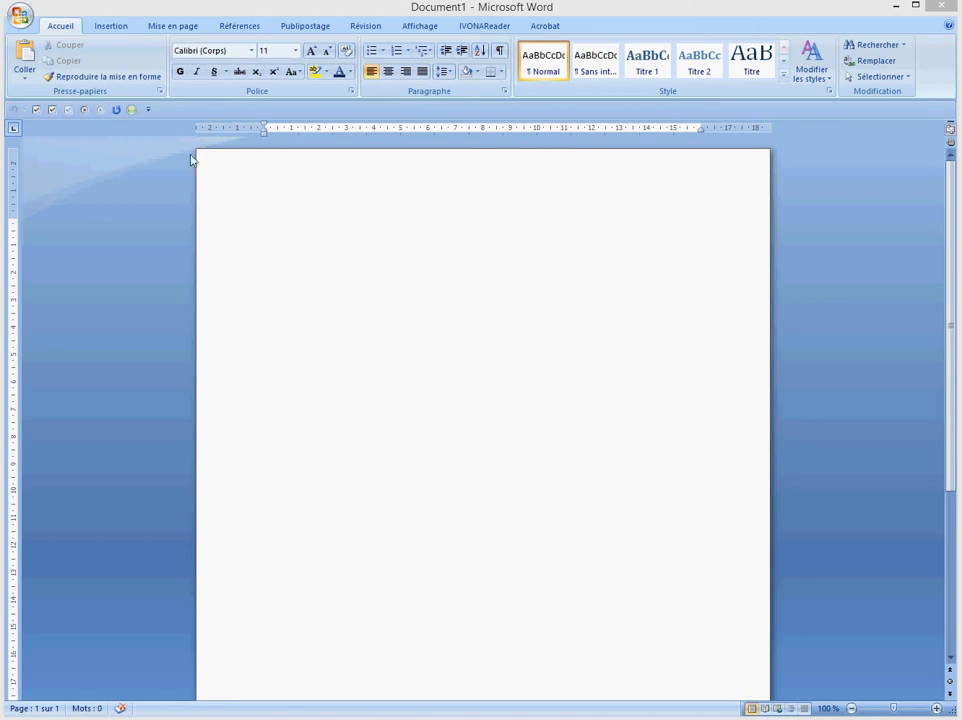
# Choose Times New Roman from the font list and 14 from the size list
pyautogui.click(252, 52)
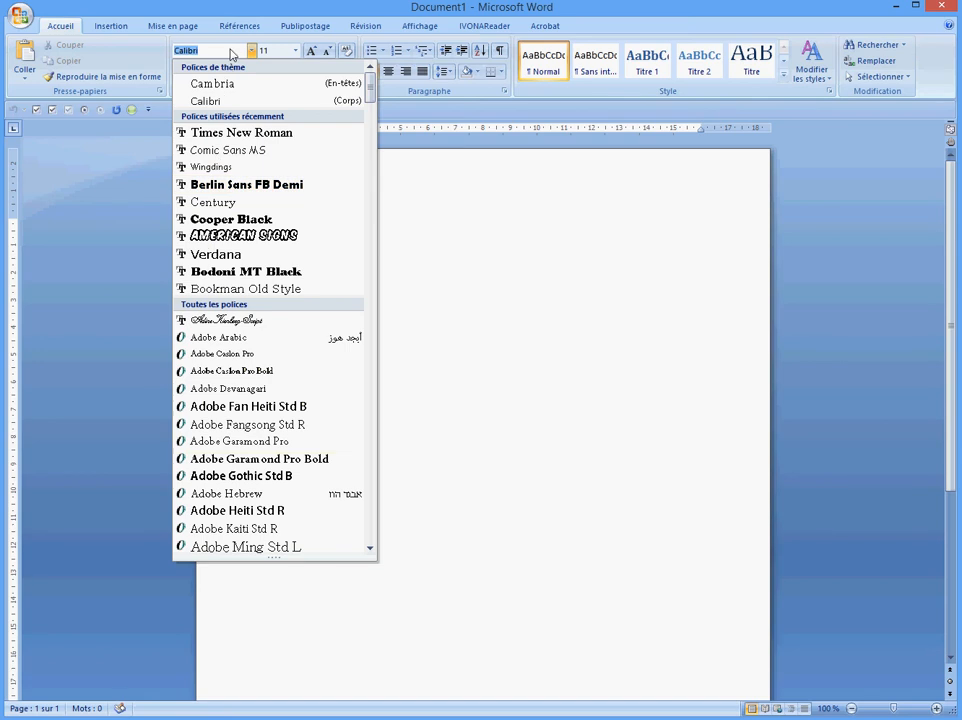
pyautogui.click(449, 257)
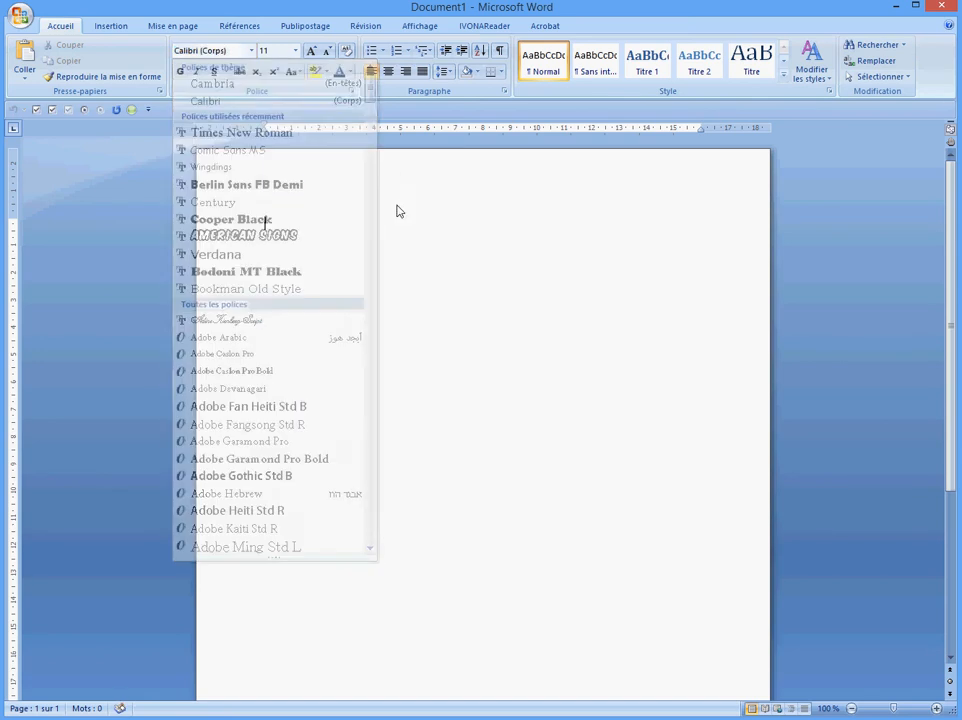
pyautogui.click(294, 52)
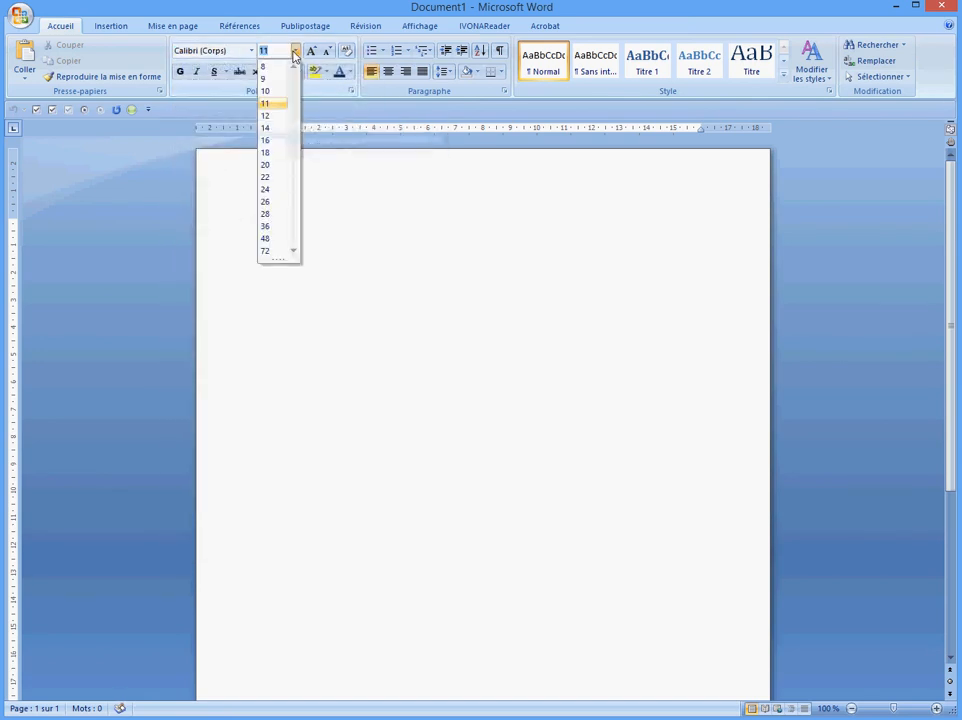
pyautogui.click(294, 54)
pyautogui.click(252, 52)
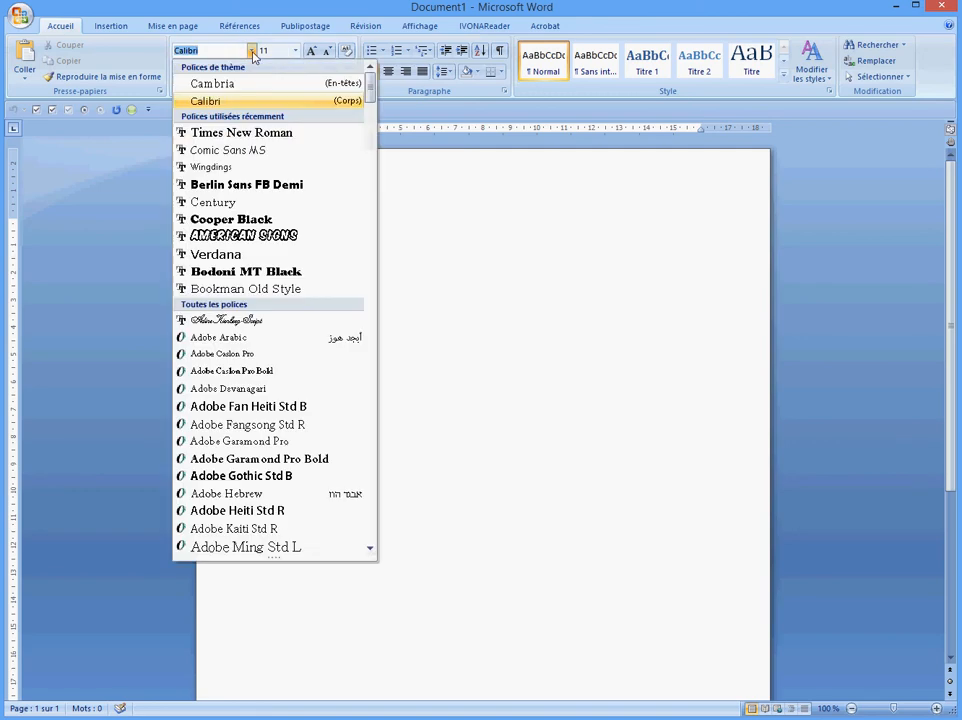
pyautogui.click(243, 133)
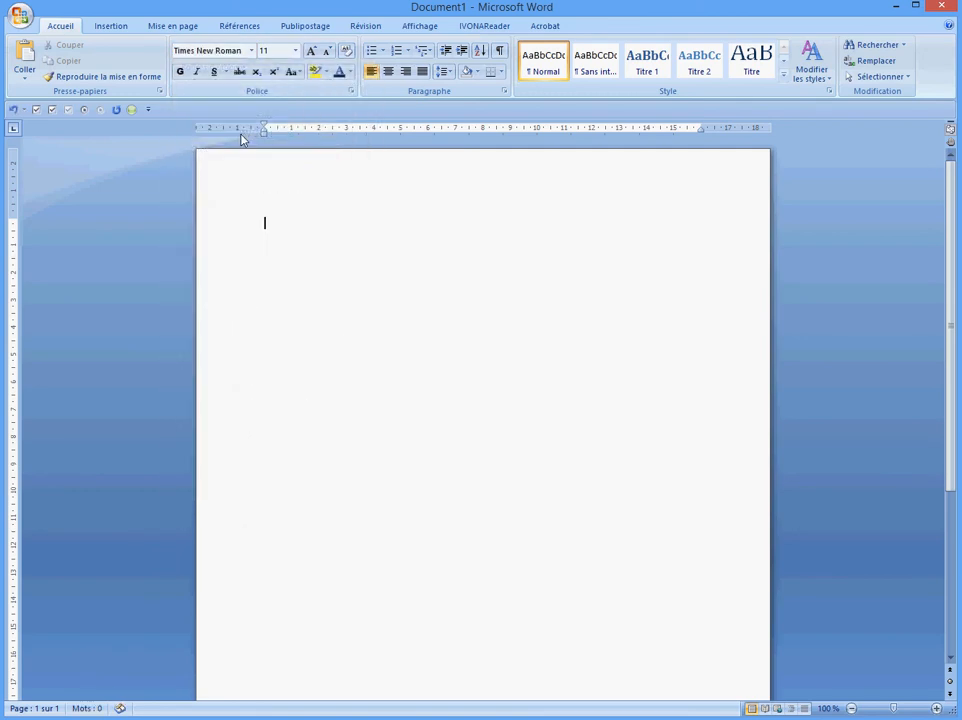
pyautogui.click(296, 55)
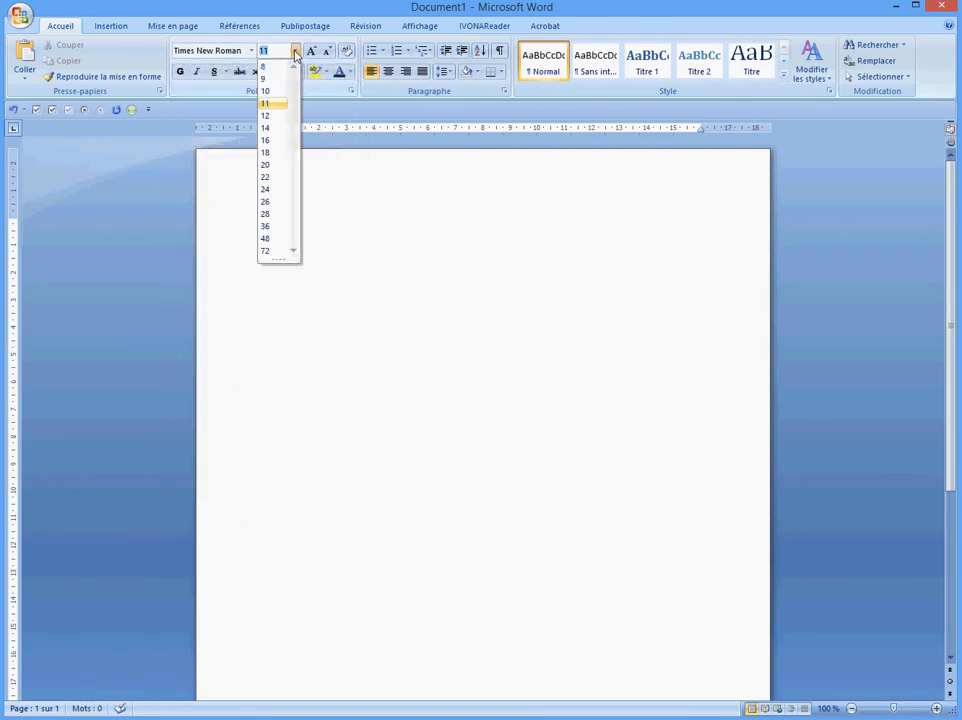
pyautogui.click(266, 128)
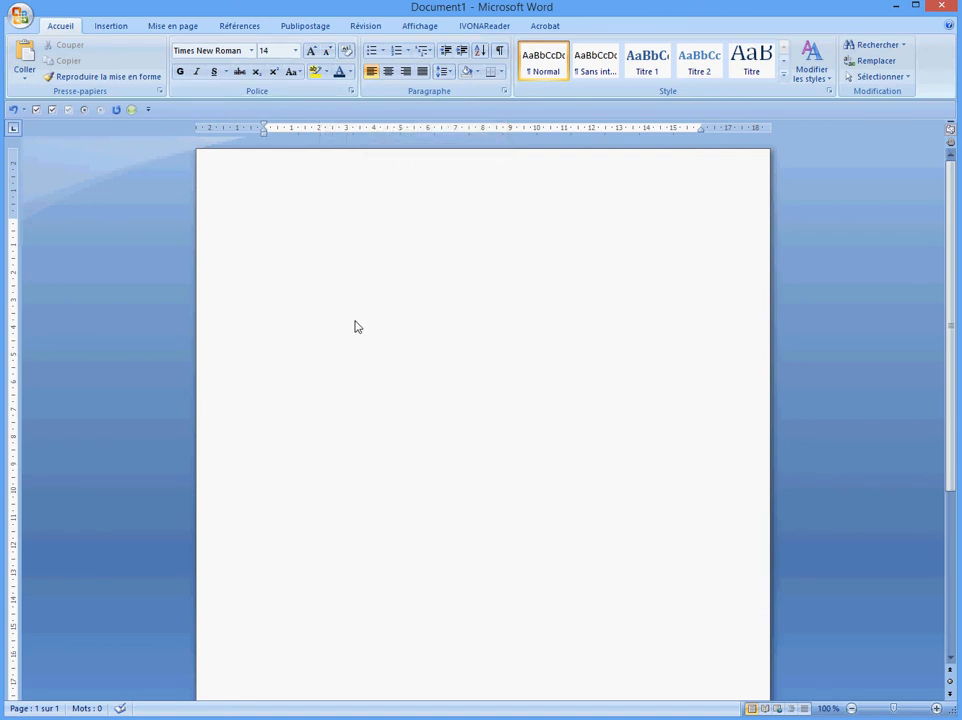
# Type ECOLE, select it, grow it to 48 pt, then shrink it back to 14 pt
pyautogui.write('ECOLE')
pyautogui.moveTo(265, 228); pyautogui.dragTo(313, 234)
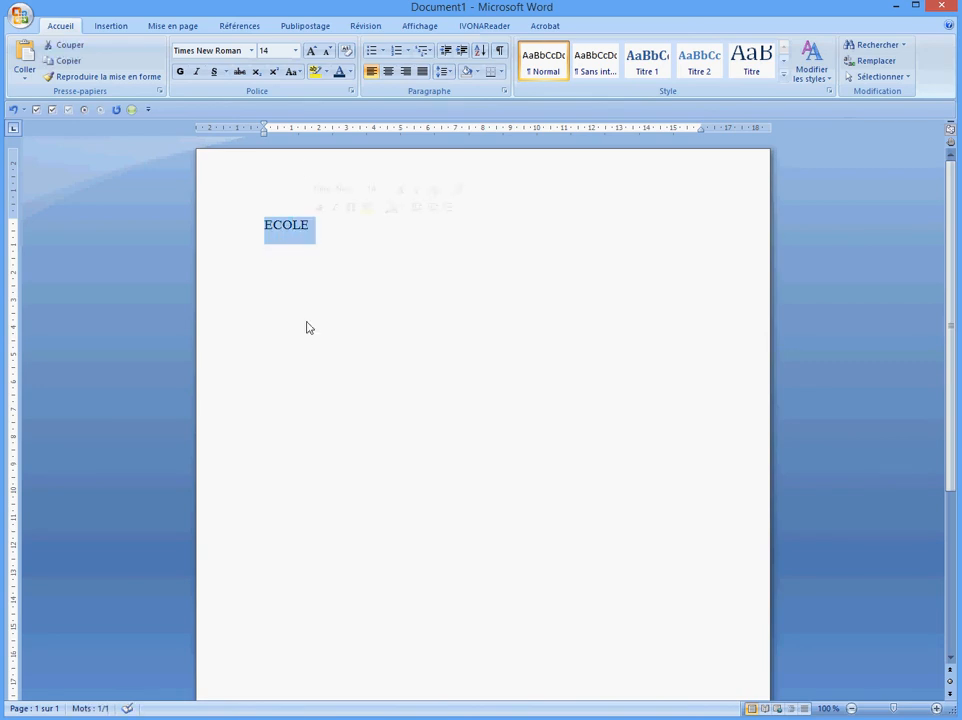
pyautogui.click(313, 51)
pyautogui.click(313, 51)
pyautogui.click(313, 51)
pyautogui.click(313, 51)
pyautogui.click(313, 51)
pyautogui.click(313, 51)
pyautogui.click(313, 51)
pyautogui.click(313, 51)
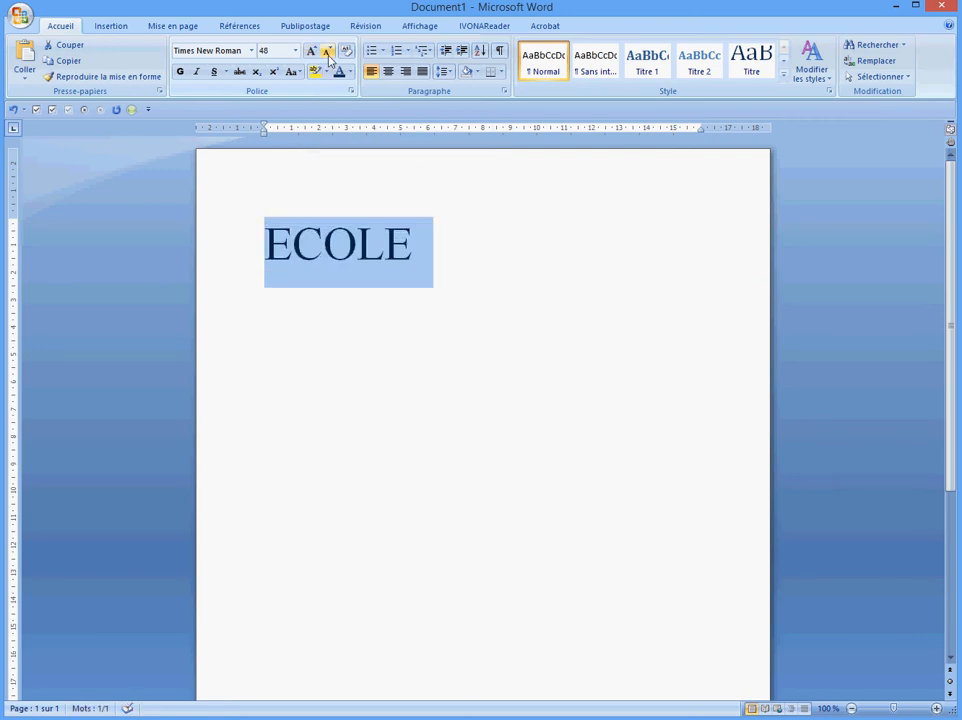
pyautogui.click(327, 51)
pyautogui.click(327, 51)
pyautogui.click(327, 51)
# Enlarge ECOLE to 48 pt, shrink it to 22 pt, then set it to 36 pt
pyautogui.click(327, 51)
pyautogui.click(327, 51)
pyautogui.click(327, 52)
pyautogui.click(327, 52)
pyautogui.click(327, 52)
pyautogui.click(327, 52)
pyautogui.click(312, 52)
pyautogui.doubleClick(312, 52)
pyautogui.doubleClick(312, 52)
pyautogui.doubleClick(312, 52)
pyautogui.doubleClick(312, 52)
pyautogui.click(327, 51)
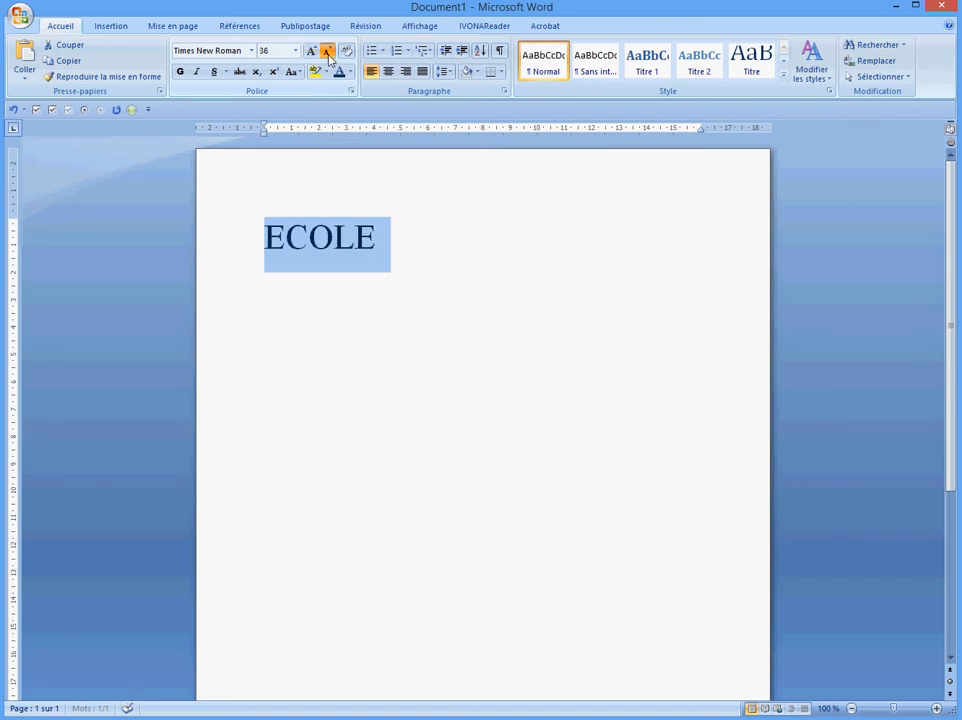
pyautogui.click(327, 51)
pyautogui.click(327, 51)
pyautogui.click(327, 51)
pyautogui.click(327, 51)
pyautogui.click(295, 53)
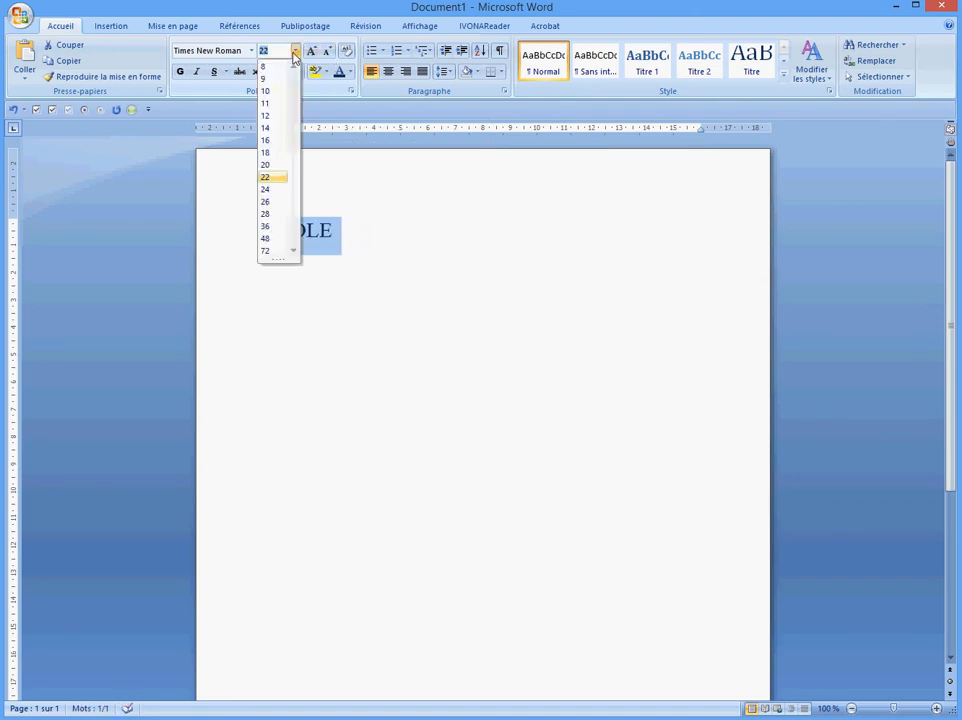
pyautogui.click(266, 226)
# Enlarge ECOLE to 80 pt, bring it back down to 36 pt, and deselect it
pyautogui.click(279, 50)
pyautogui.click(275, 50)
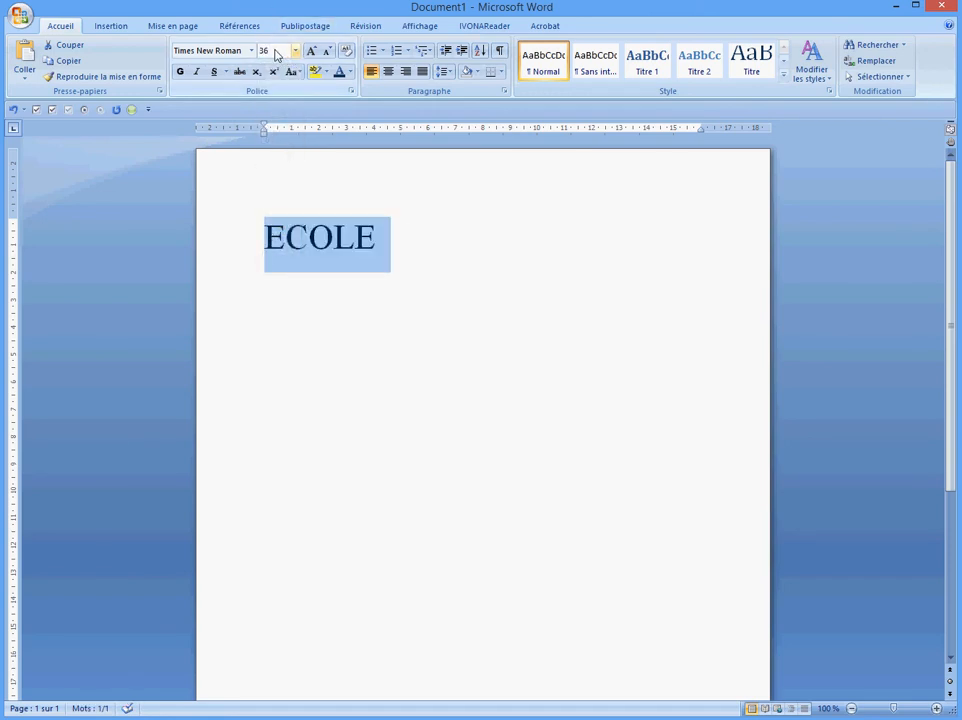
pyautogui.click(204, 51)
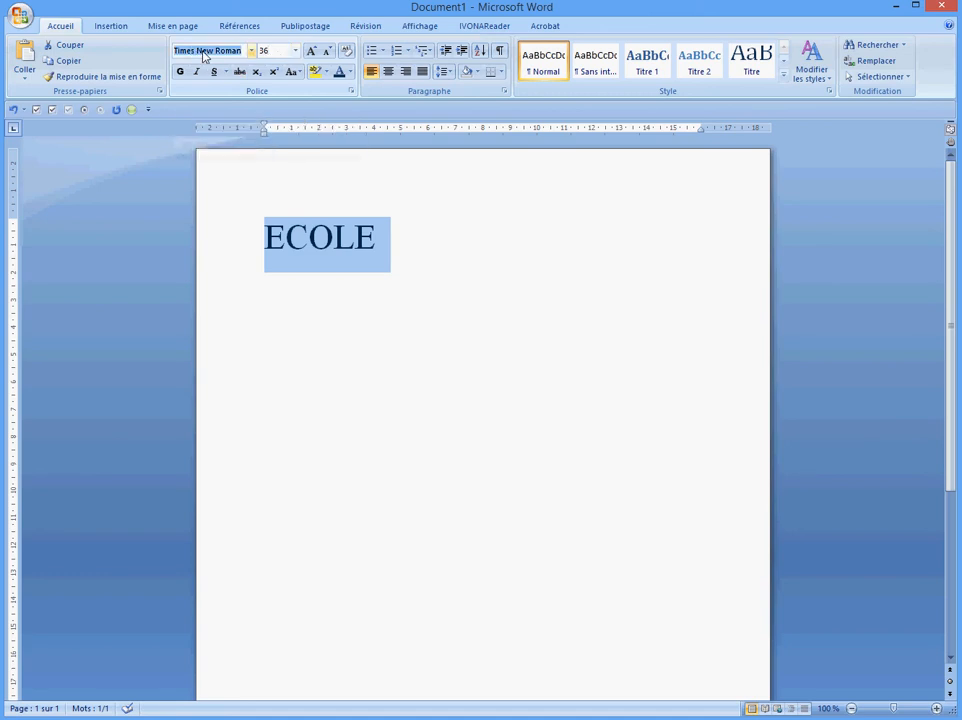
pyautogui.click(268, 50)
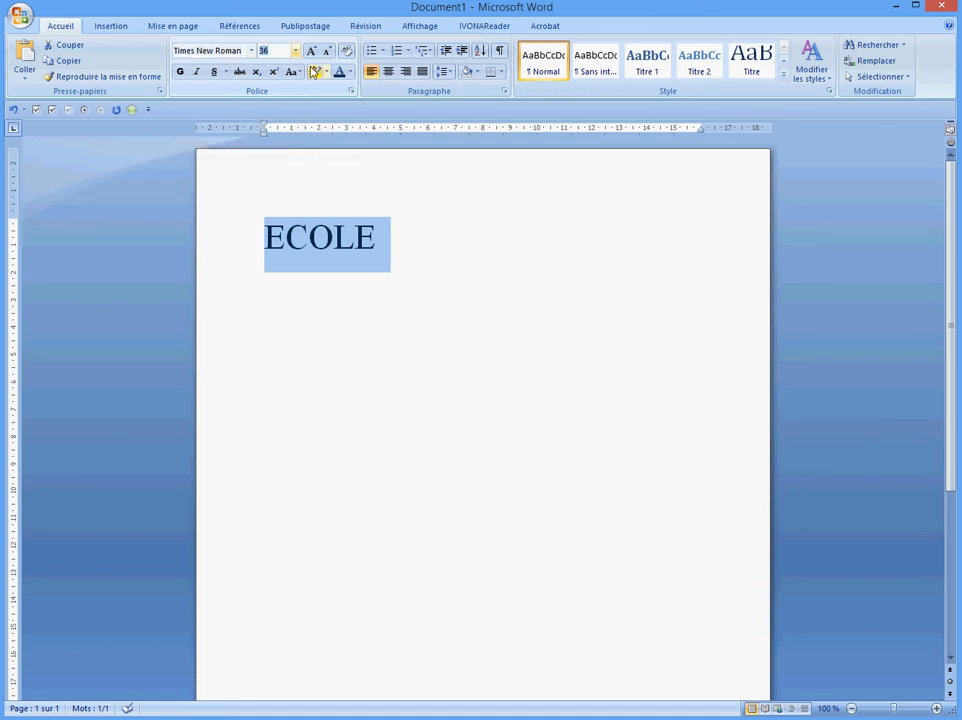
pyautogui.click(312, 51)
pyautogui.click(312, 51)
pyautogui.click(312, 51)
pyautogui.click(312, 51)
pyautogui.click(312, 51)
pyautogui.click(312, 51)
pyautogui.click(312, 51)
pyautogui.click(312, 51)
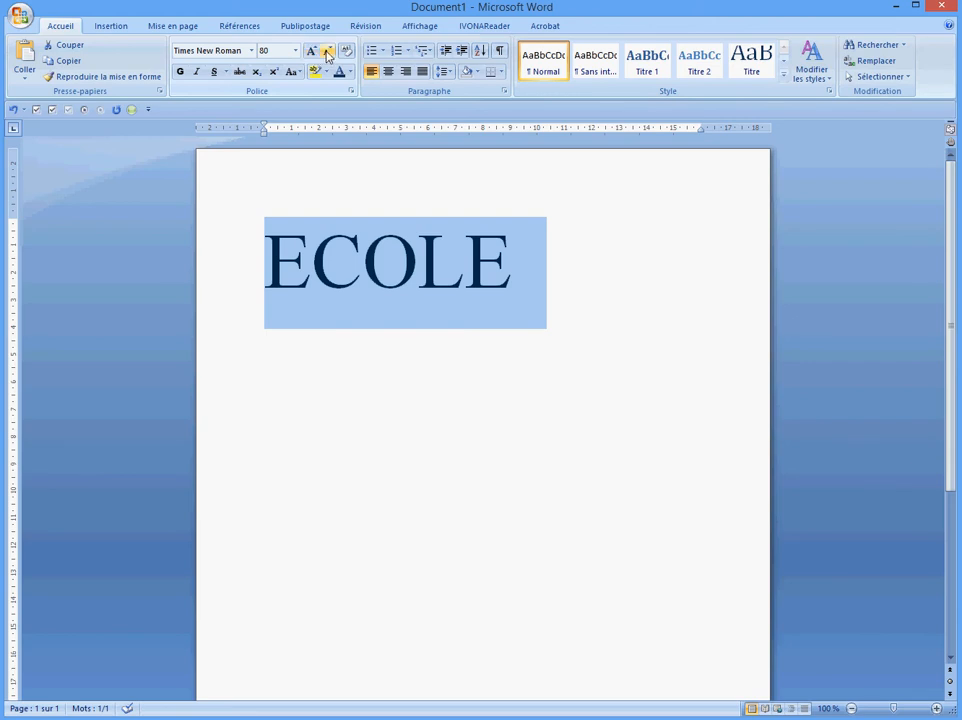
pyautogui.click(327, 51)
pyautogui.click(327, 51)
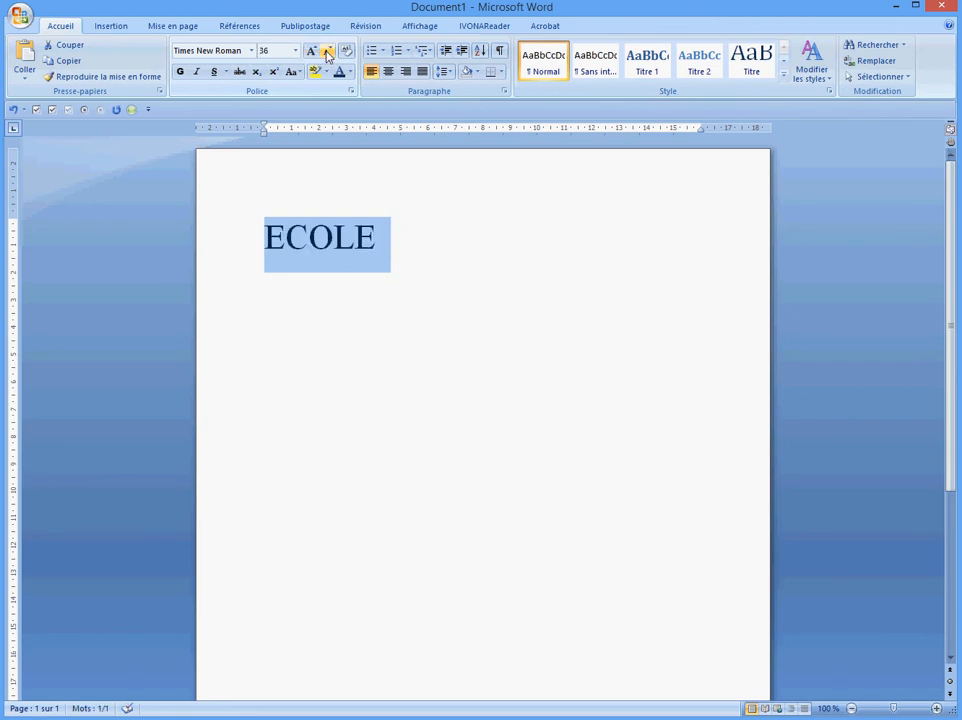
pyautogui.click(453, 266)
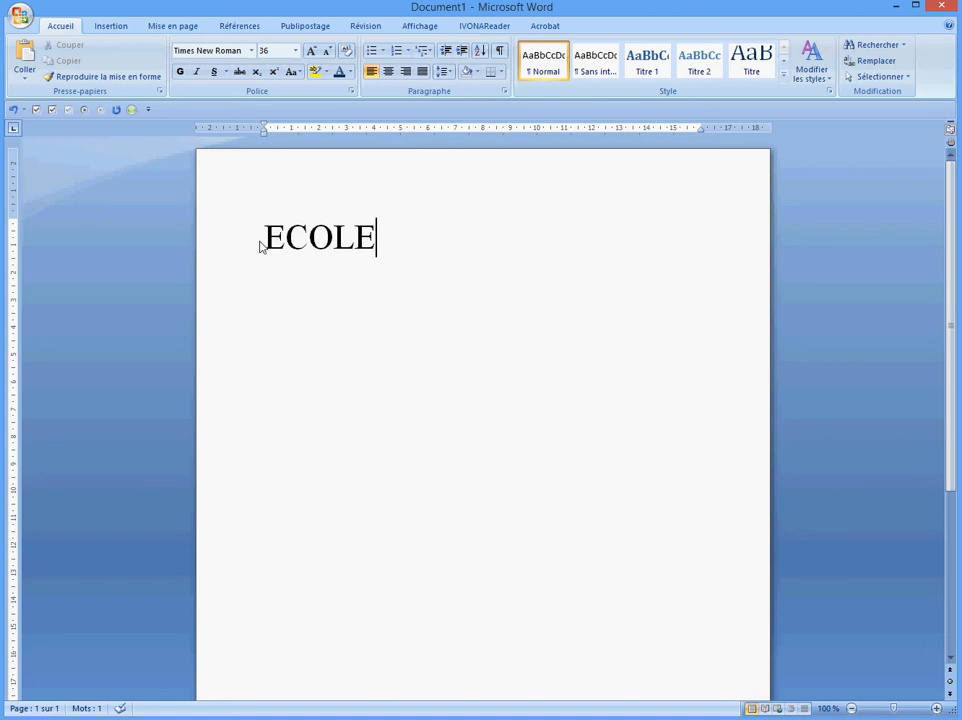
pyautogui.moveTo(260, 246); pyautogui.dragTo(376, 268)
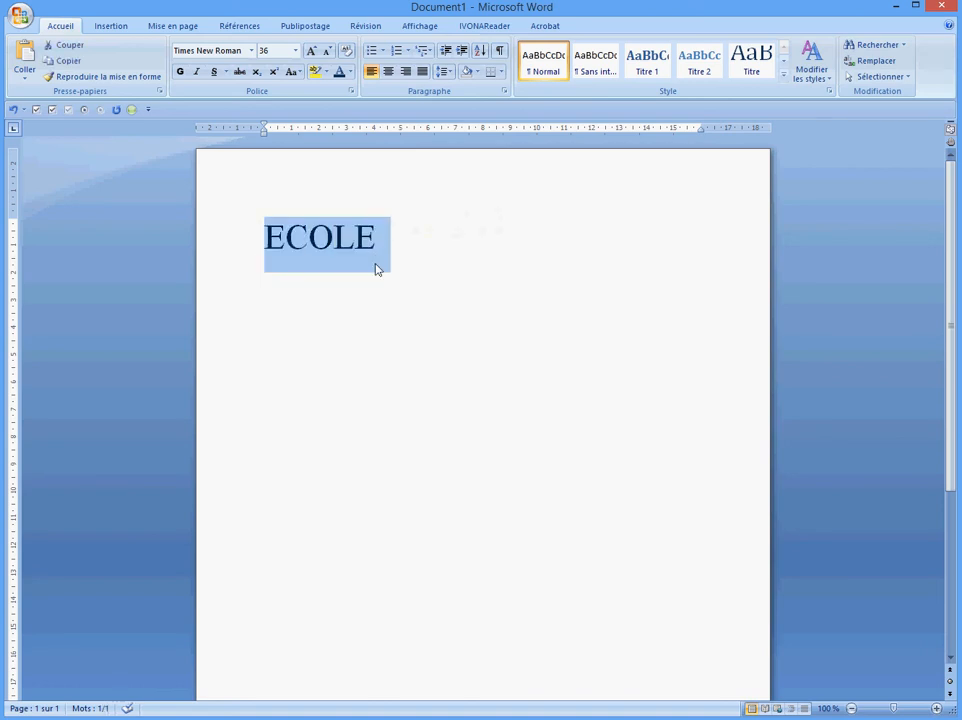
pyautogui.click(180, 71)
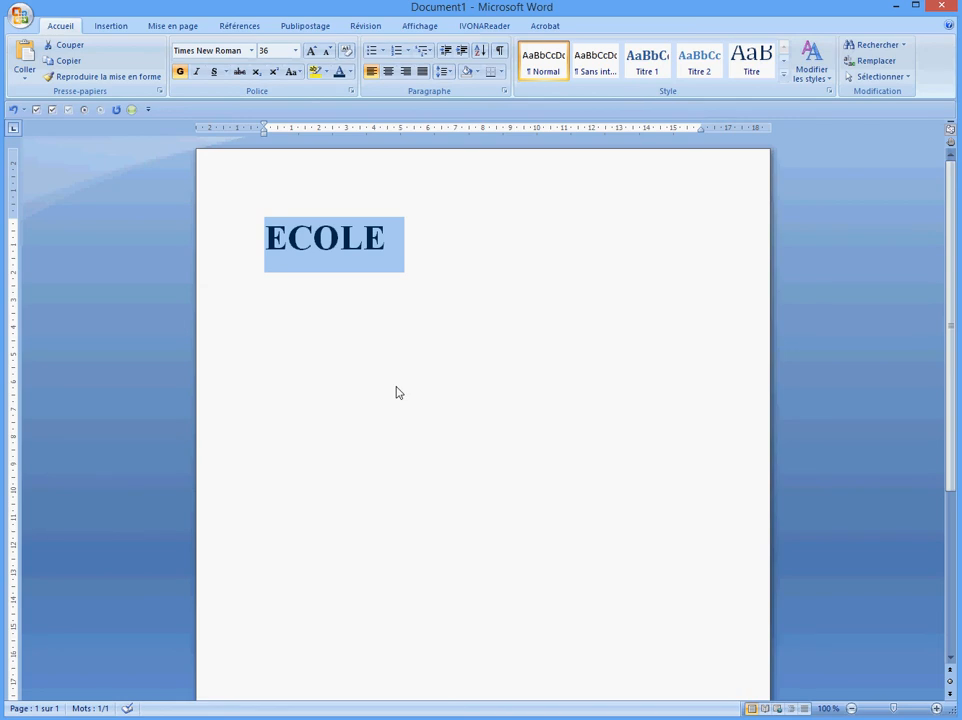
pyautogui.click(180, 71)
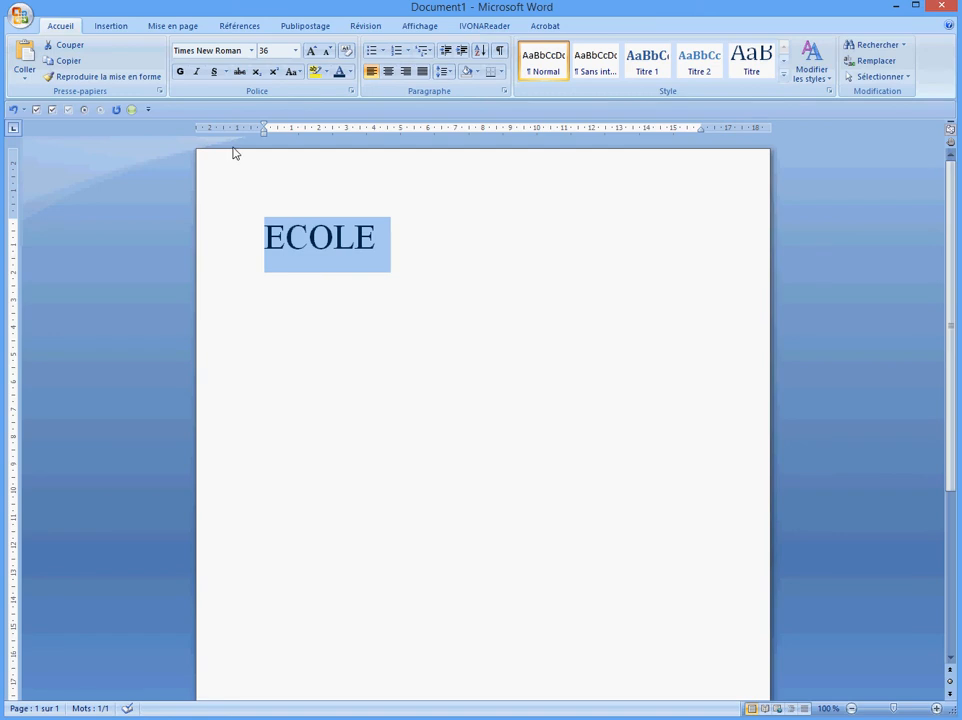
pyautogui.click(196, 72)
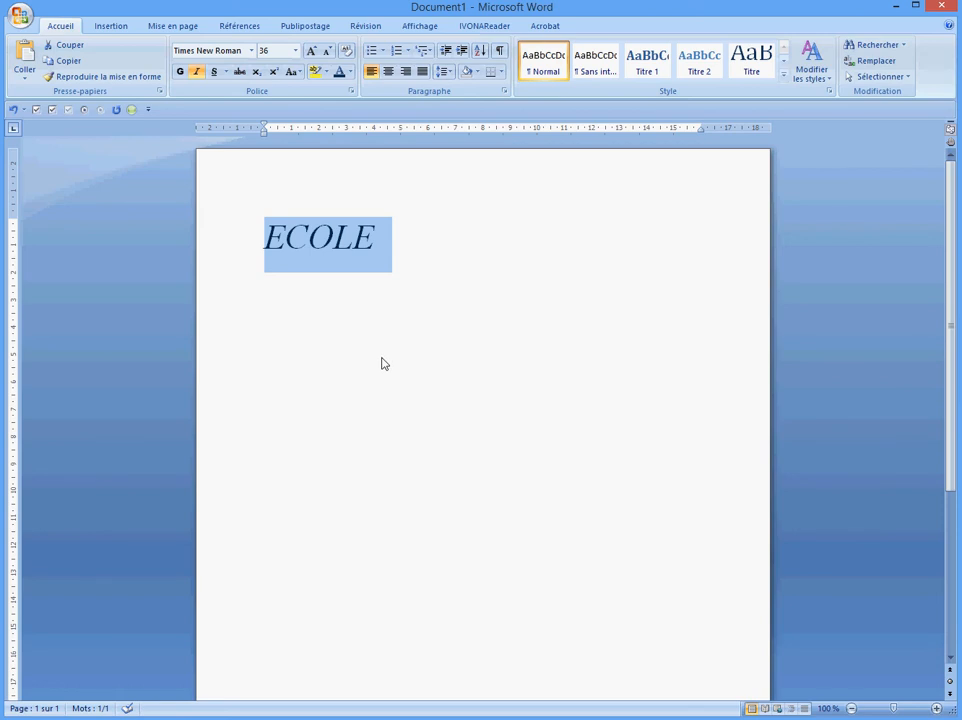
pyautogui.click(197, 72)
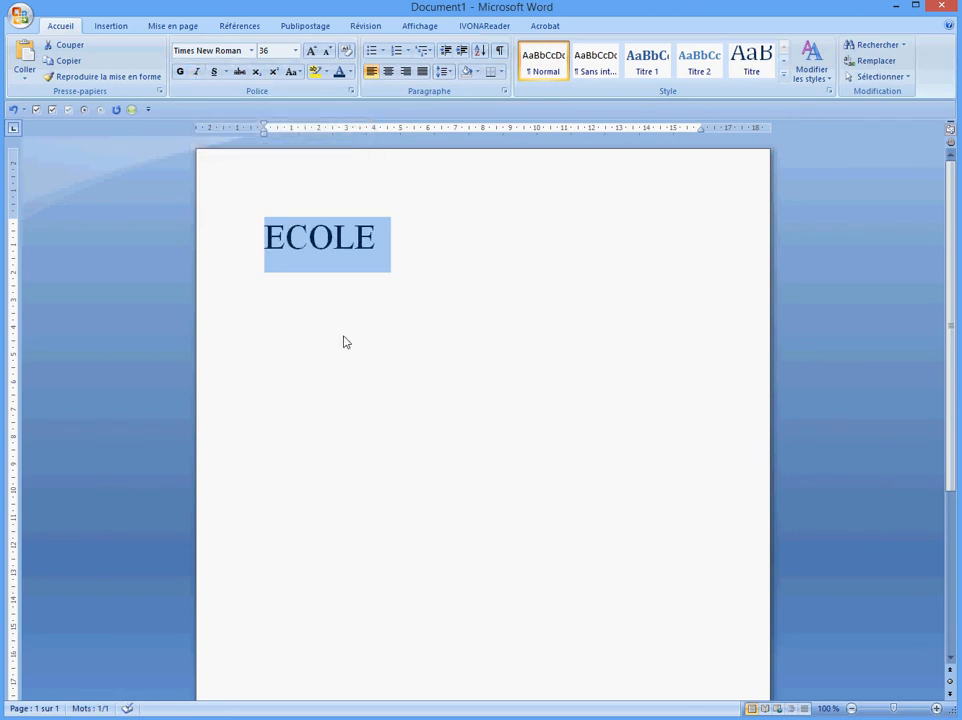
# Try single and double underlines on ECOLE, settle on the thick underline, and show the underline colours
pyautogui.click(213, 72)
pyautogui.click(213, 72)
pyautogui.click(226, 73)
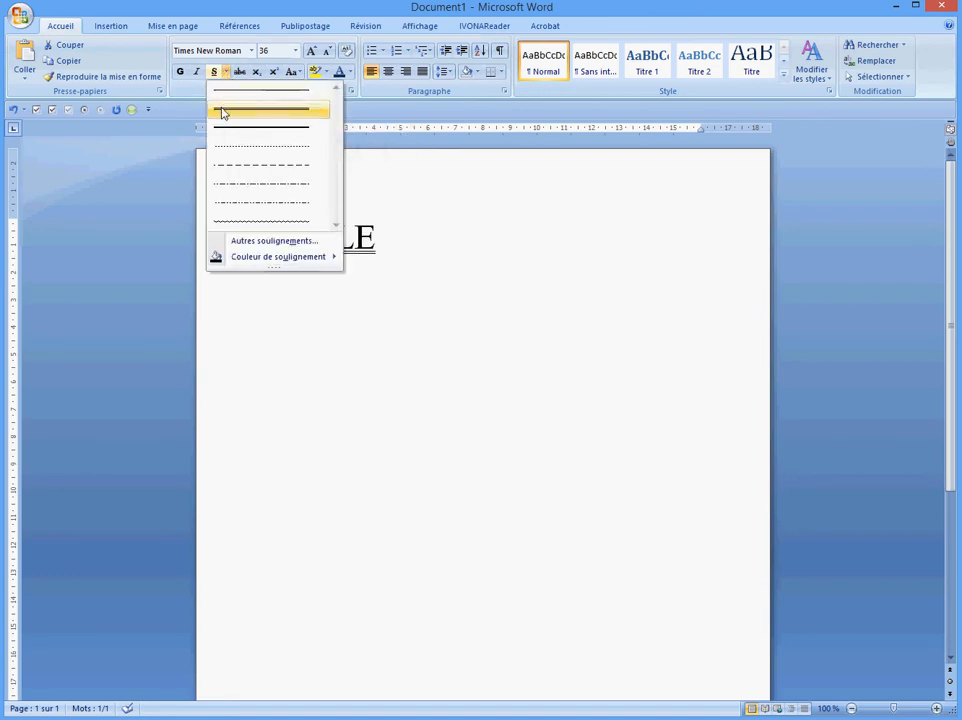
pyautogui.click(222, 110)
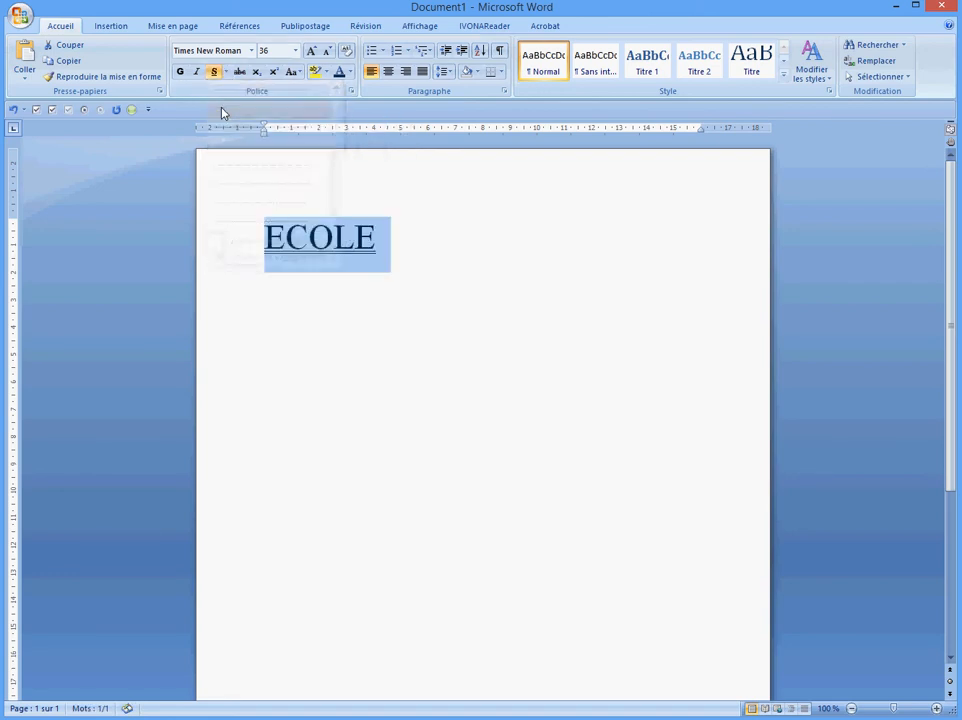
pyautogui.click(227, 72)
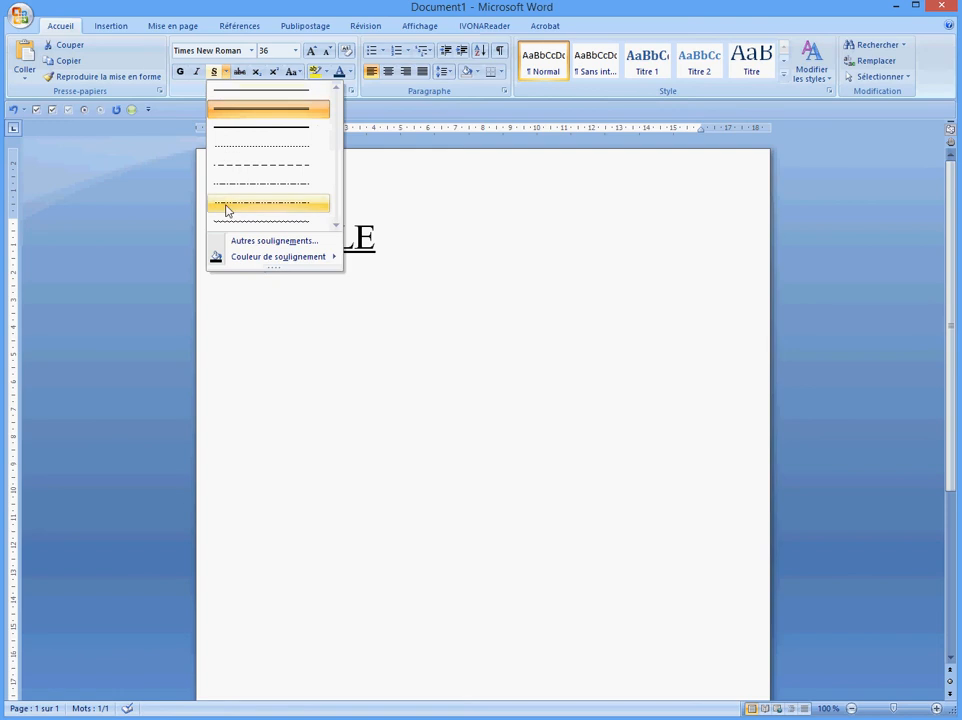
pyautogui.click(237, 137)
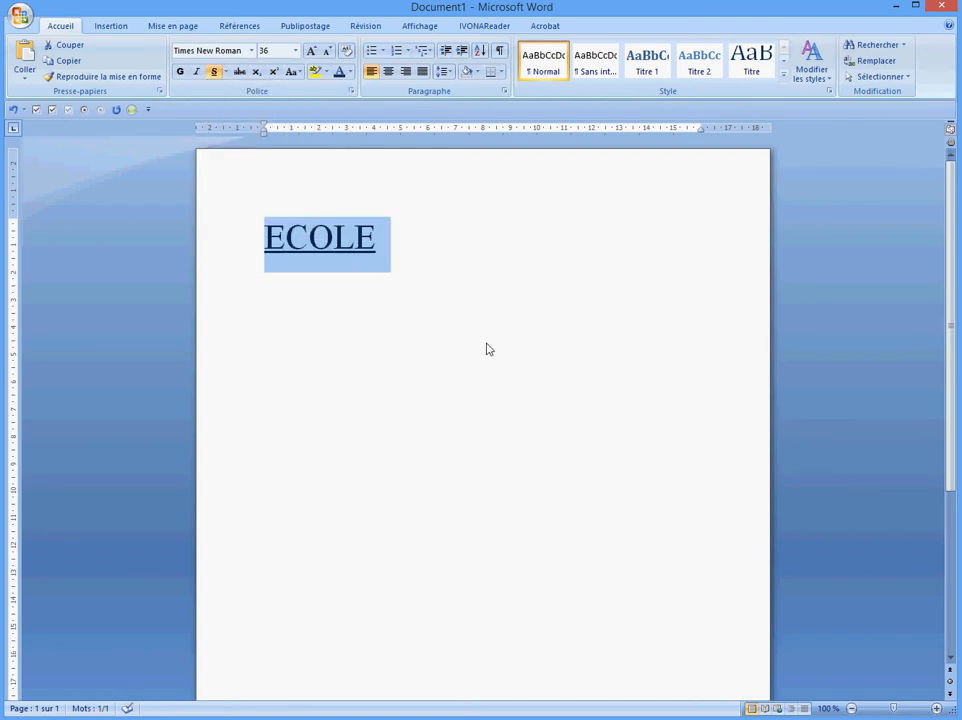
pyautogui.click(227, 74)
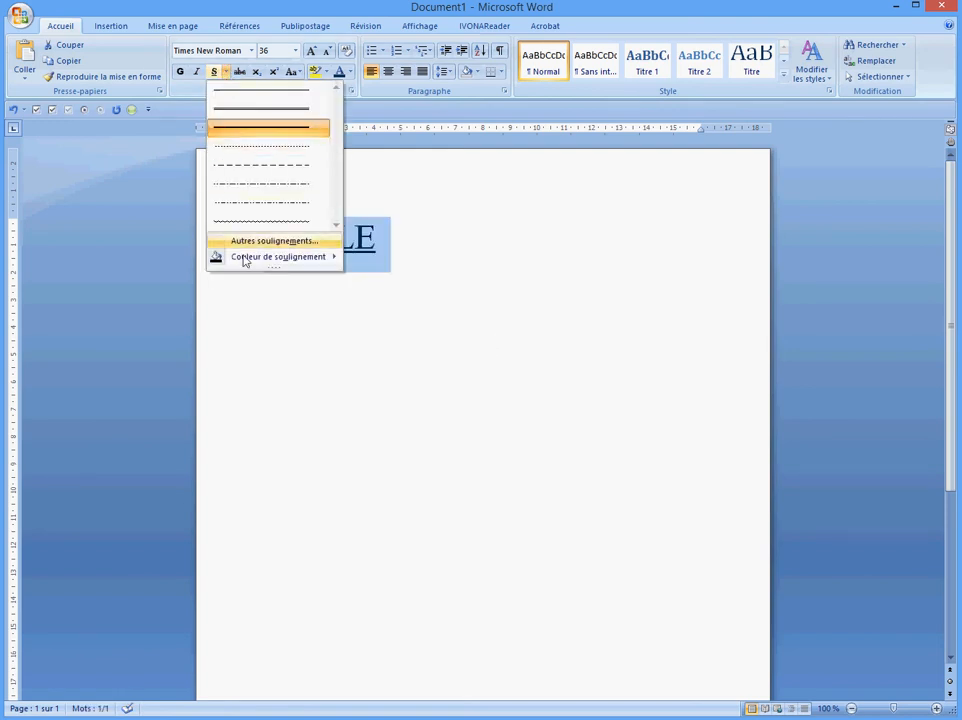
pyautogui.moveTo(238, 261)
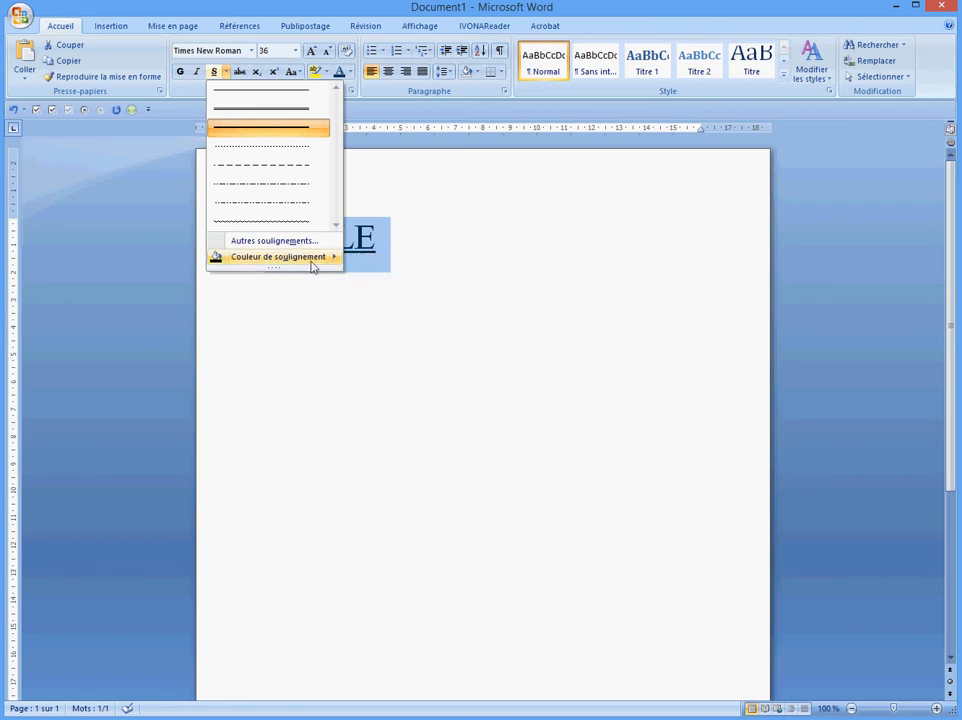
# Make ECOLE's underline red, place the cursor after it, and turn underlining off
pyautogui.click(361, 367)
pyautogui.click(361, 368)
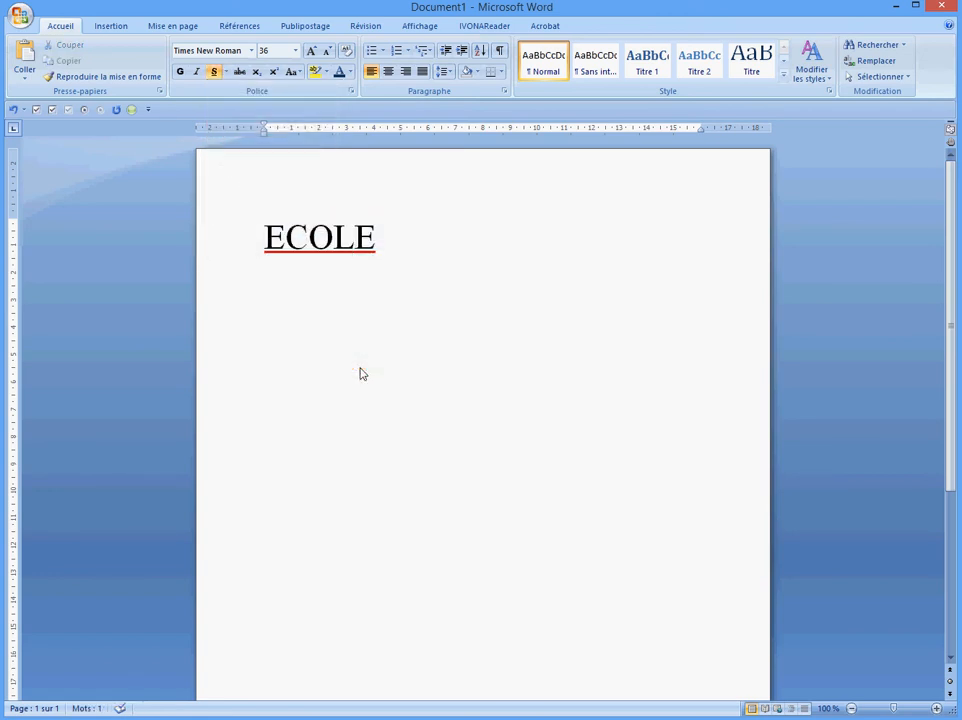
pyautogui.click(379, 246)
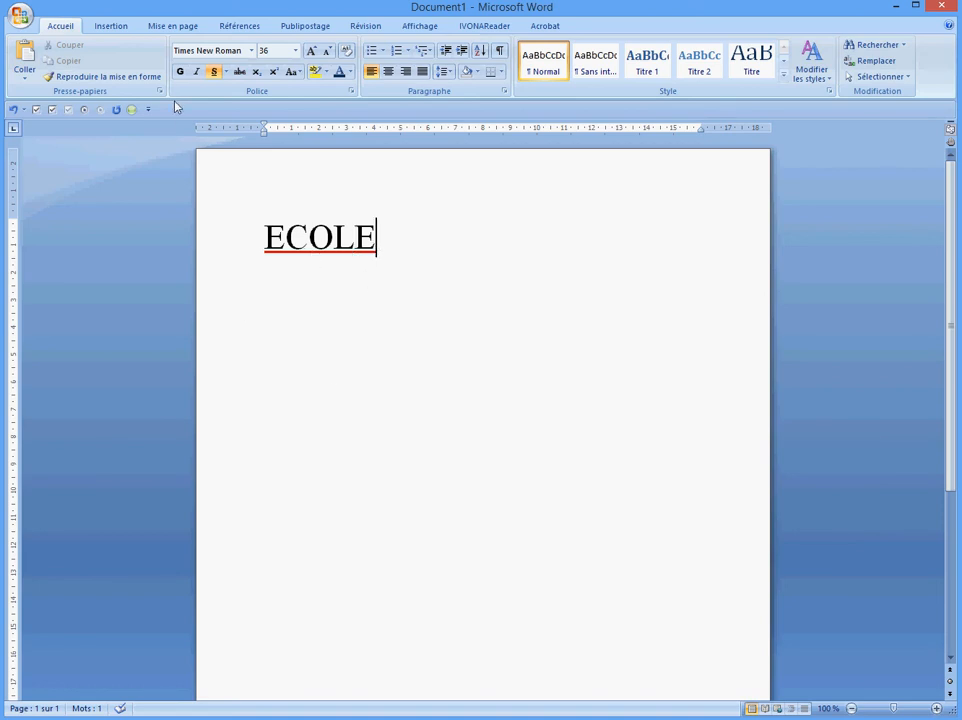
pyautogui.click(228, 80)
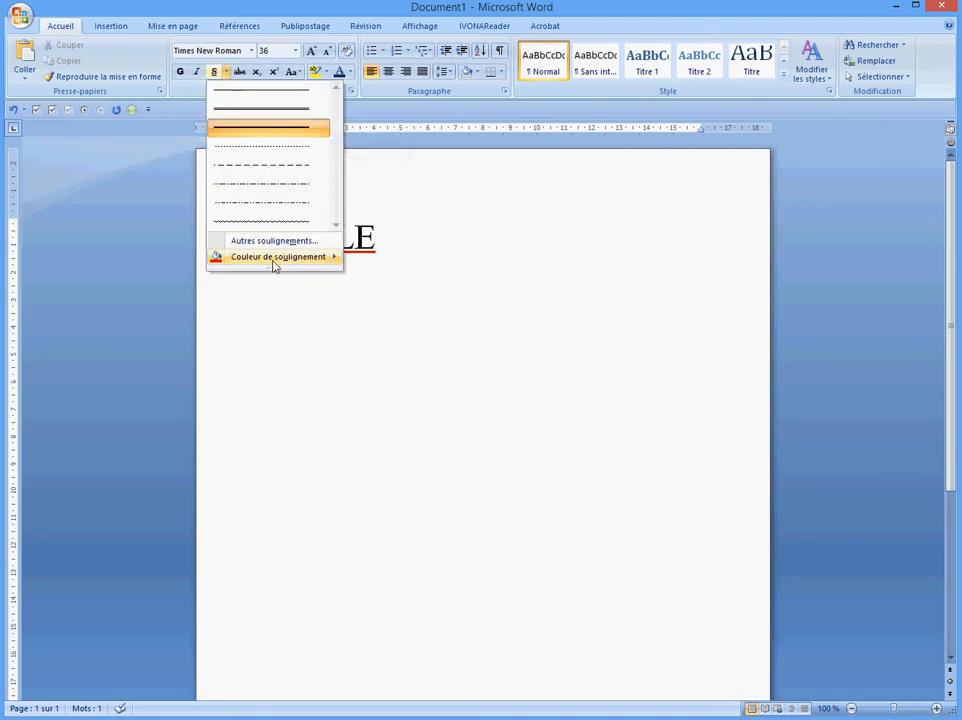
pyautogui.click(447, 249)
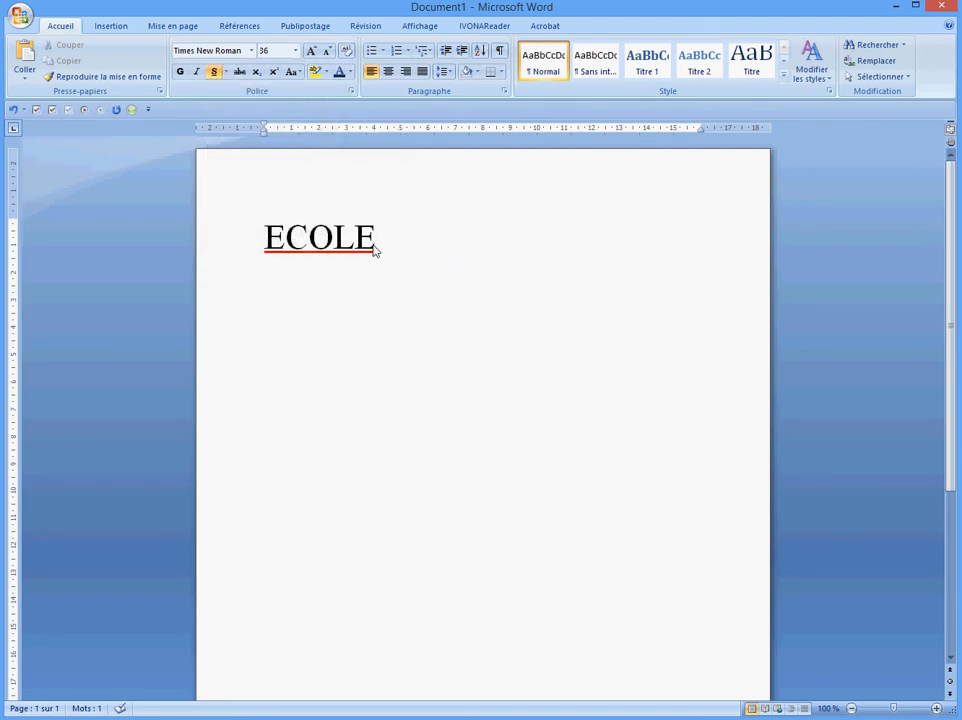
pyautogui.click(214, 75)
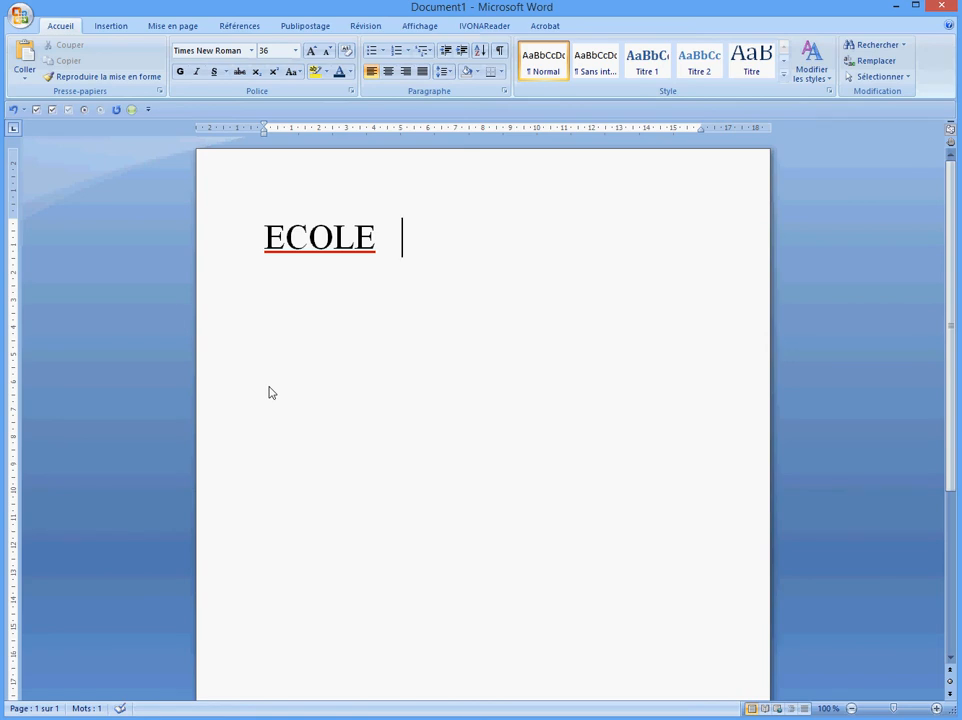
# Type 'texte' and make it bold, italic and underlined with an Automatique (black) underline
pyautogui.write('texte')
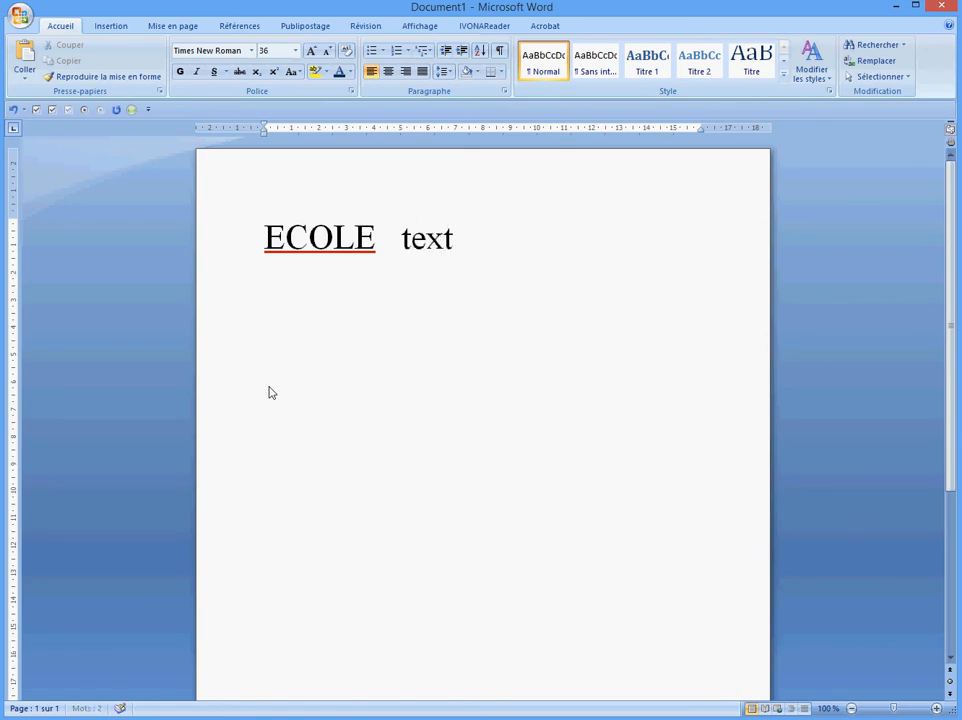
pyautogui.click(383, 373)
pyautogui.moveTo(401, 247); pyautogui.dragTo(468, 253)
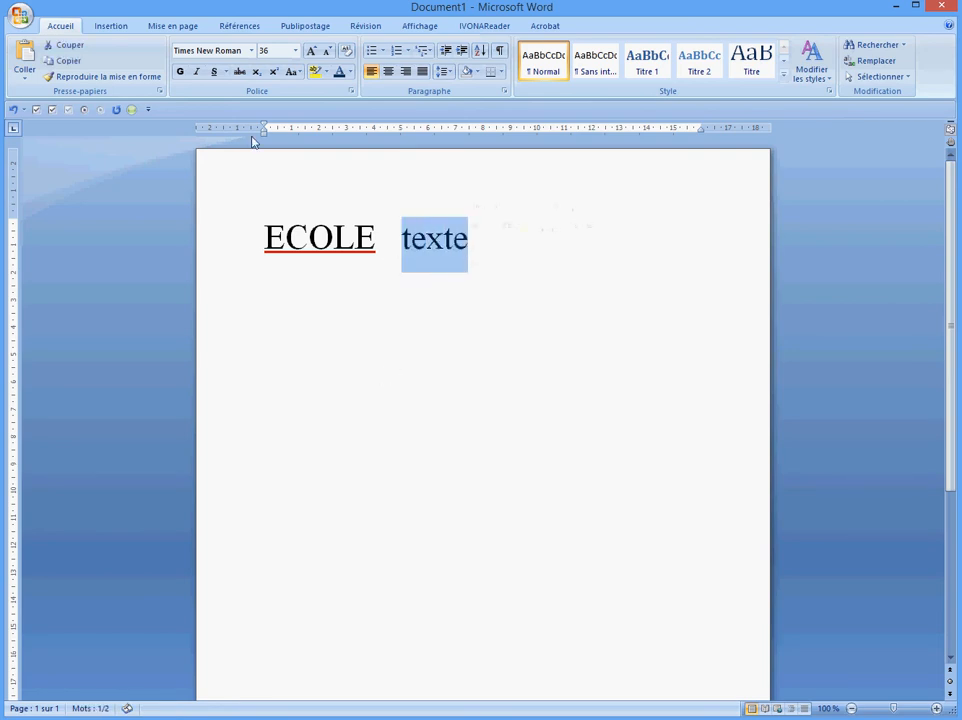
pyautogui.click(181, 74)
pyautogui.click(197, 74)
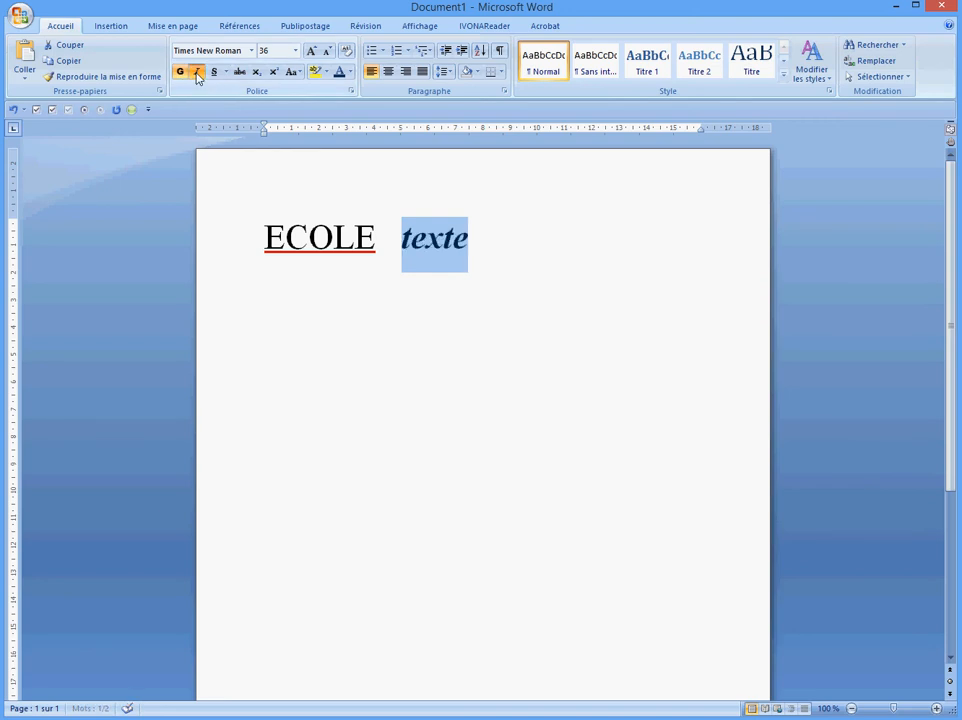
pyautogui.click(214, 73)
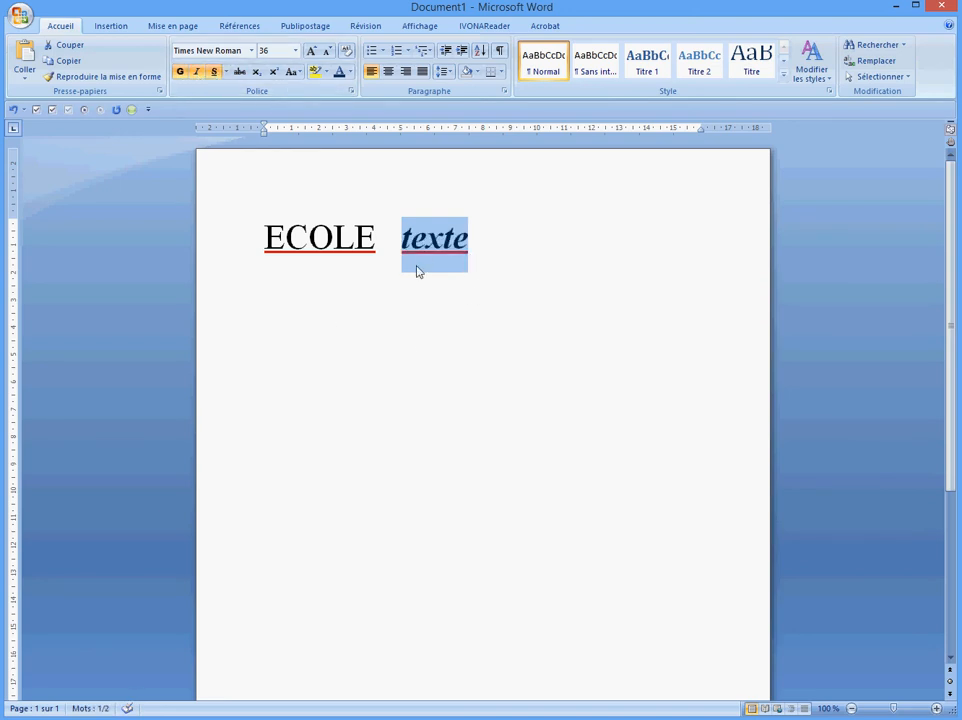
pyautogui.click(227, 72)
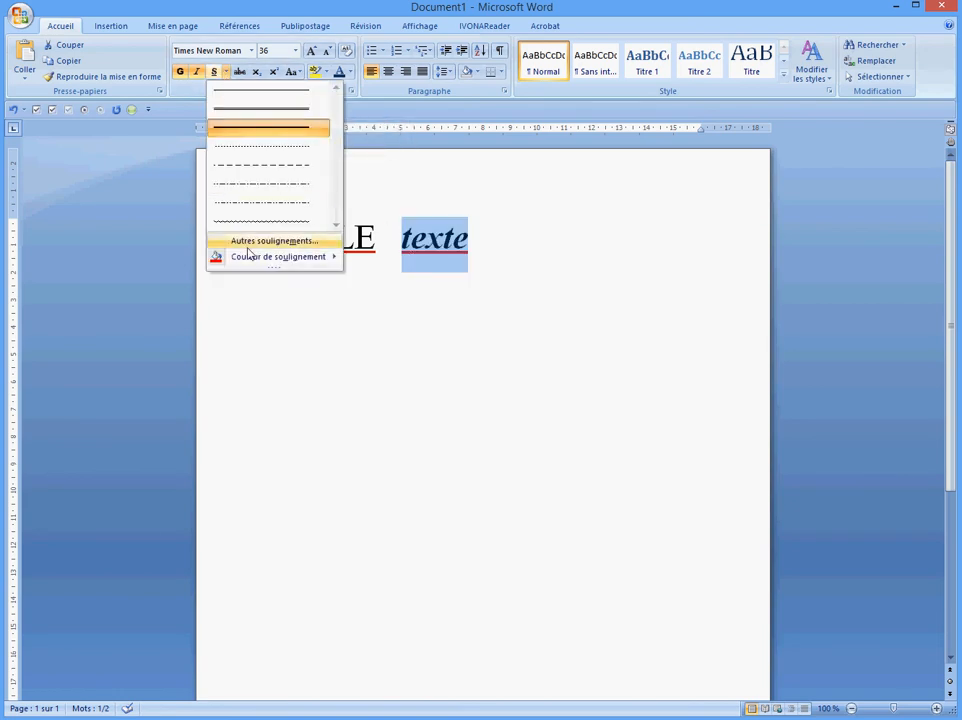
pyautogui.moveTo(277, 266)
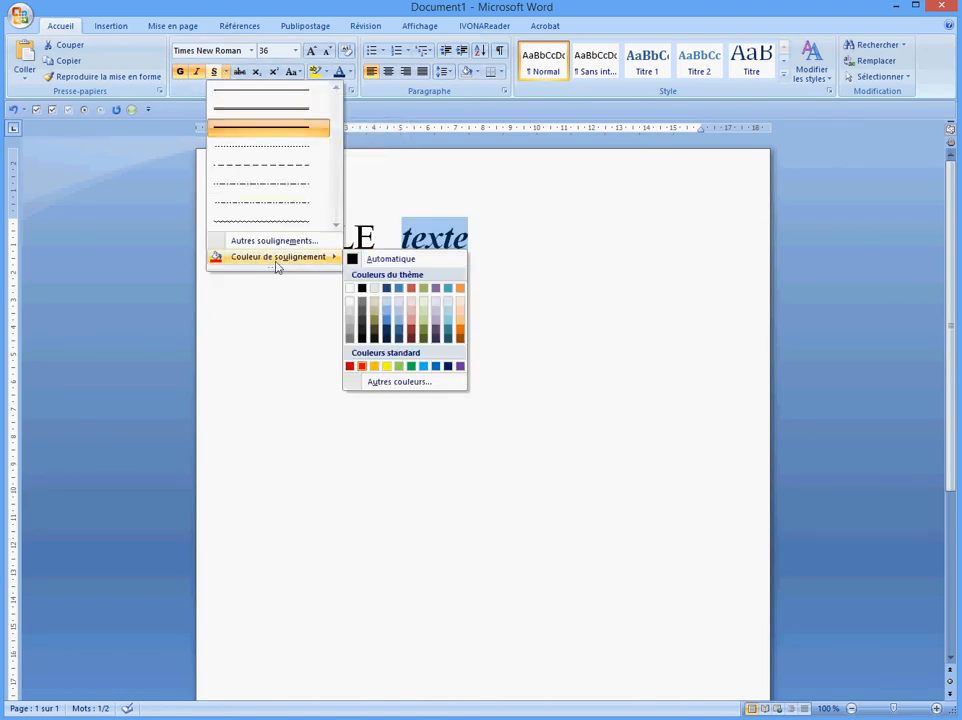
pyautogui.click(352, 256)
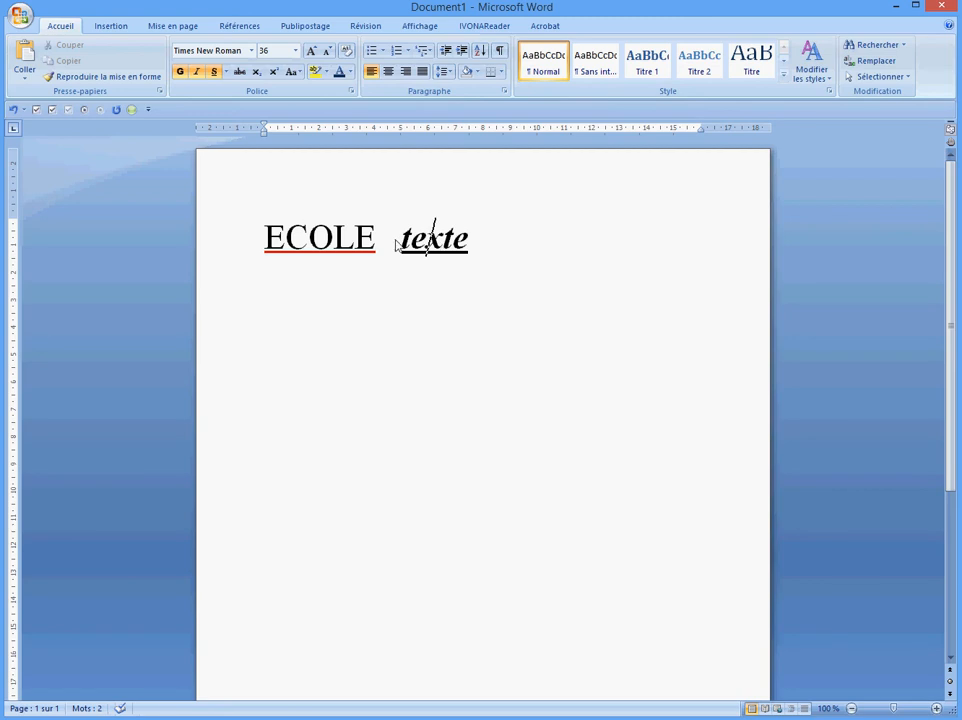
# Turn bold, italic and underline off after 'texte' and start a new line
pyautogui.click(463, 247)
pyautogui.click(480, 255)
pyautogui.click(180, 72)
pyautogui.click(197, 72)
pyautogui.click(213, 72)
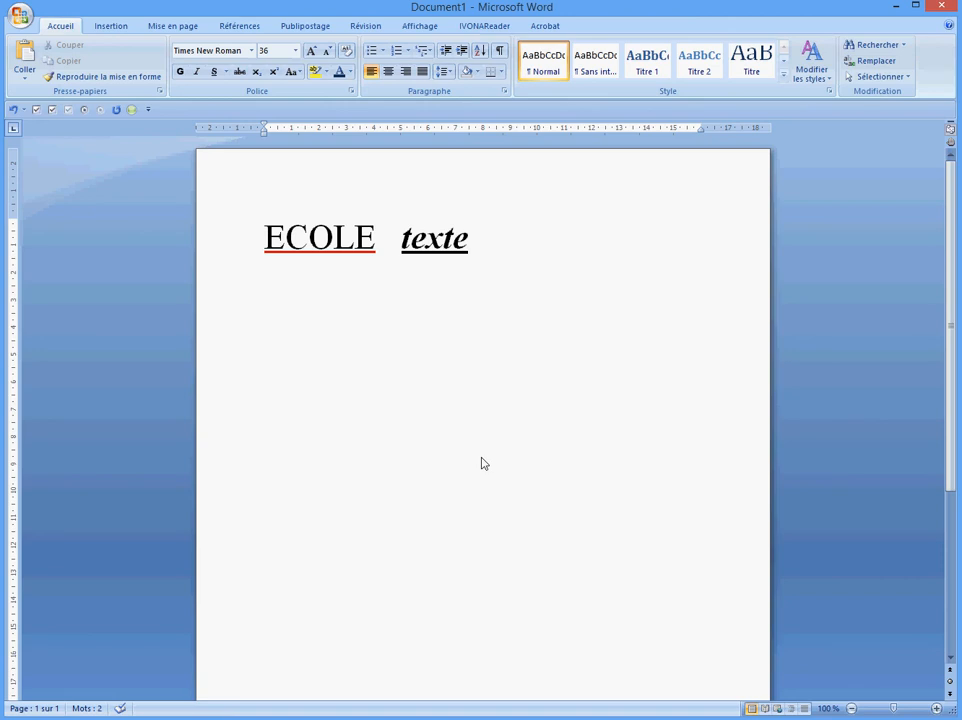
pyautogui.press('Return')
# Type A2 and make the 2 a superscript, after briefly trying subscript
pyautogui.write('a')
pyautogui.press('BackSpace')
pyautogui.write('A2')
pyautogui.moveTo(305, 300); pyautogui.dragTo(288, 303)
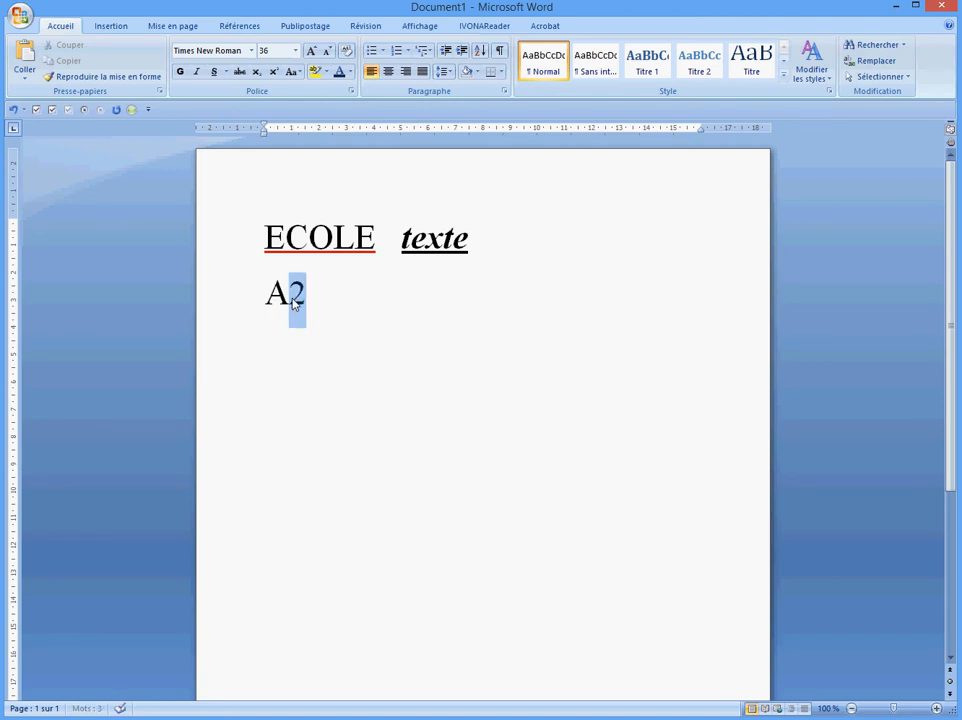
pyautogui.click(257, 73)
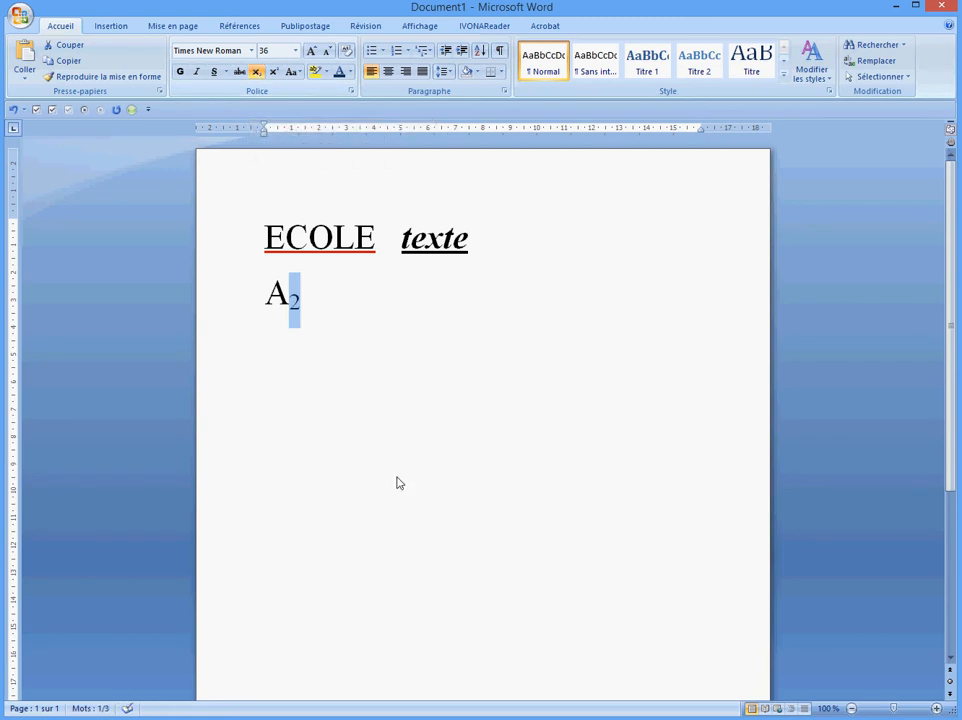
pyautogui.press('Right')
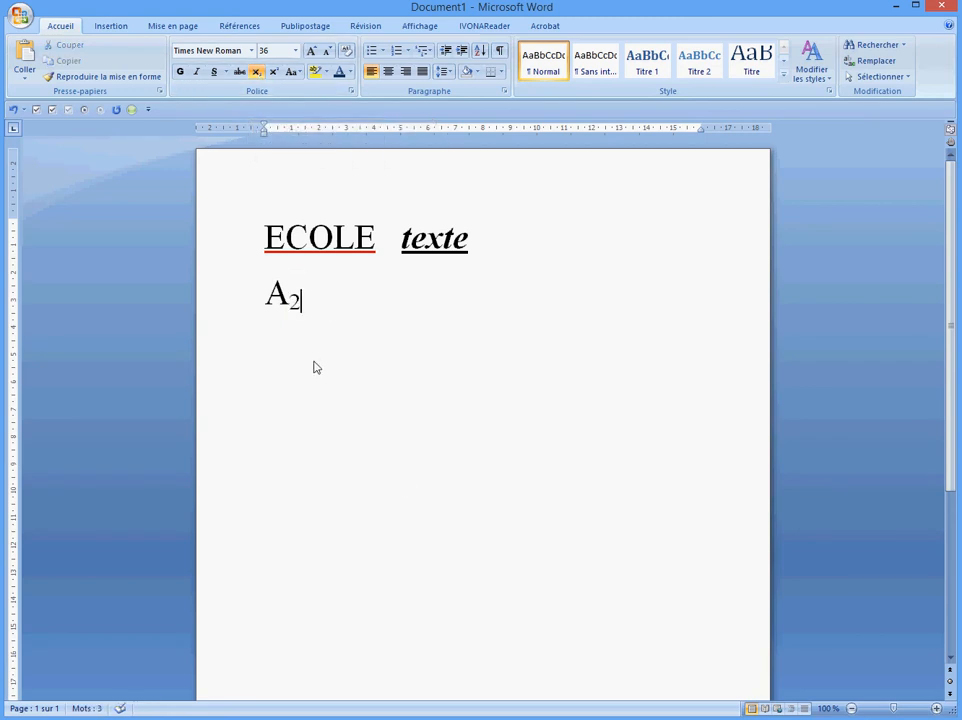
pyautogui.moveTo(301, 313); pyautogui.dragTo(290, 338)
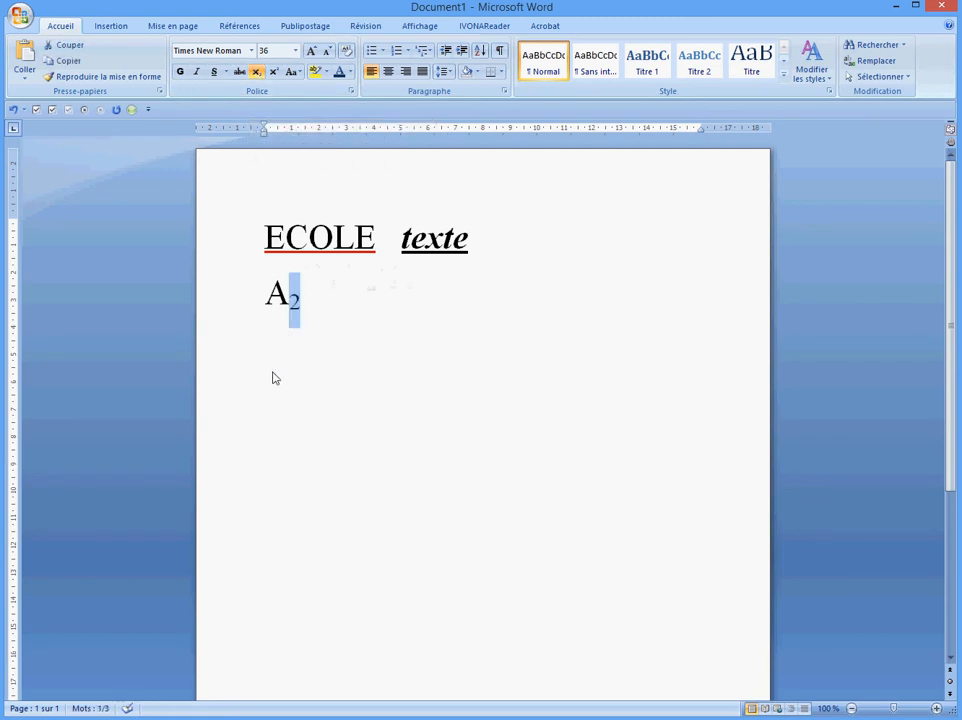
pyautogui.click(273, 72)
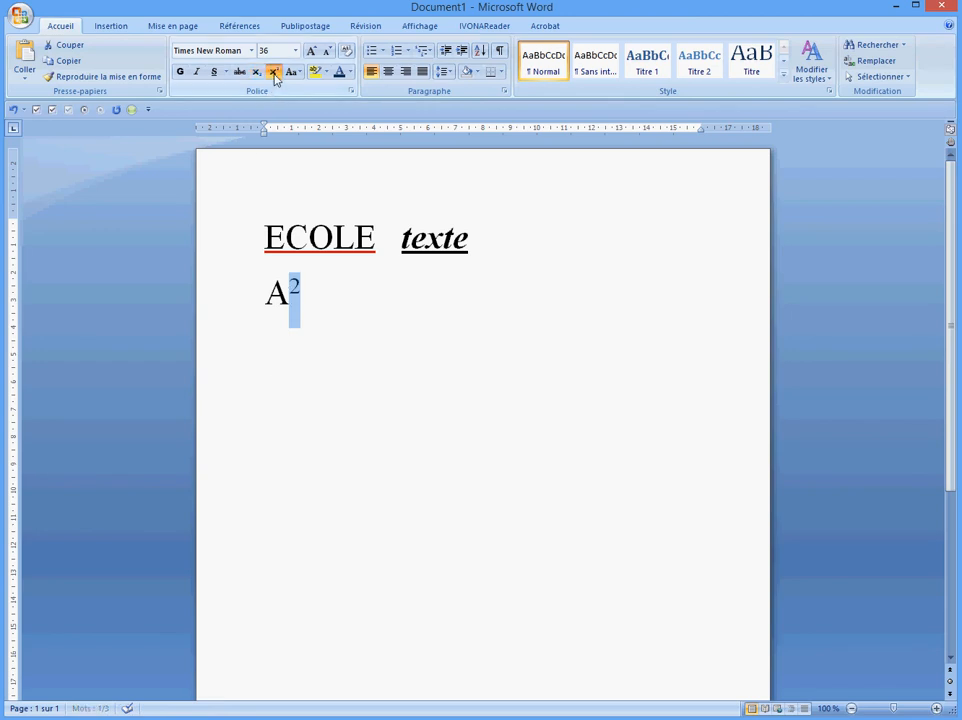
pyautogui.press('Right')
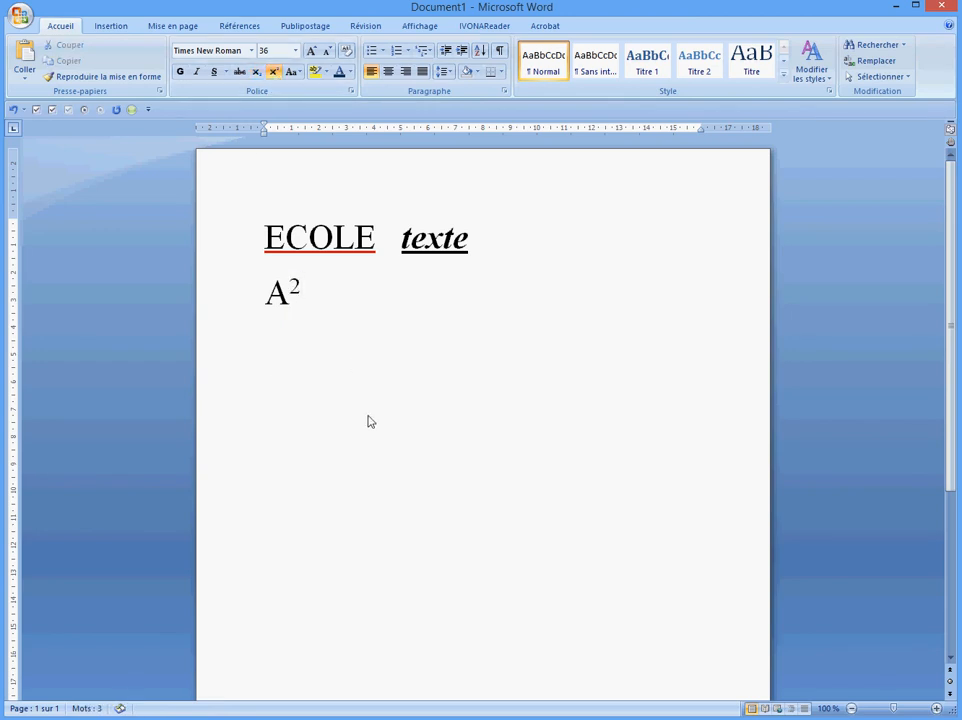
# Turn superscript off, glance at the case options, and type 'Je vais à l'école to'
pyautogui.click(273, 72)
pyautogui.click(301, 74)
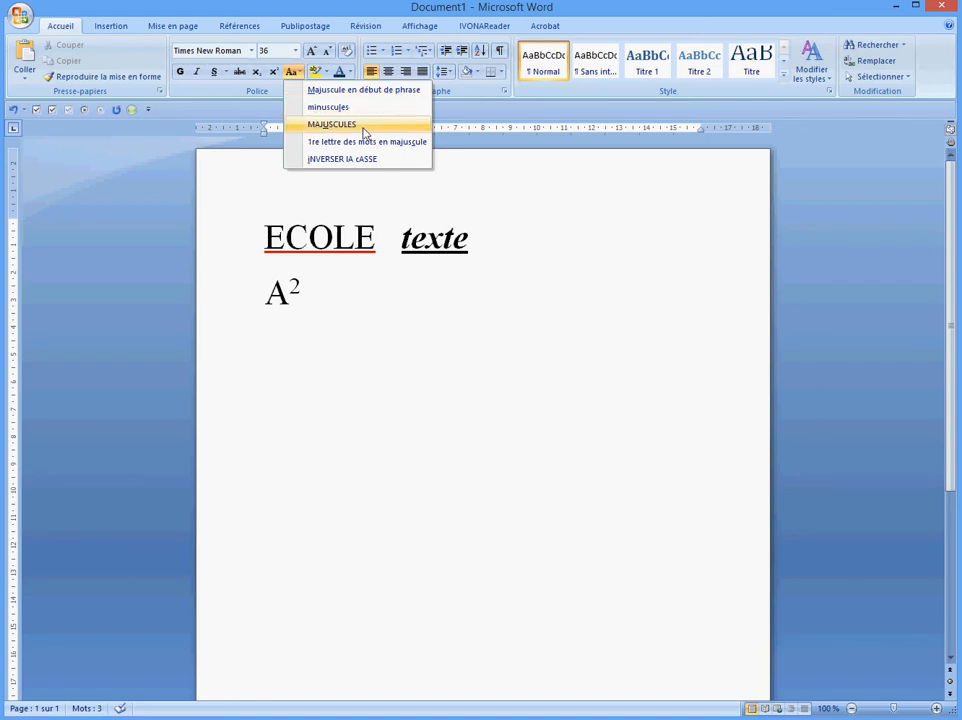
pyautogui.click(334, 343)
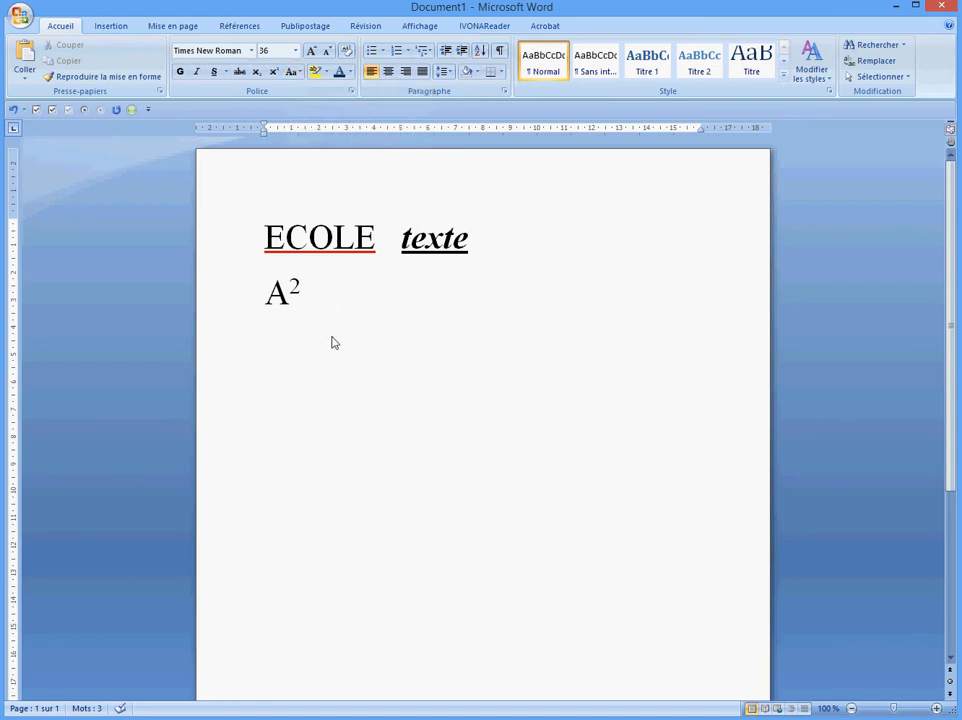
pyautogui.write("Je vais à l'é")
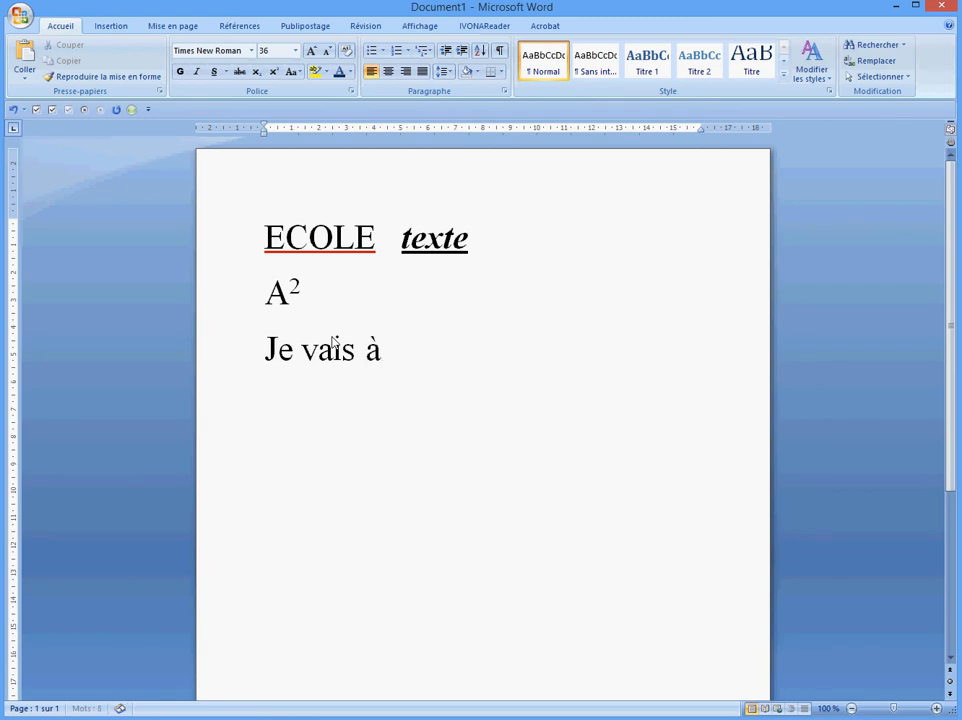
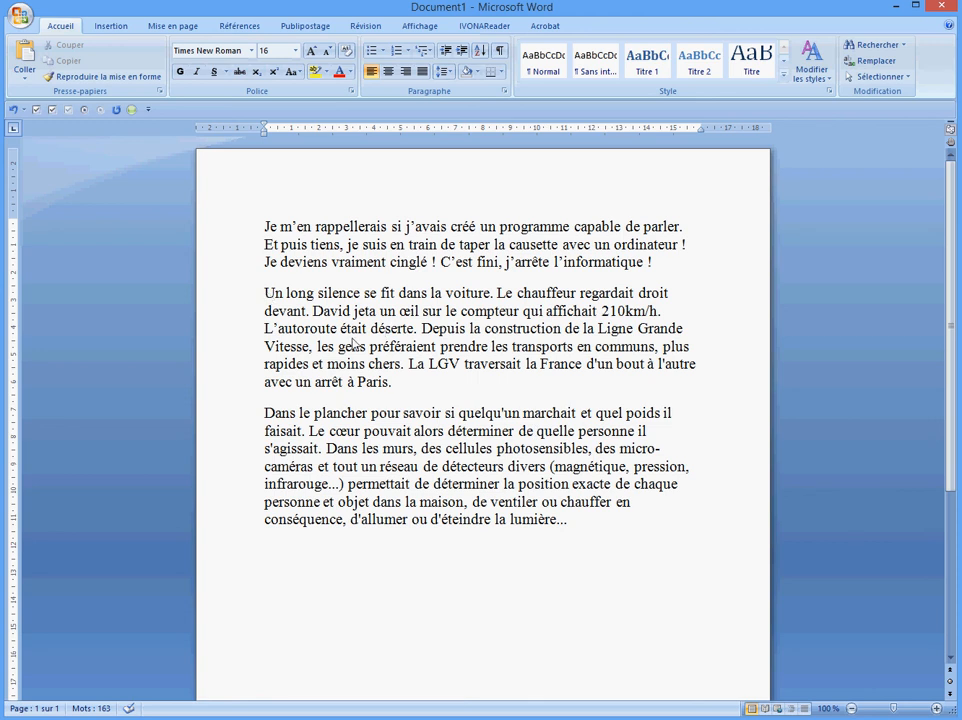
# Justify the three French paragraphs after trying centre and right alignment
pyautogui.moveTo(265, 227); pyautogui.dragTo(537, 614)
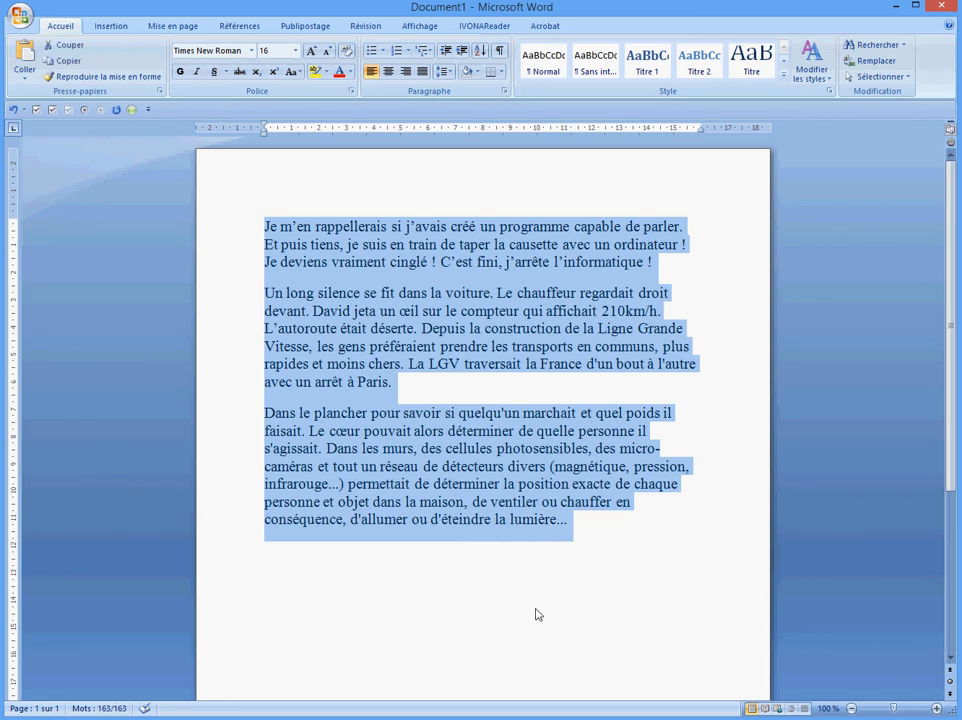
pyautogui.click(388, 72)
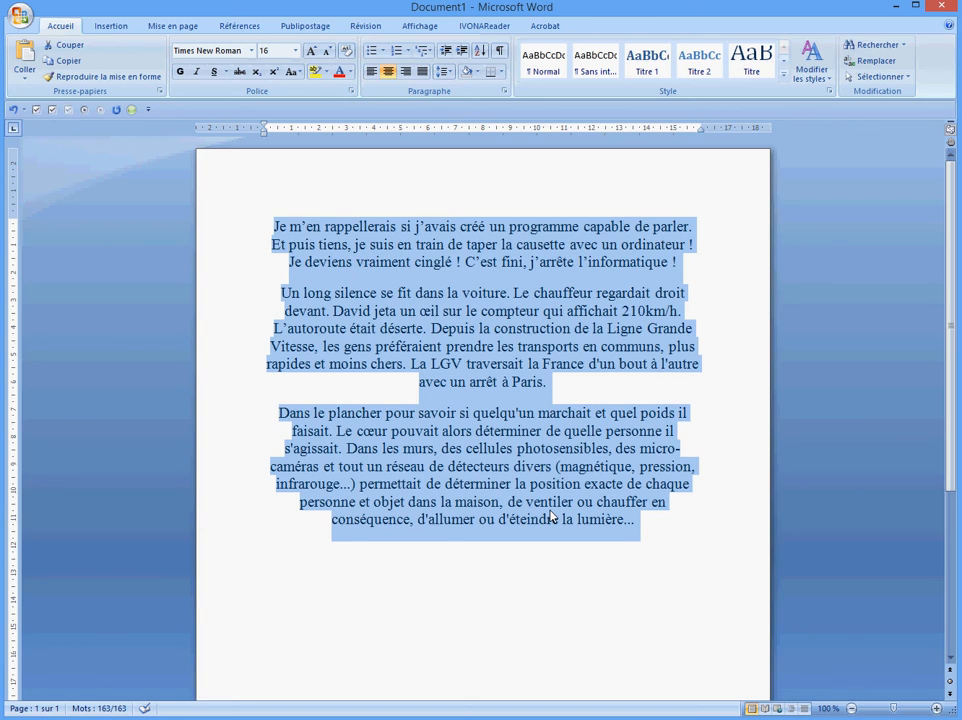
pyautogui.click(405, 72)
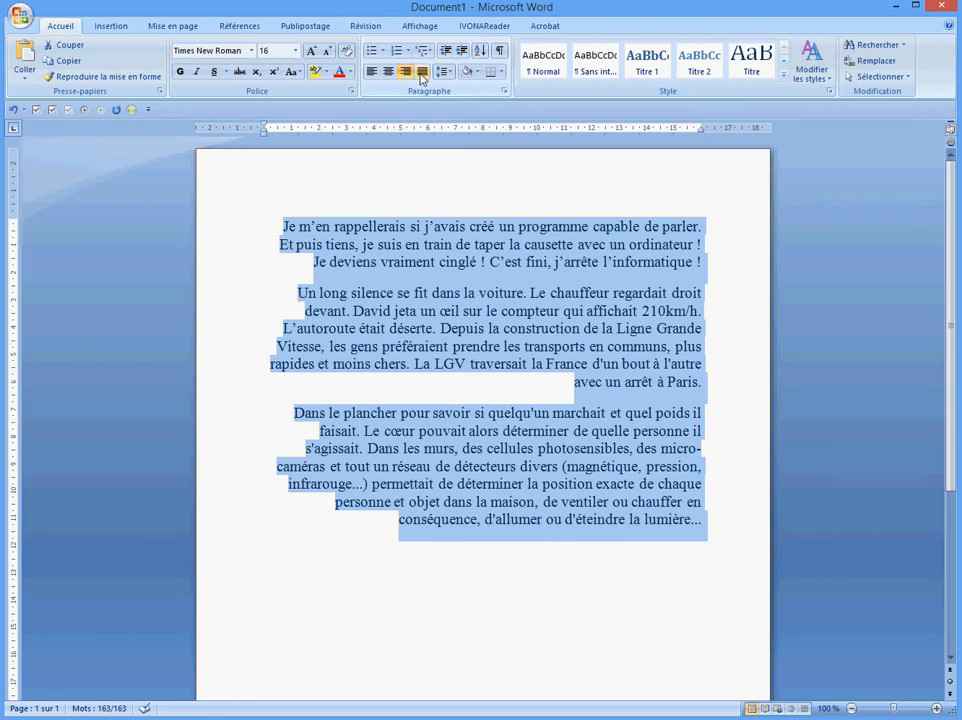
pyautogui.click(422, 79)
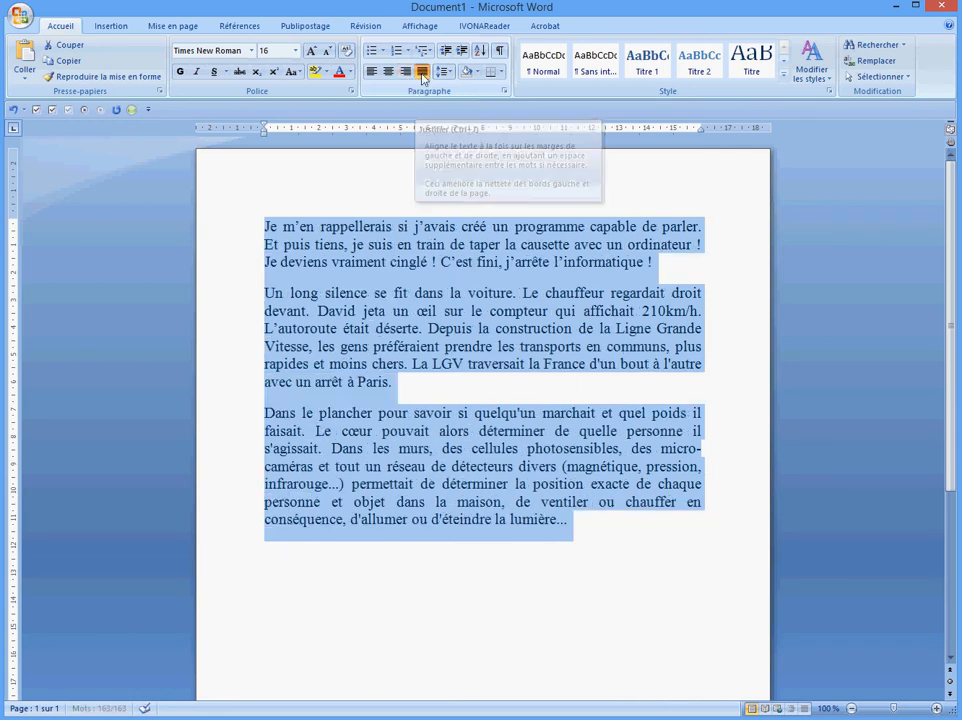
pyautogui.click(559, 392)
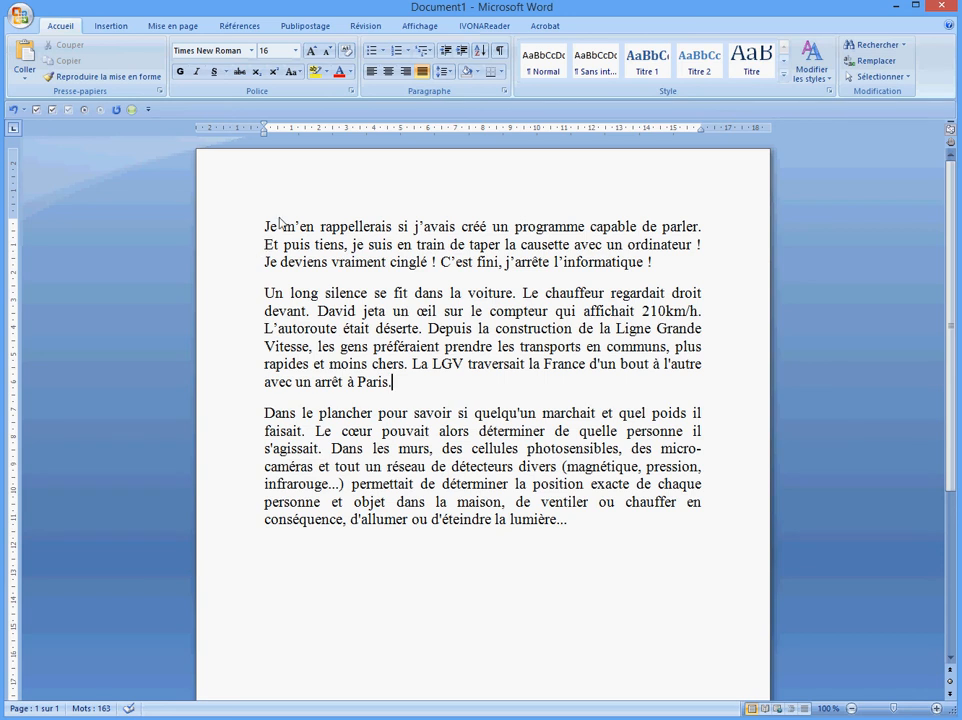
# Try 1,15, 1,5, 2,0 and 1,0 line spacing on the three paragraphs
pyautogui.moveTo(266, 228); pyautogui.dragTo(588, 535)
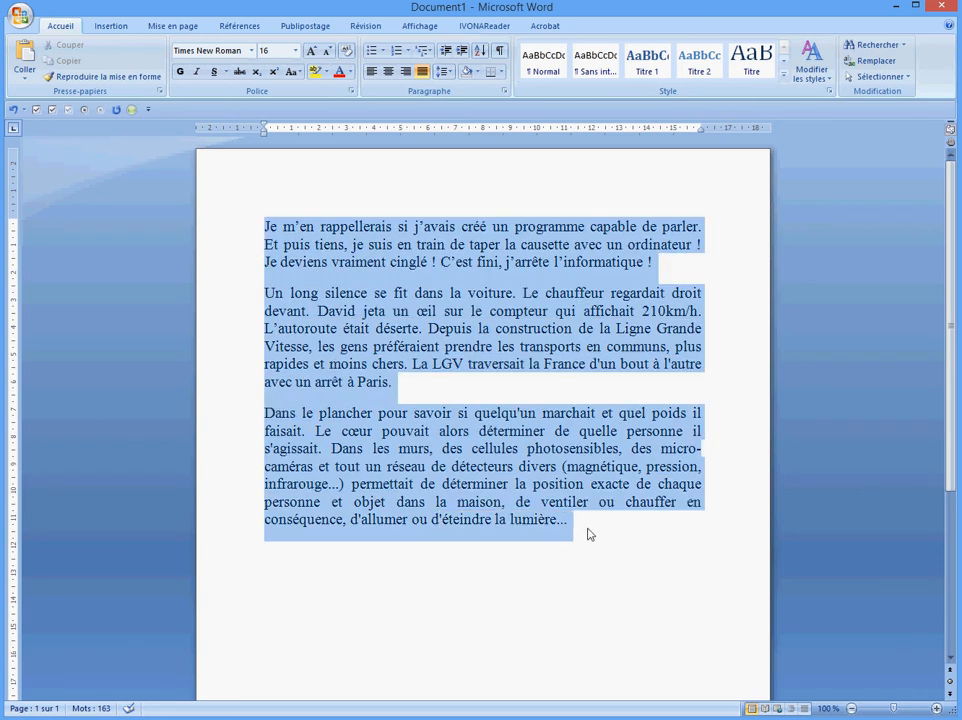
pyautogui.click(490, 612)
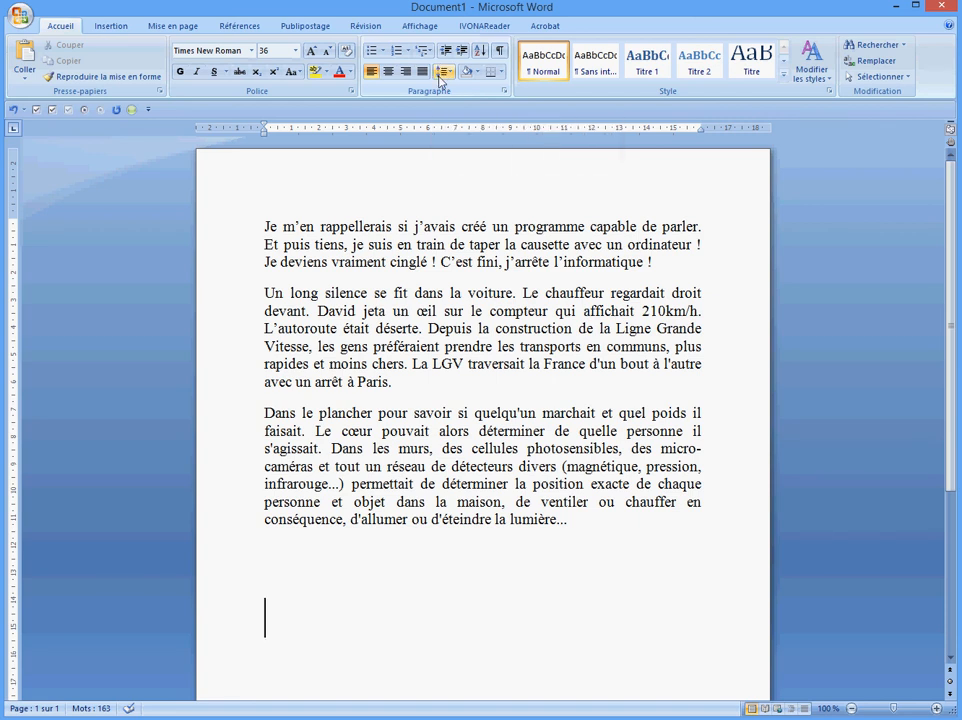
pyautogui.moveTo(266, 224); pyautogui.dragTo(584, 528)
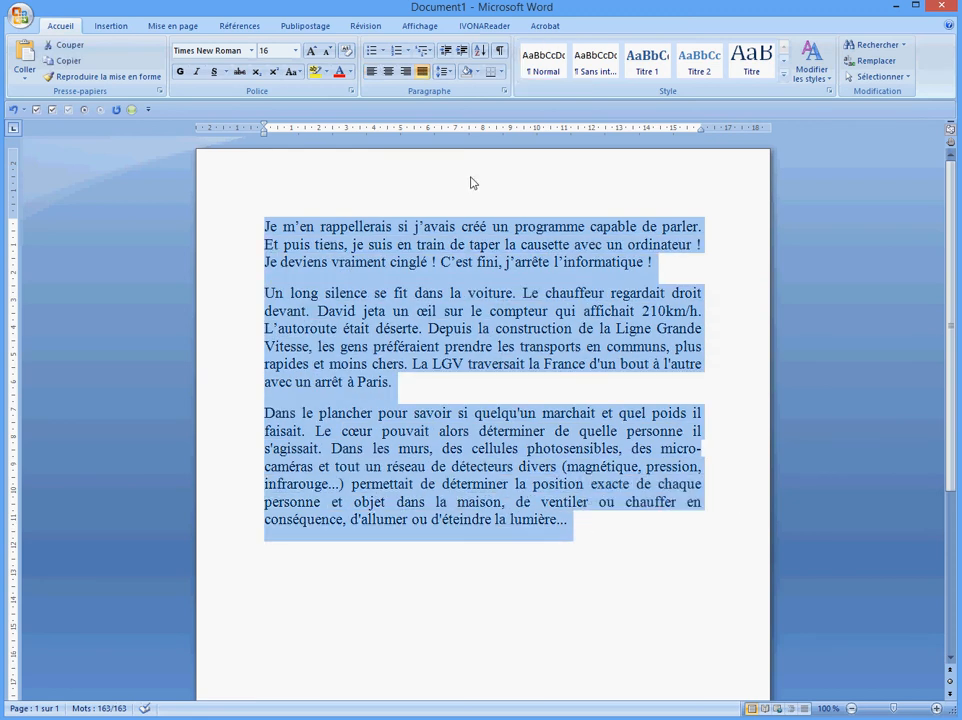
pyautogui.click(449, 74)
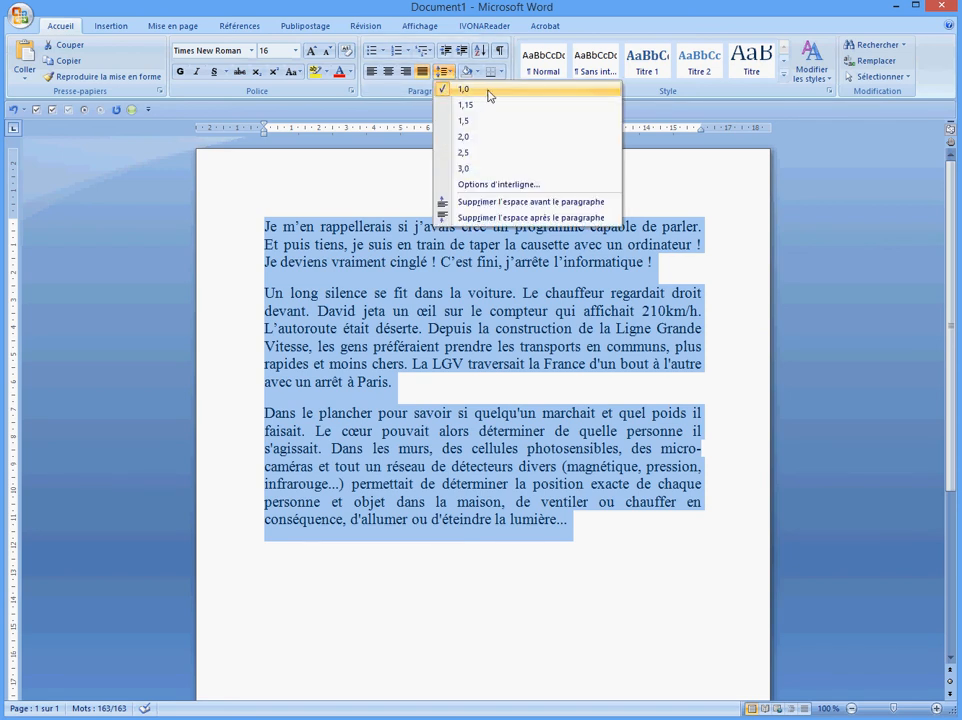
pyautogui.click(467, 104)
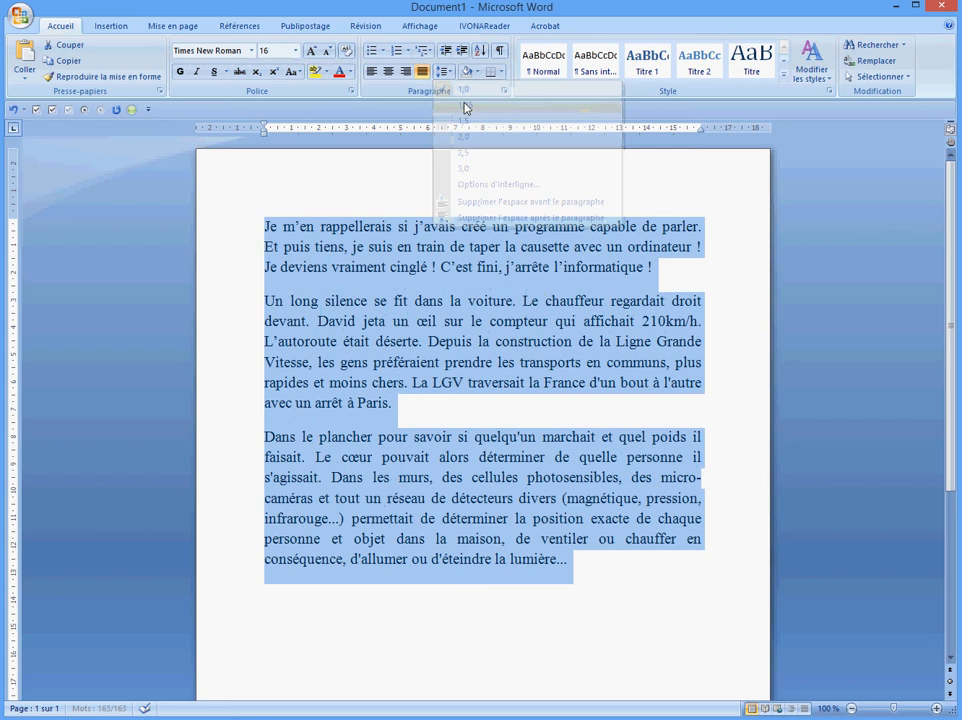
pyautogui.click(449, 74)
pyautogui.click(462, 120)
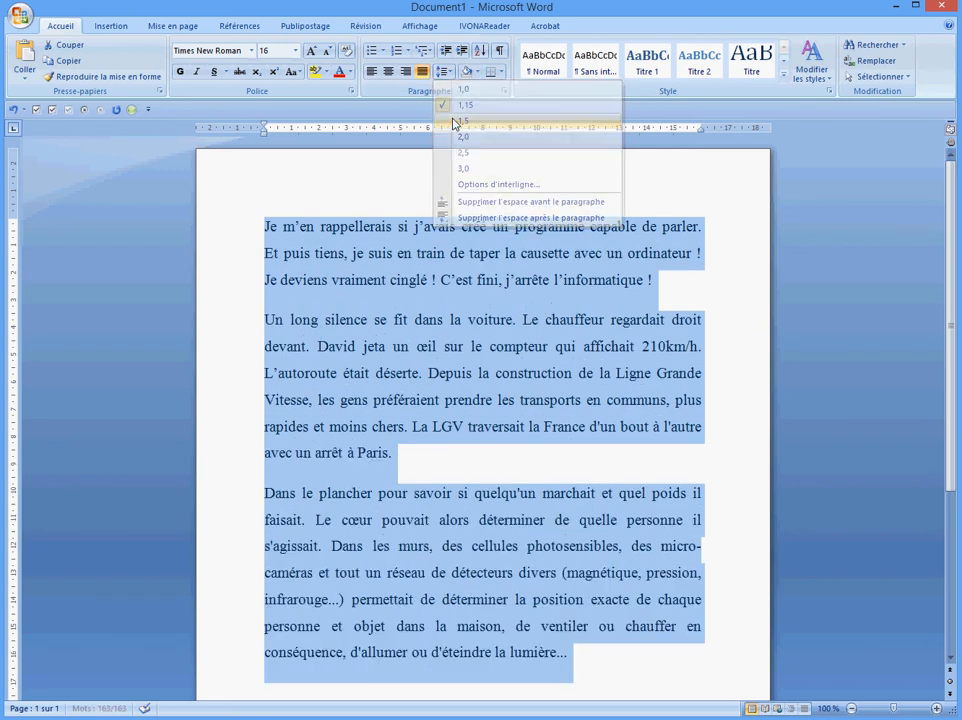
pyautogui.click(449, 74)
pyautogui.click(462, 136)
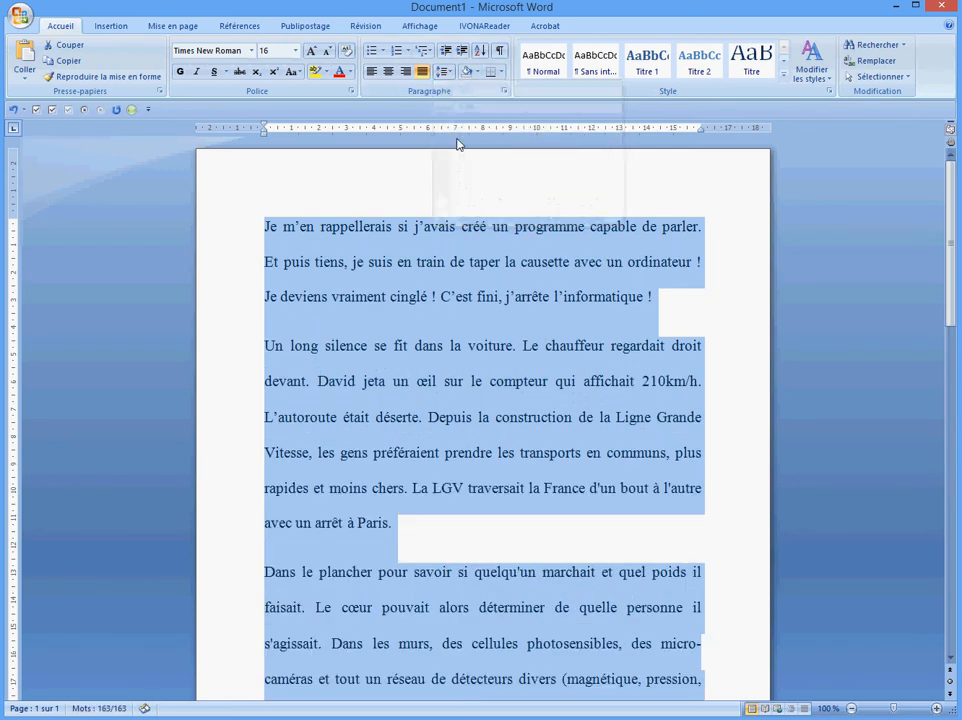
pyautogui.click(449, 74)
pyautogui.click(462, 88)
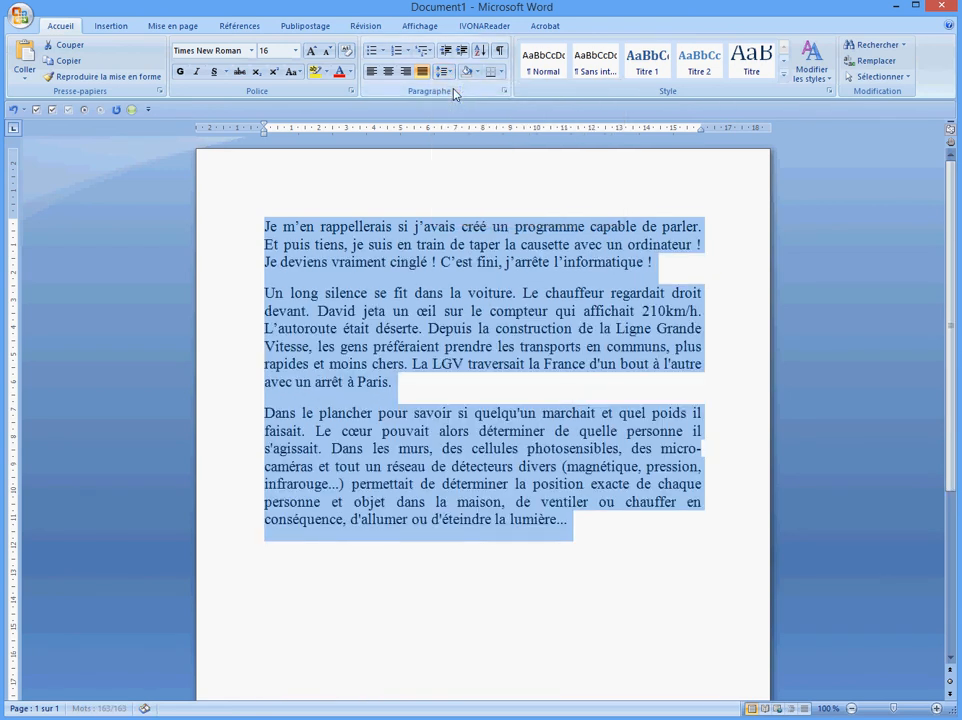
# Settle the paragraphs' line spacing on 1,15 after rechecking 1,5
pyautogui.click(449, 74)
pyautogui.click(462, 121)
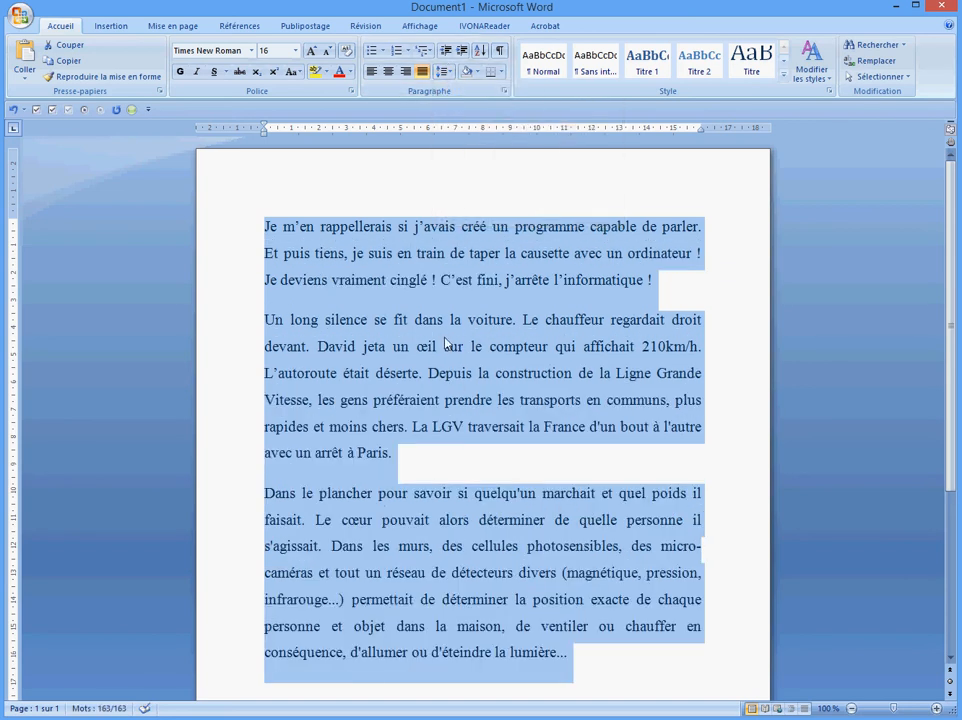
pyautogui.click(449, 74)
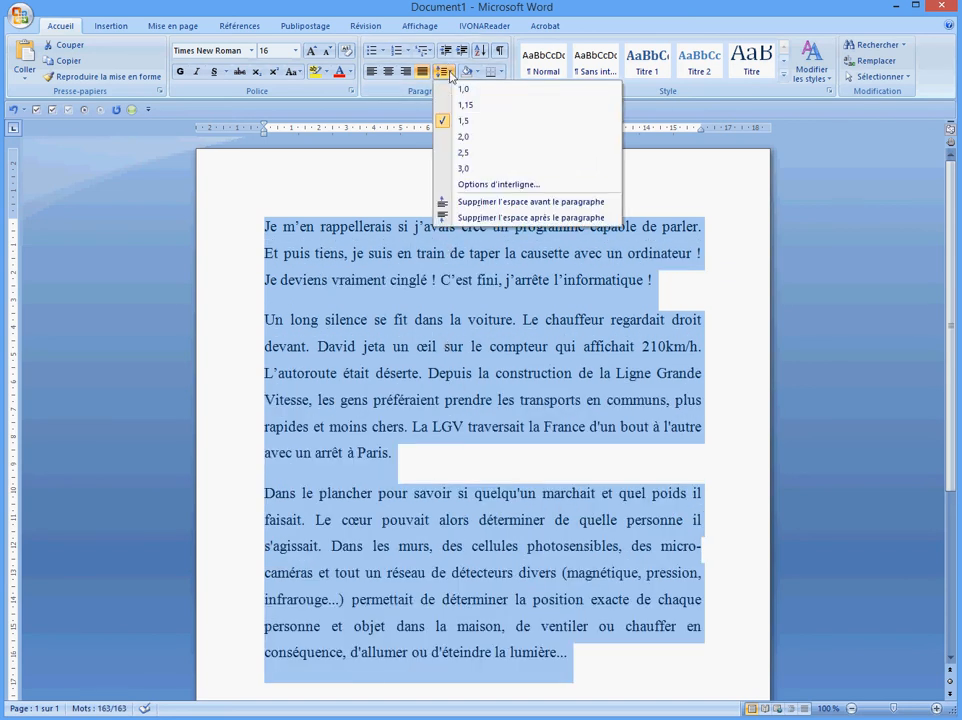
pyautogui.click(464, 104)
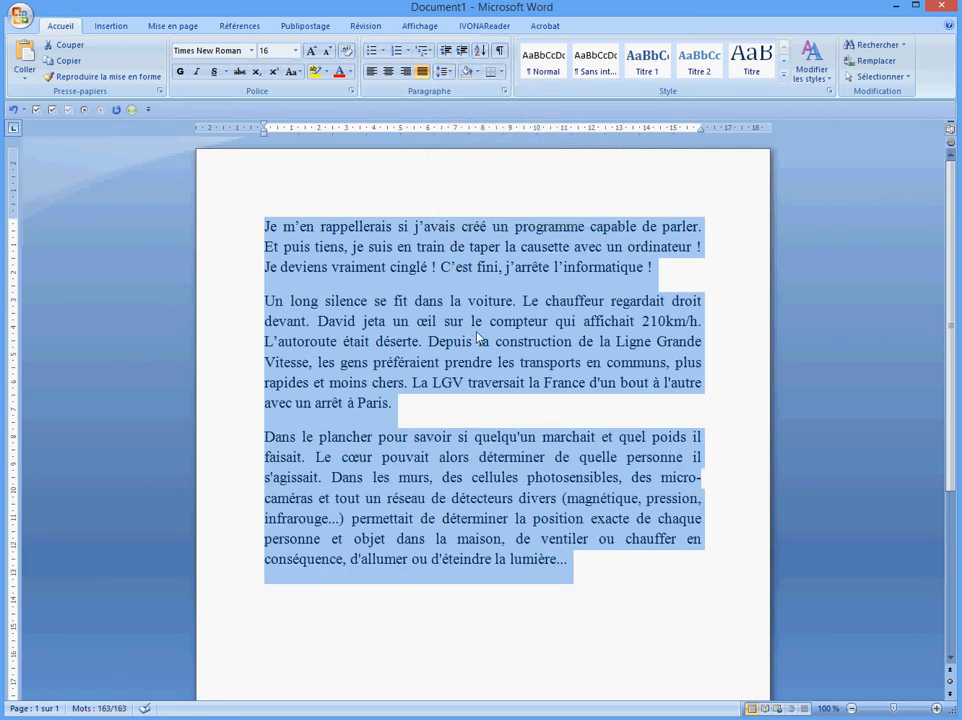
pyautogui.click(478, 72)
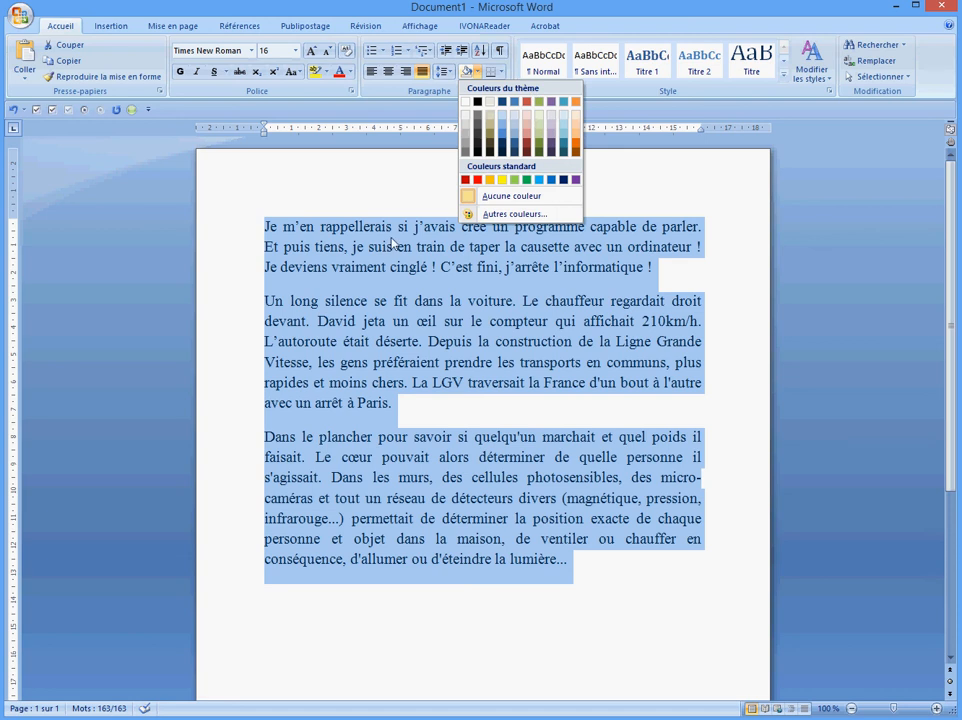
pyautogui.click(489, 179)
pyautogui.click(477, 189)
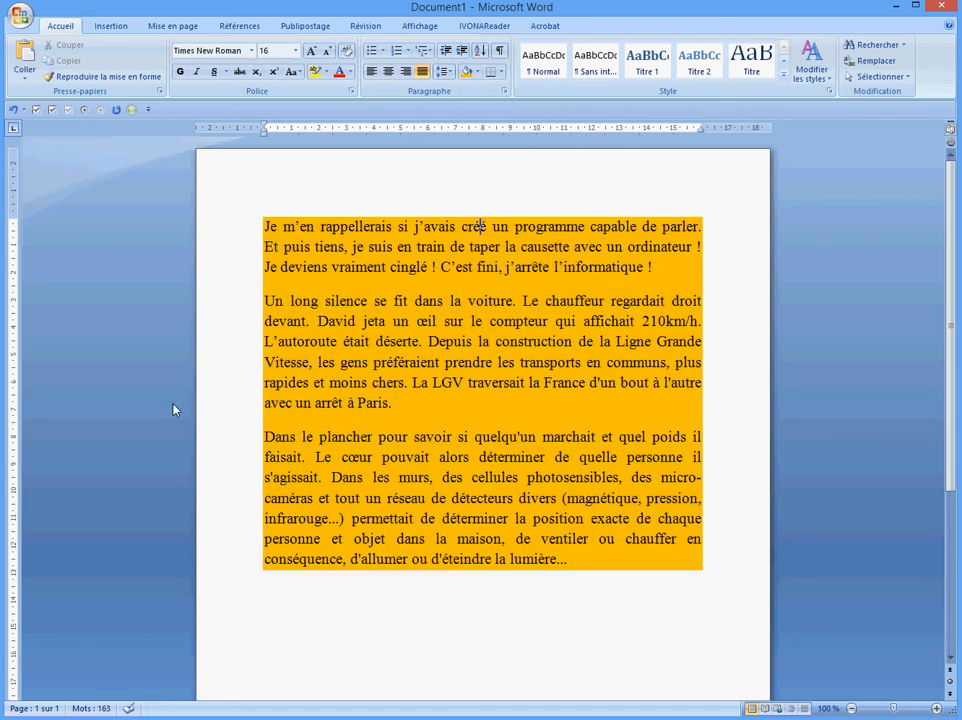
pyautogui.moveTo(264, 225)
pyautogui.mouseDown()
pyautogui.moveTo(376, 457)
pyautogui.moveTo(659, 582)
pyautogui.moveTo(697, 572)
pyautogui.mouseUp()
pyautogui.click(477, 71)
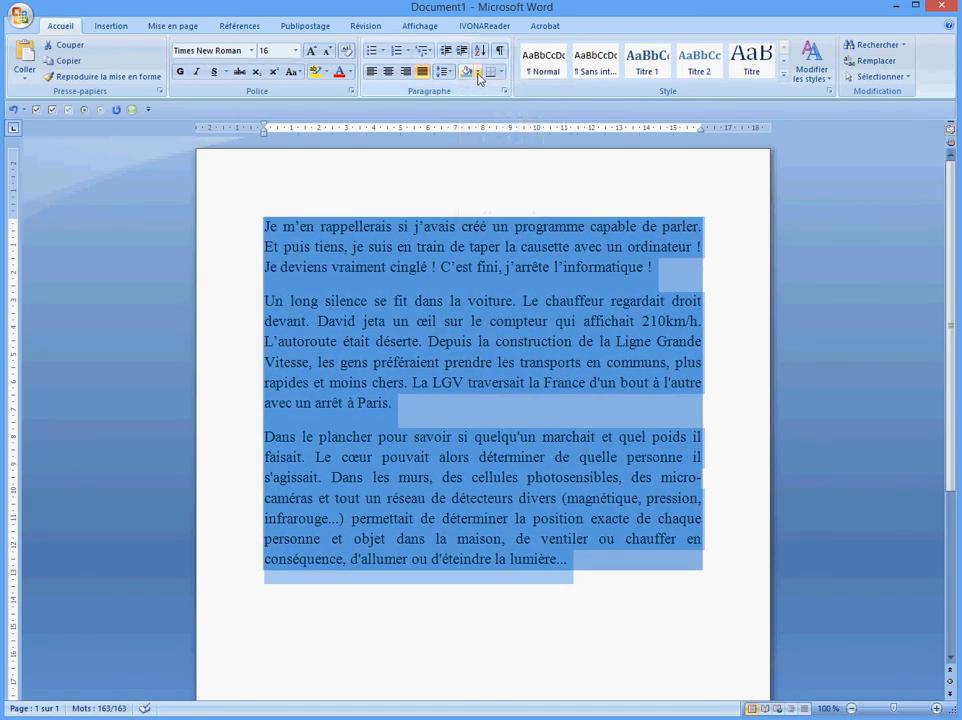
pyautogui.click(551, 114)
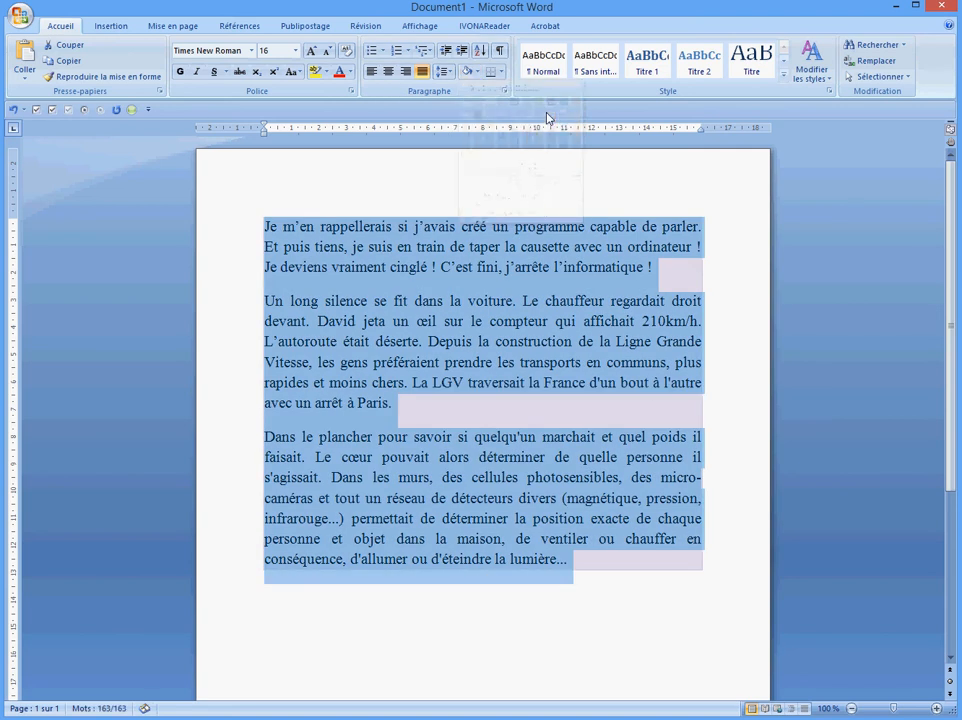
pyautogui.click(477, 71)
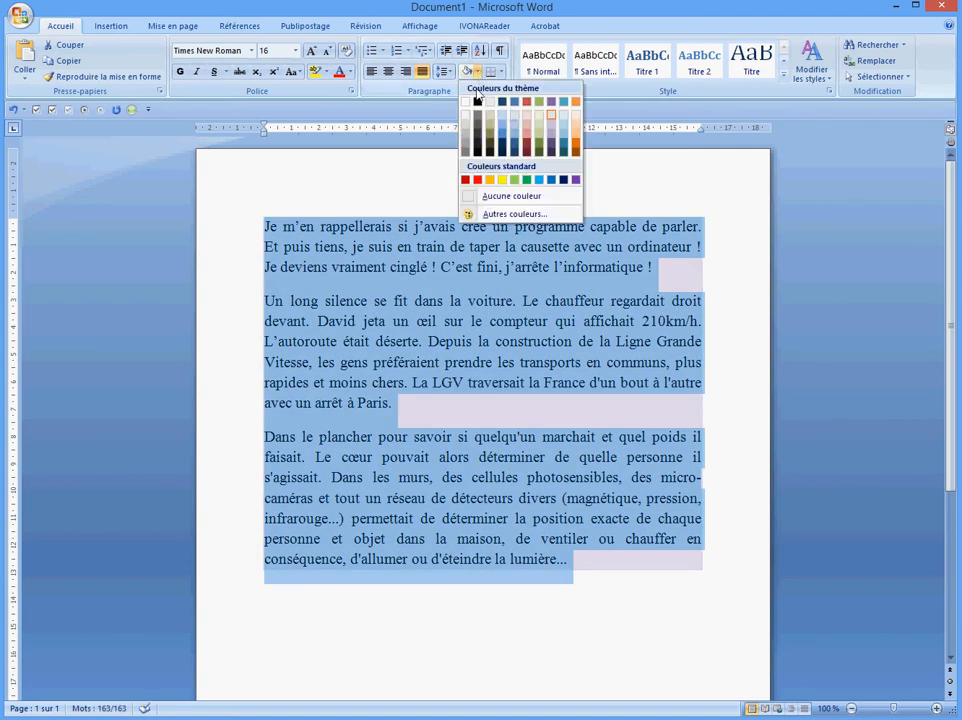
pyautogui.click(464, 106)
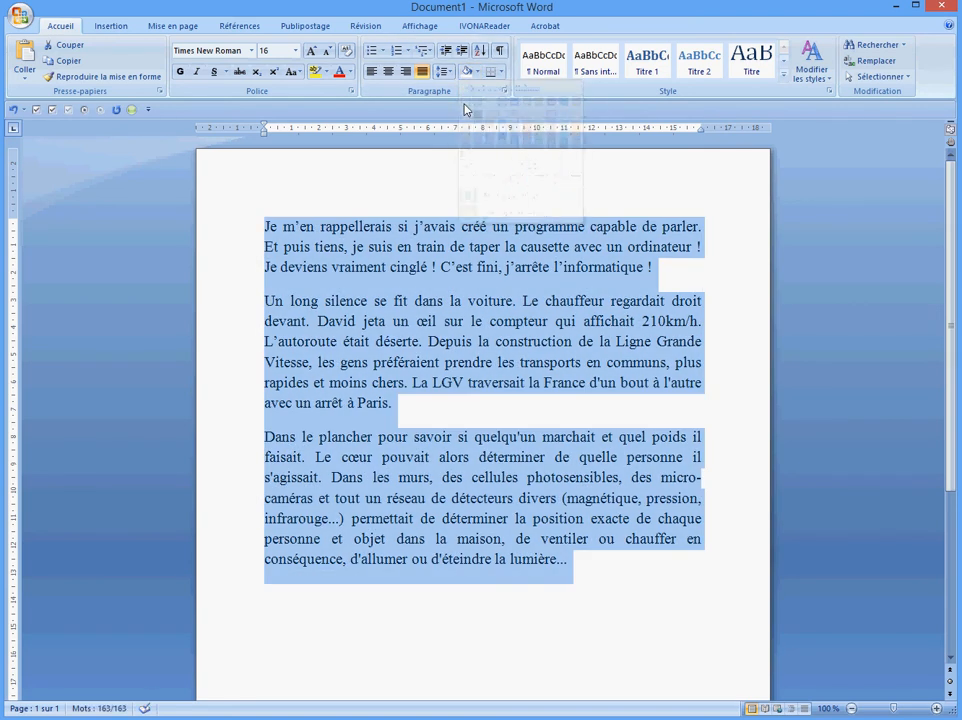
pyautogui.click(430, 310)
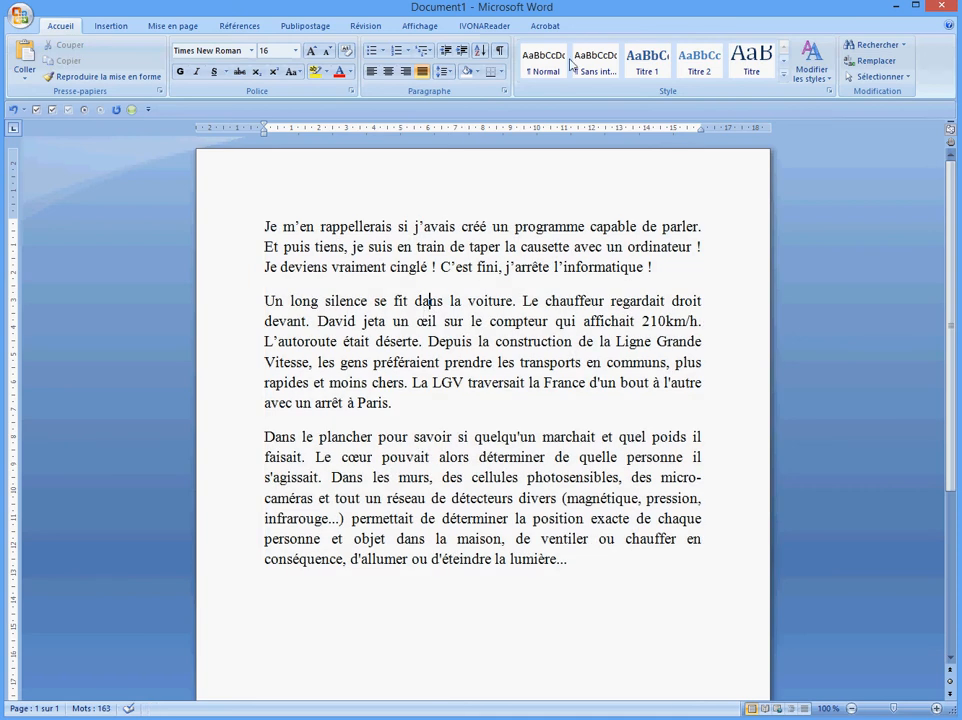
pyautogui.click(501, 73)
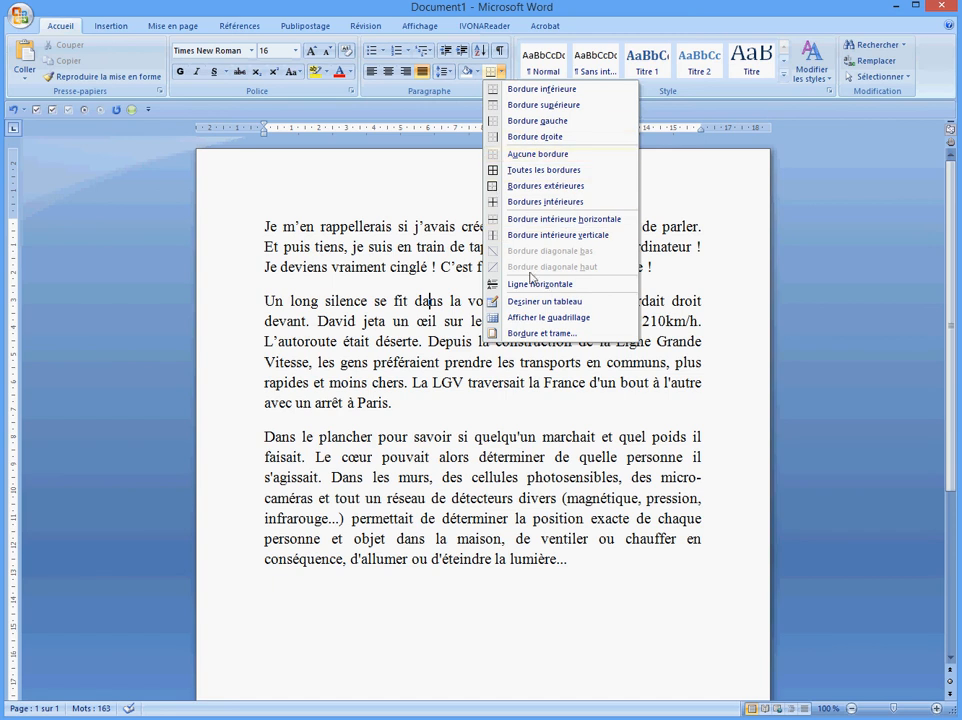
pyautogui.click(428, 308)
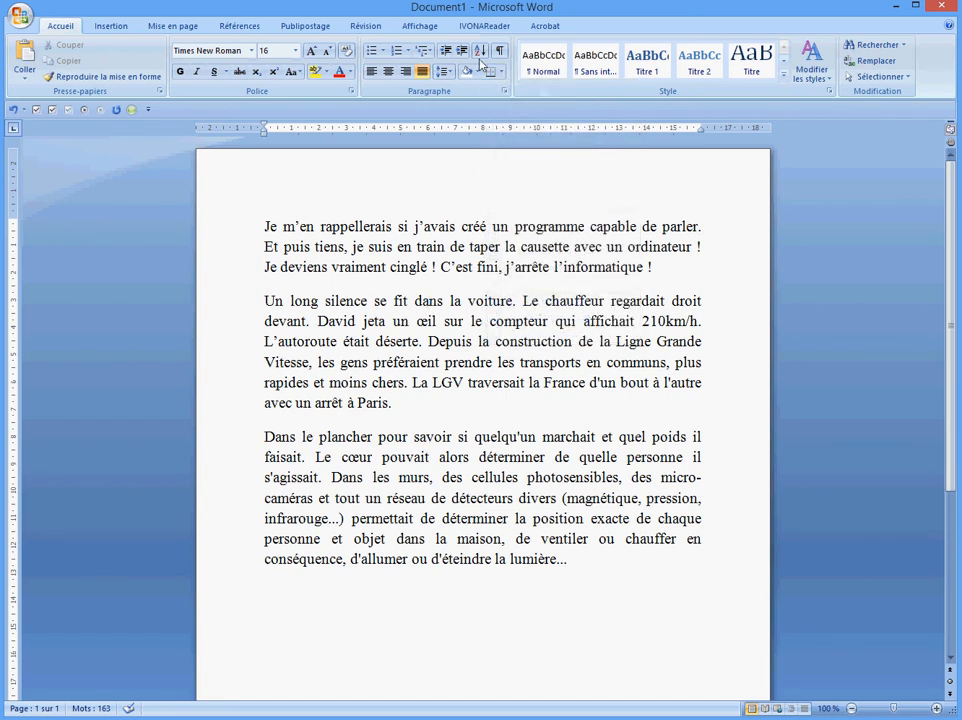
pyautogui.scroll(-2, 528, 240)
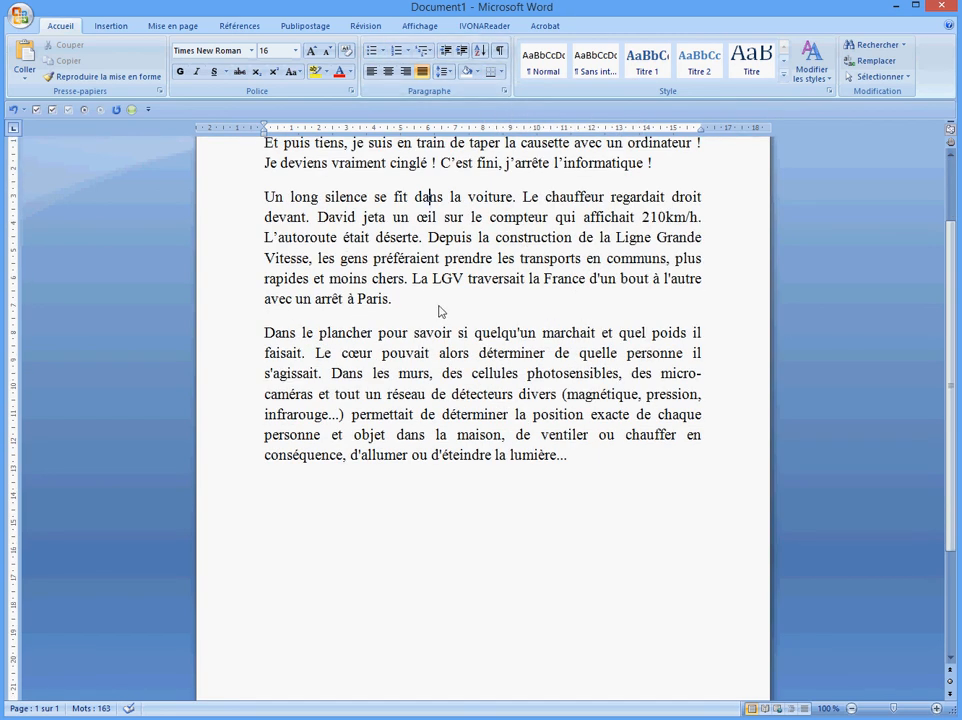
# Type a 'Liste de produits' heading with Riz, Lait, Sucre and Café on separate lines
pyautogui.press('Return')
pyautogui.press('Return')
pyautogui.write('liste  de produits :')
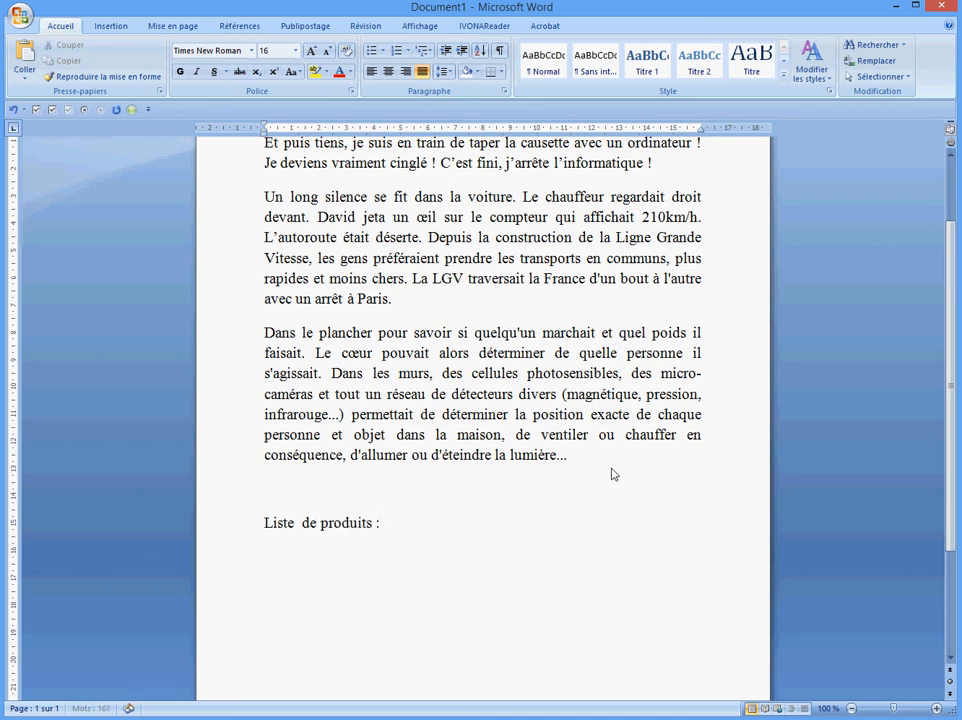
pyautogui.press('Return')
pyautogui.write('riz')
pyautogui.press('Return')
pyautogui.write('lait')
pyautogui.press('Return')
pyautogui.write('sucre')
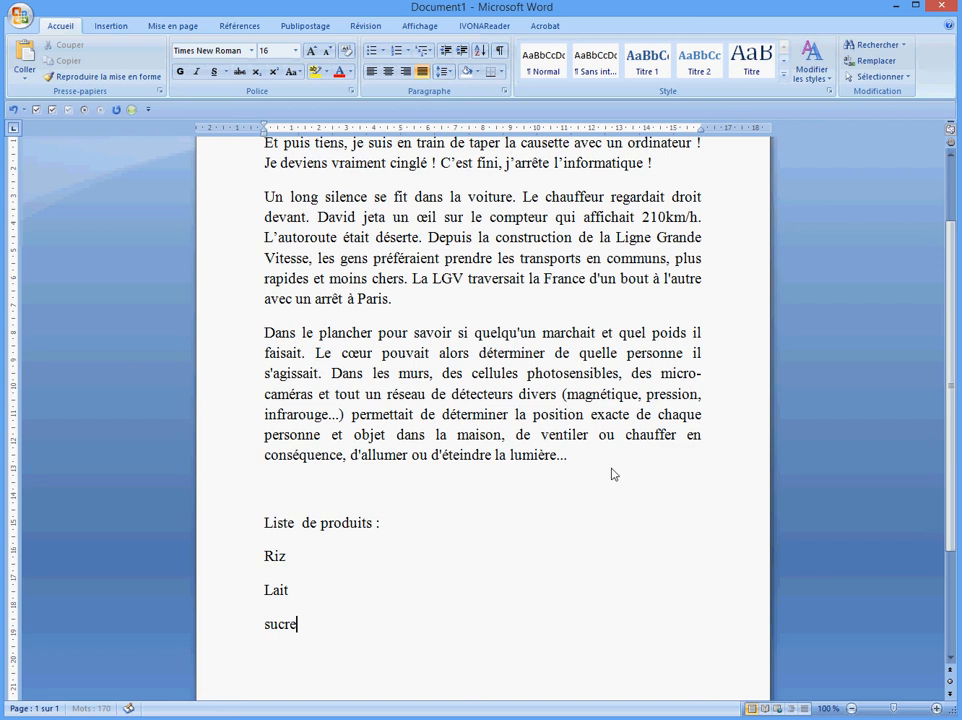
pyautogui.press('Return')
pyautogui.write('café')
pyautogui.press('Return')
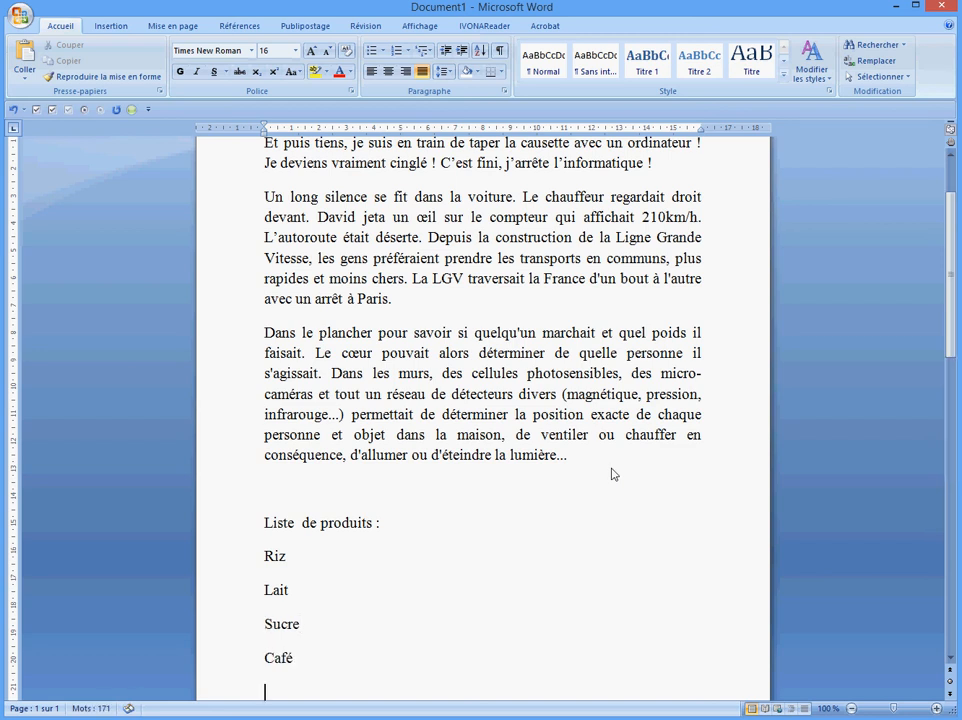
pyautogui.scroll(-2, 419, 380)
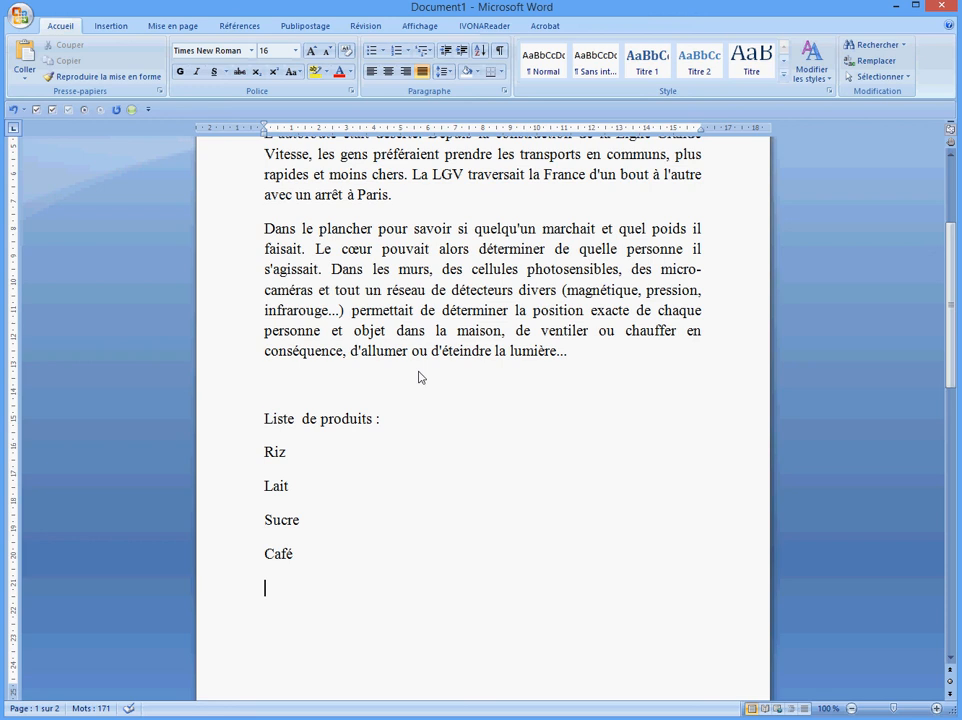
# Number the Riz-to-Café lines in 1. 2. 3. format, setting bullets to None first
pyautogui.moveTo(266, 457); pyautogui.dragTo(295, 557)
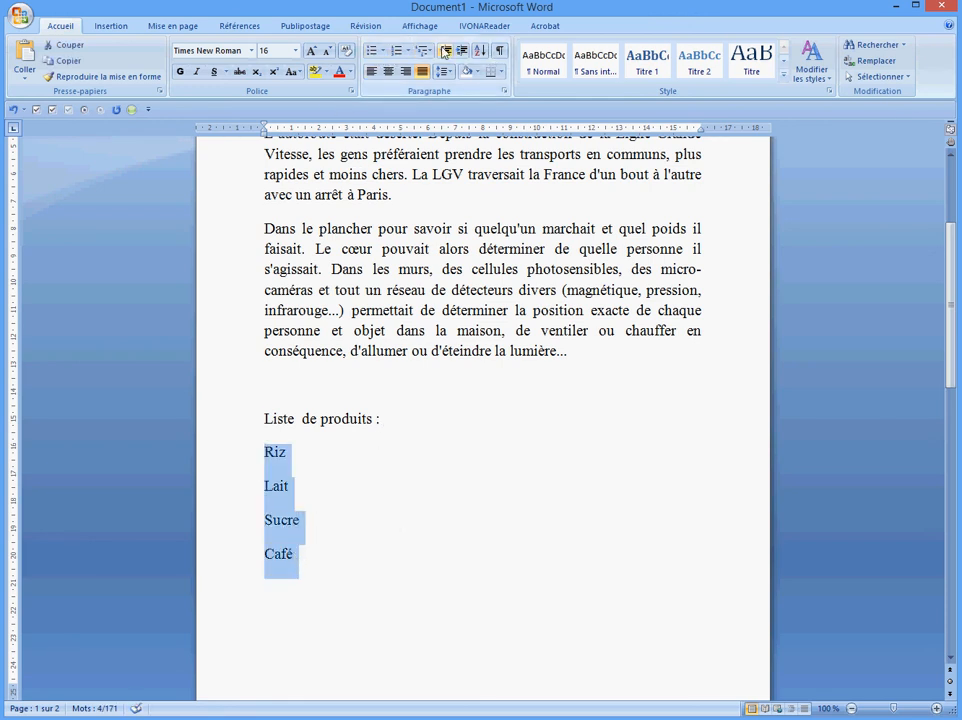
pyautogui.click(384, 57)
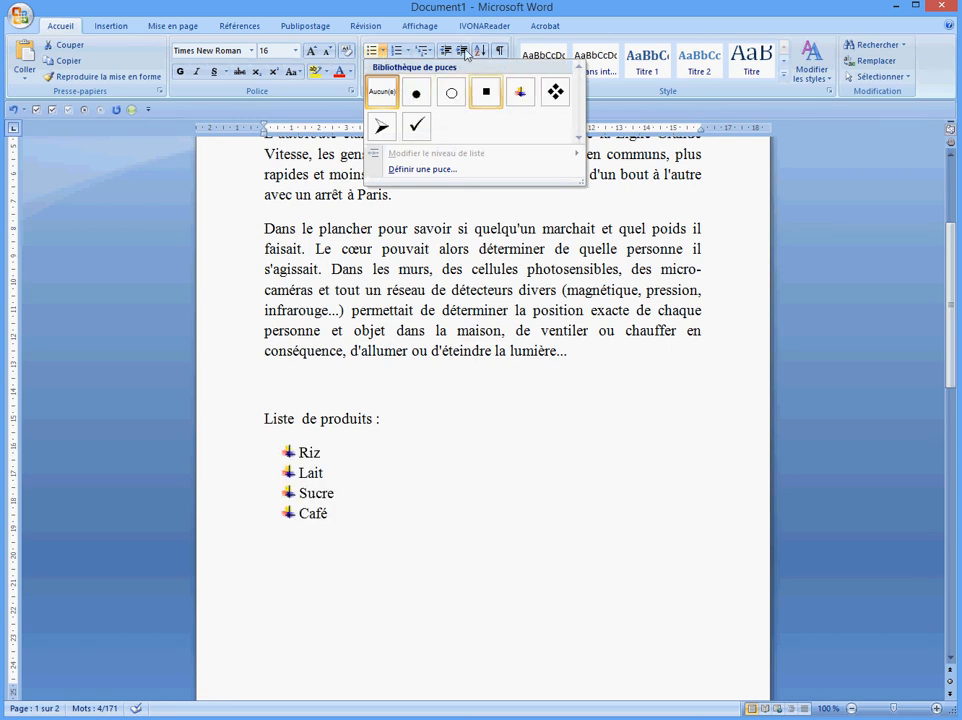
pyautogui.click(382, 92)
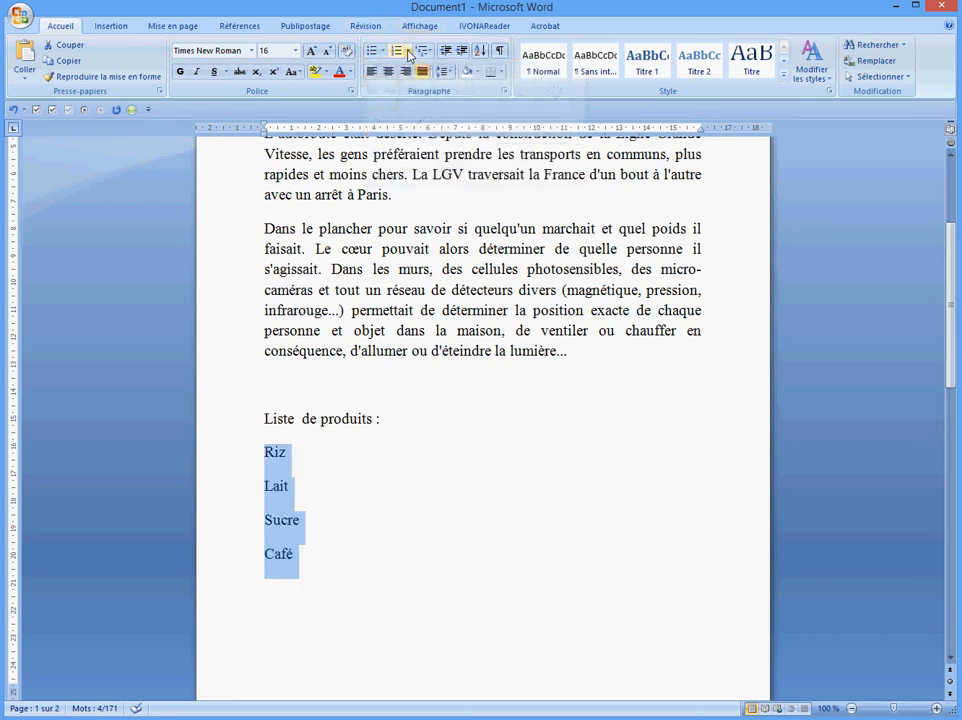
pyautogui.click(407, 50)
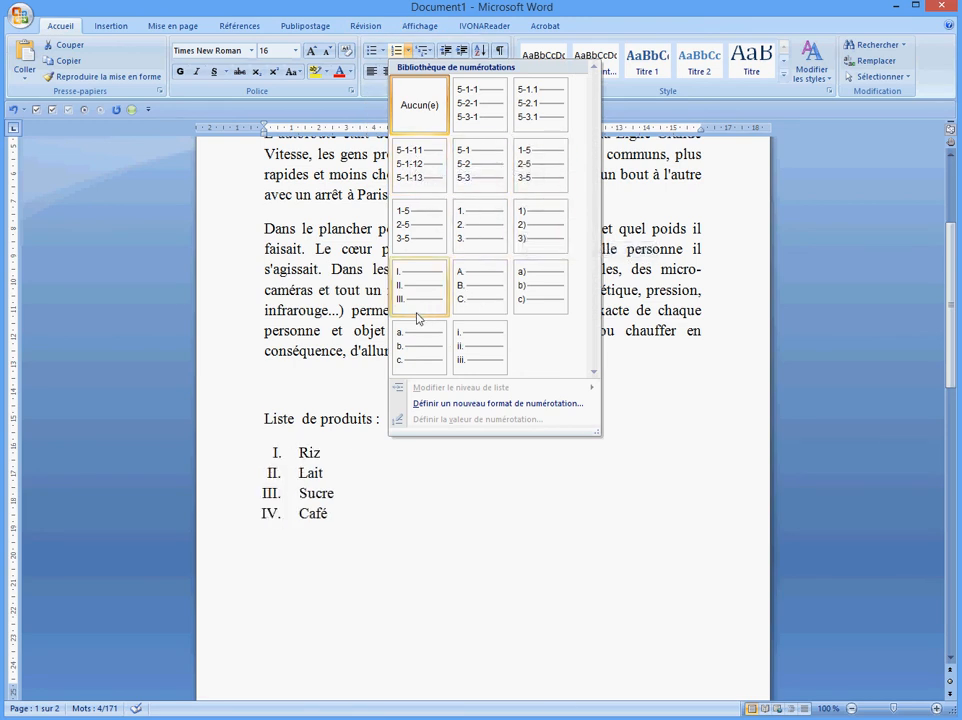
pyautogui.click(470, 251)
pyautogui.click(415, 523)
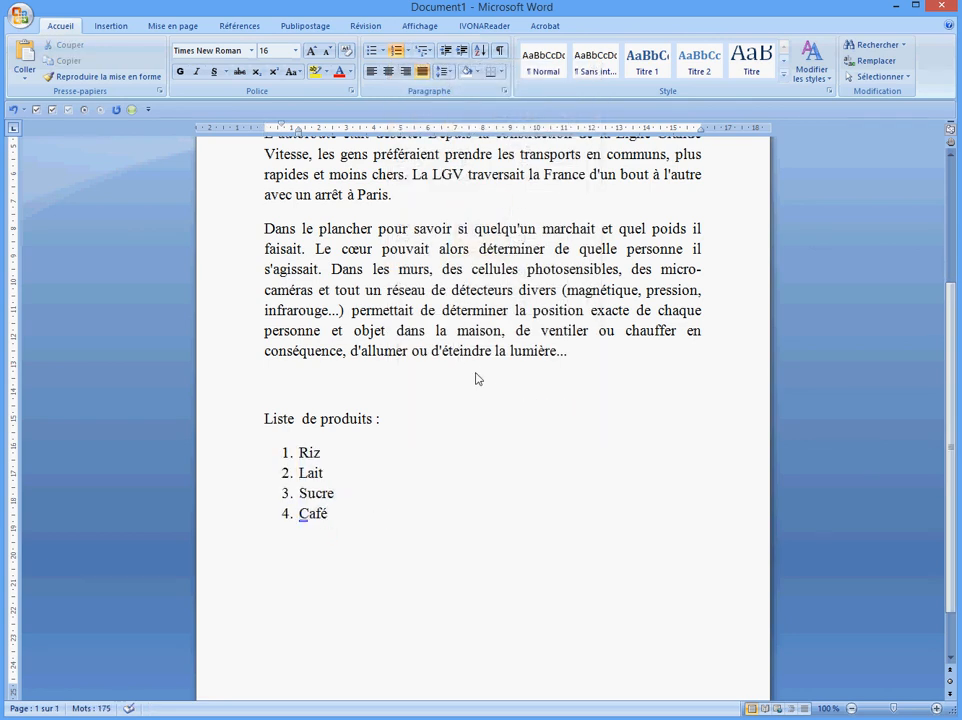
pyautogui.scroll(4, 477, 378)
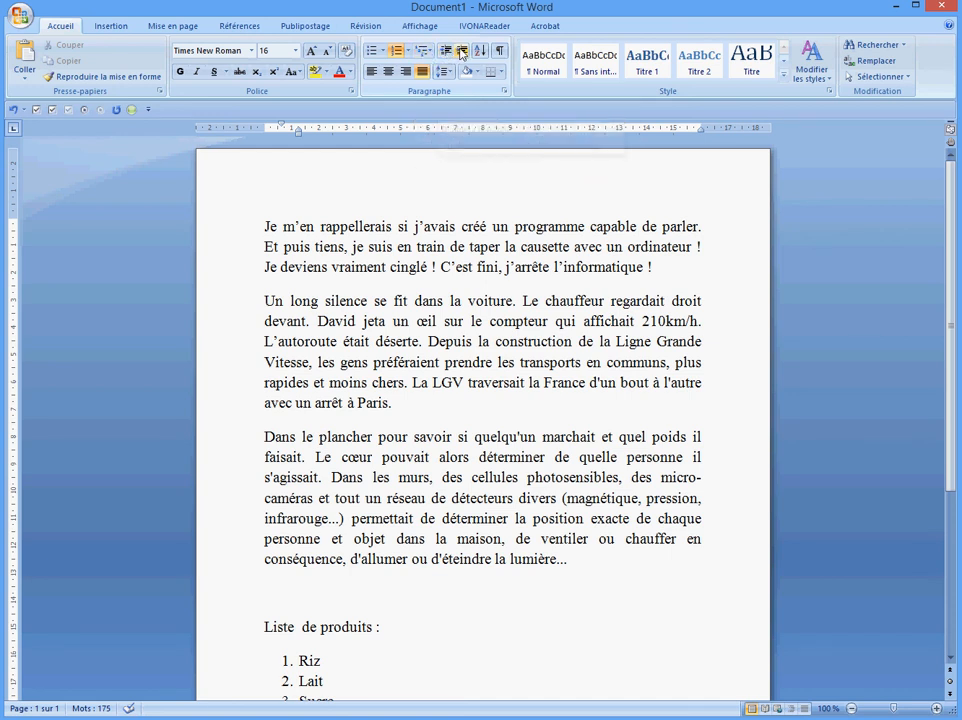
# Give the opening paragraph an increased left indent, after testing larger and smaller indents
pyautogui.moveTo(265, 227); pyautogui.dragTo(369, 275)
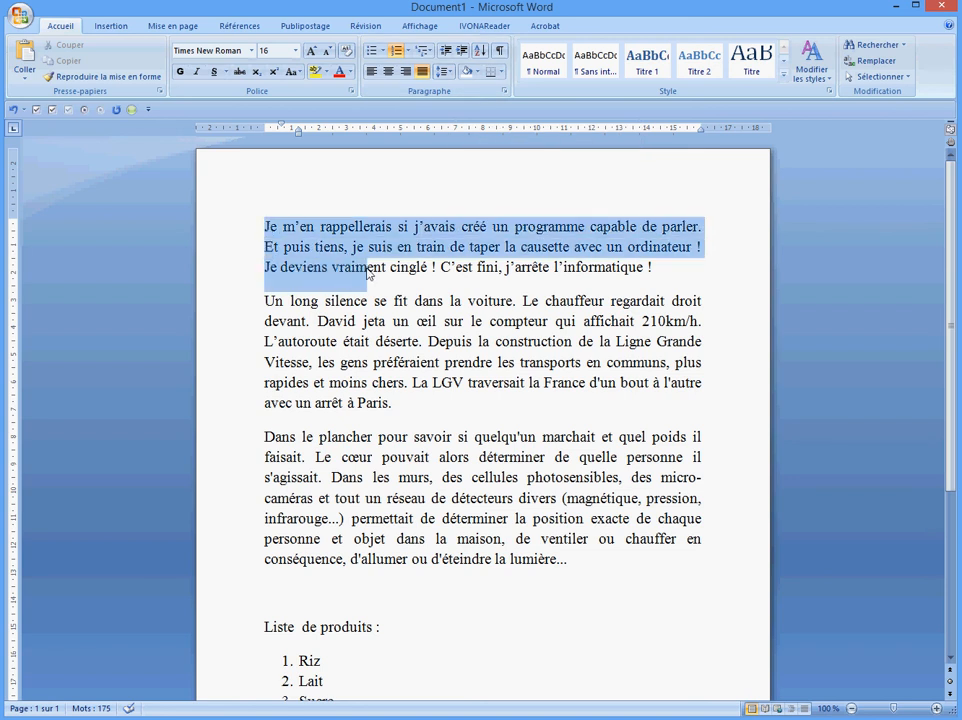
pyautogui.click(462, 50)
pyautogui.click(462, 50)
pyautogui.click(462, 50)
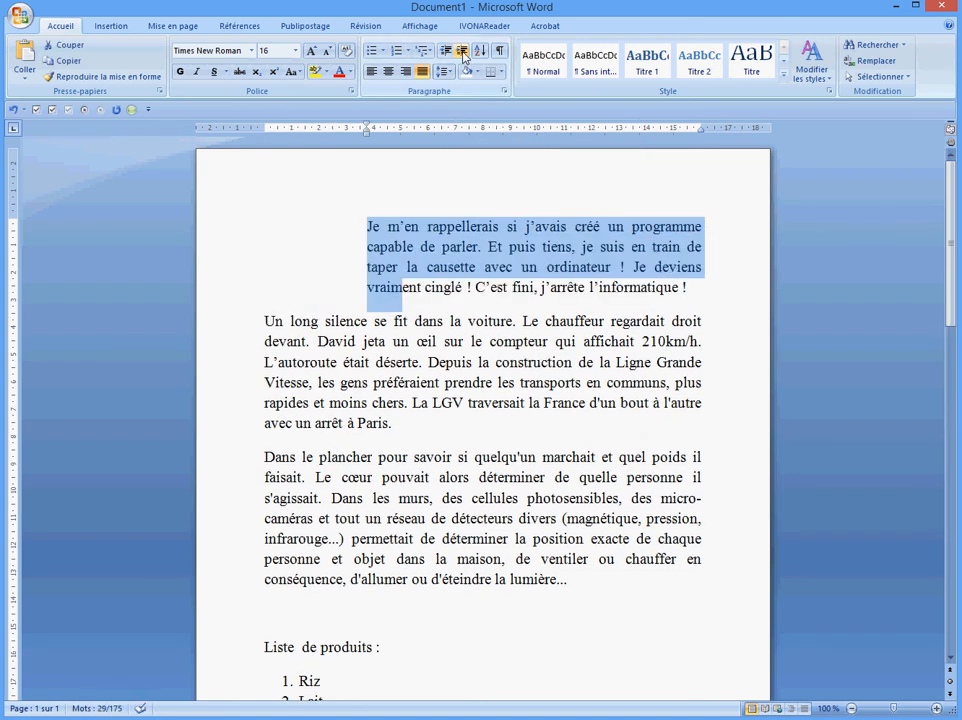
pyautogui.click(462, 50)
pyautogui.click(443, 51)
pyautogui.click(443, 51)
pyautogui.click(443, 51)
pyautogui.click(443, 51)
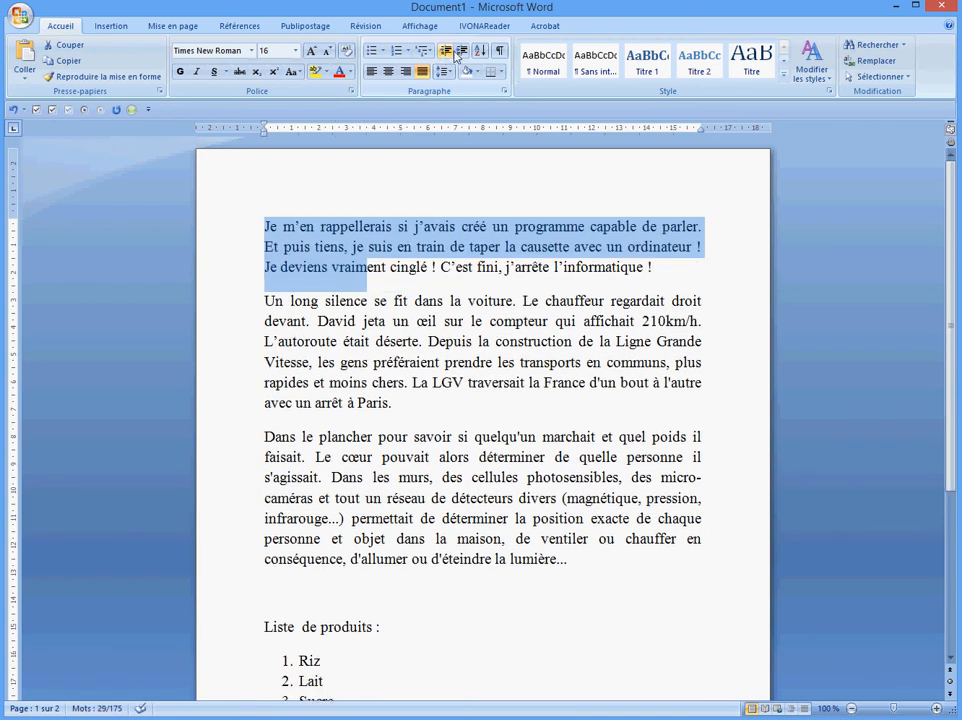
pyautogui.click(462, 50)
pyautogui.click(462, 50)
pyautogui.click(462, 50)
pyautogui.scroll(-2, 493, 400)
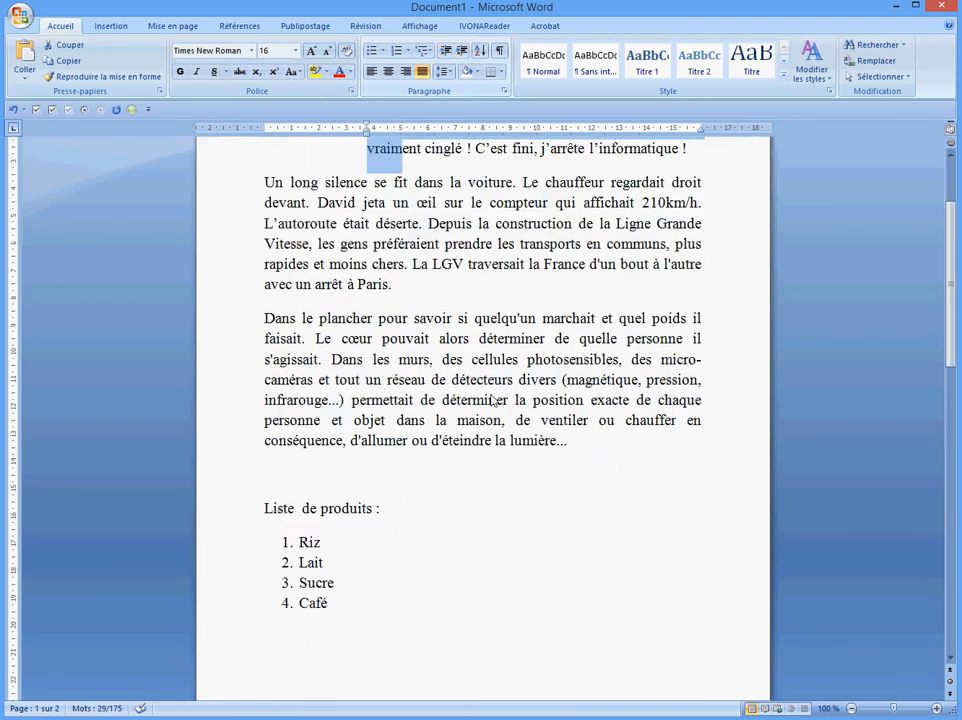
pyautogui.scroll(2, 486, 320)
pyautogui.click(438, 224)
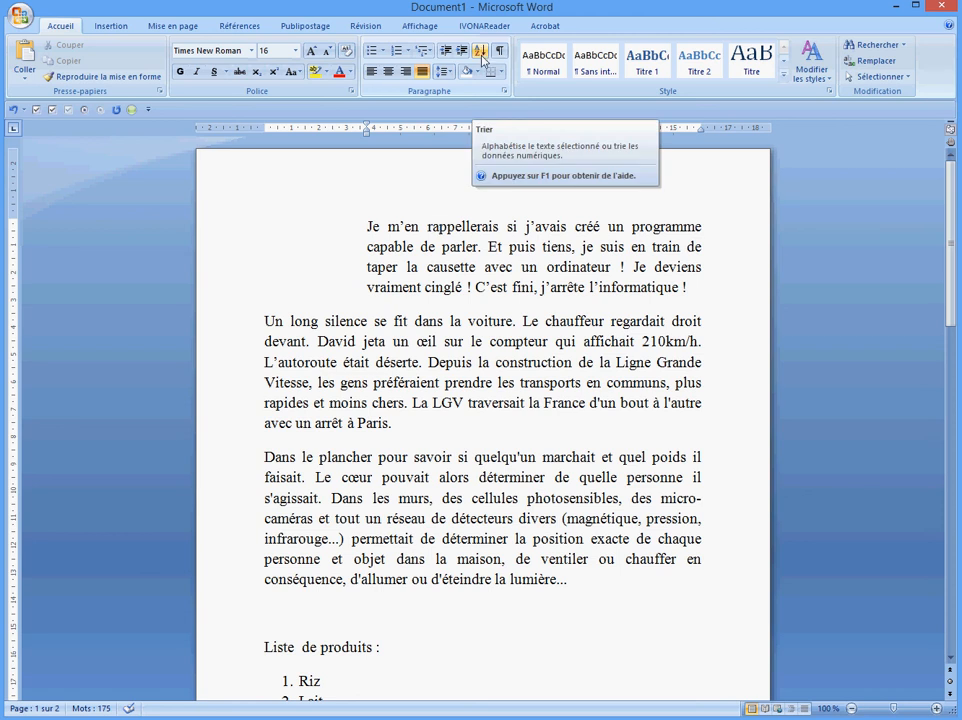
# At the top of page 2, type the first names in Times New Roman 36
pyautogui.scroll(-12, 494, 371)
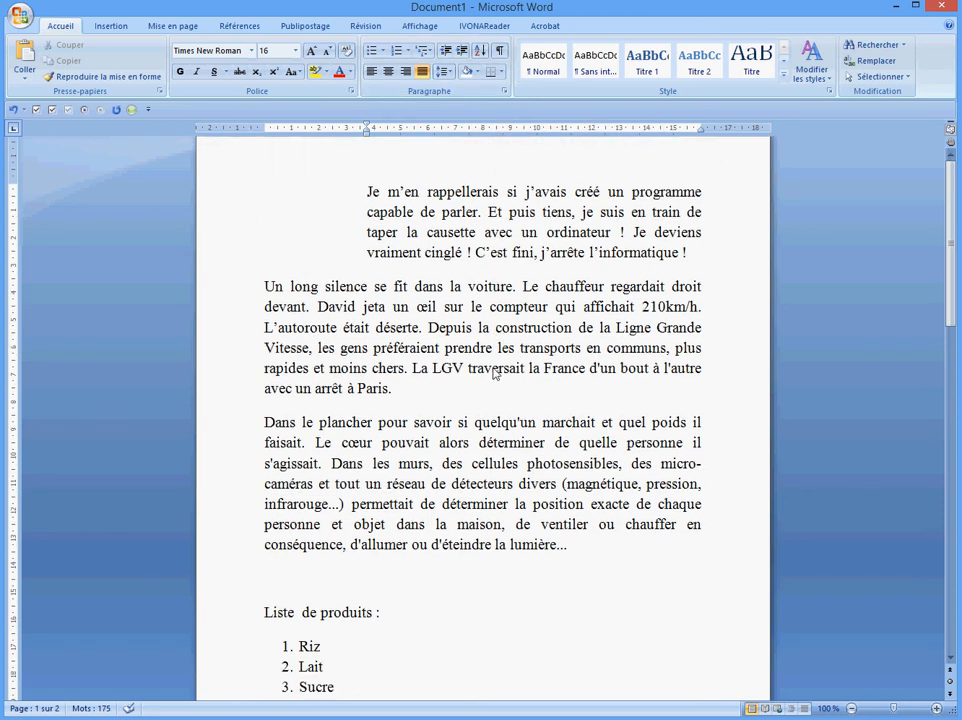
pyautogui.scroll(-3, 476, 398)
pyautogui.click(356, 238)
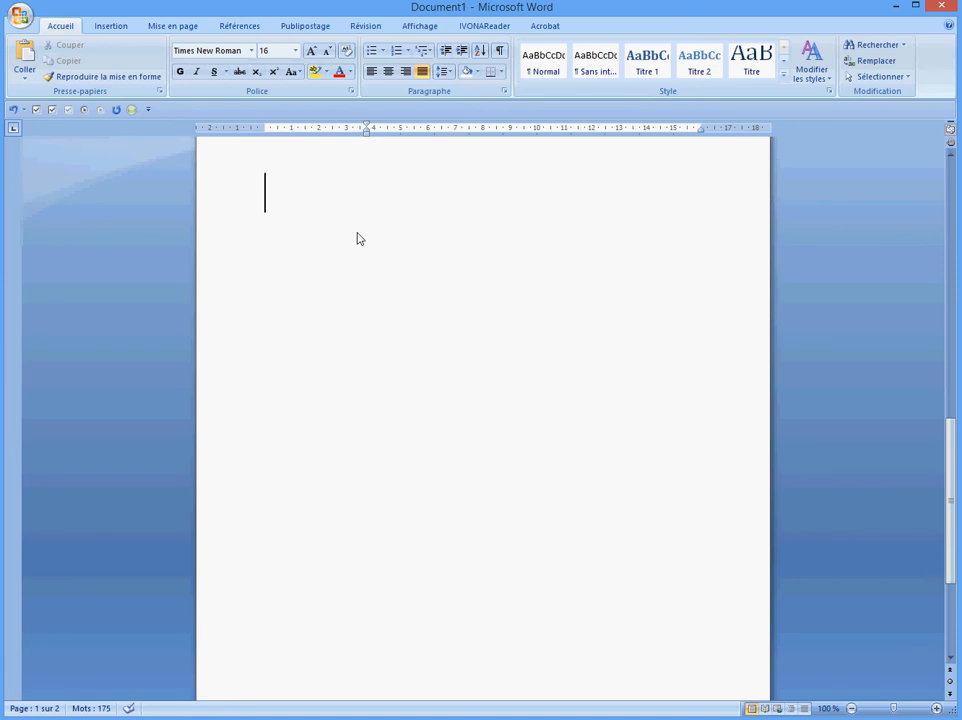
pyautogui.scroll(2, 369, 322)
pyautogui.scroll(-1, 371, 322)
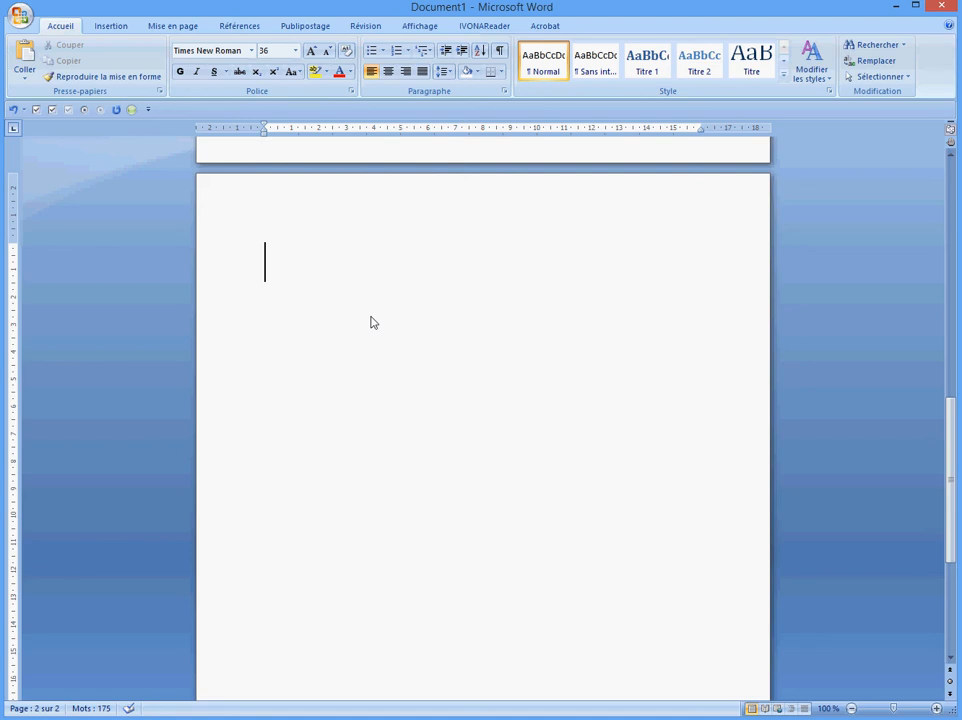
pyautogui.write('d')
pyautogui.write('oudou ')
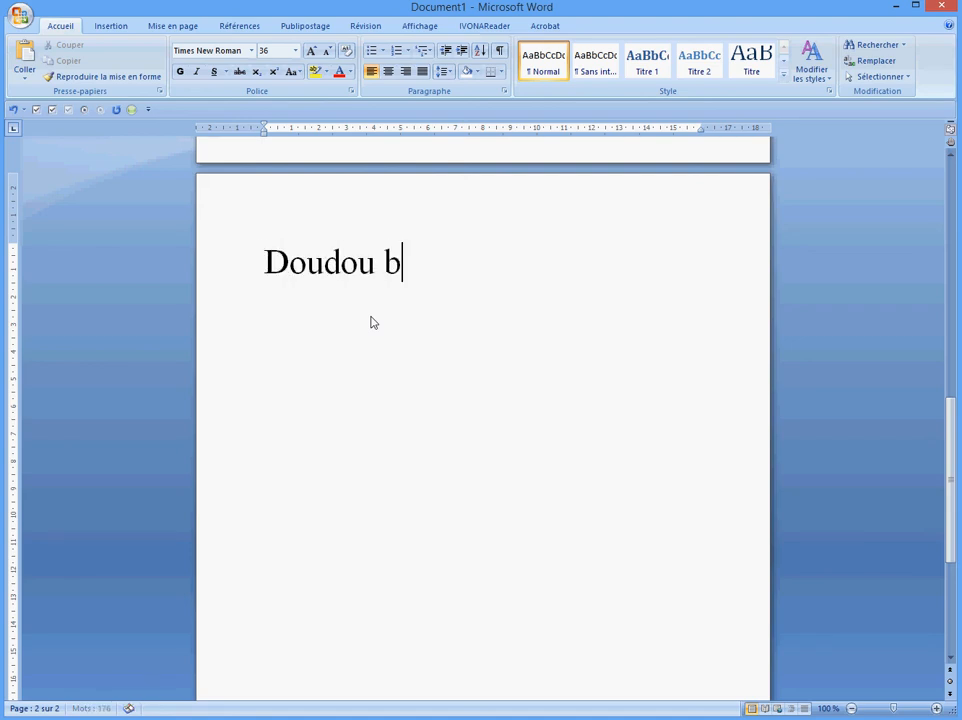
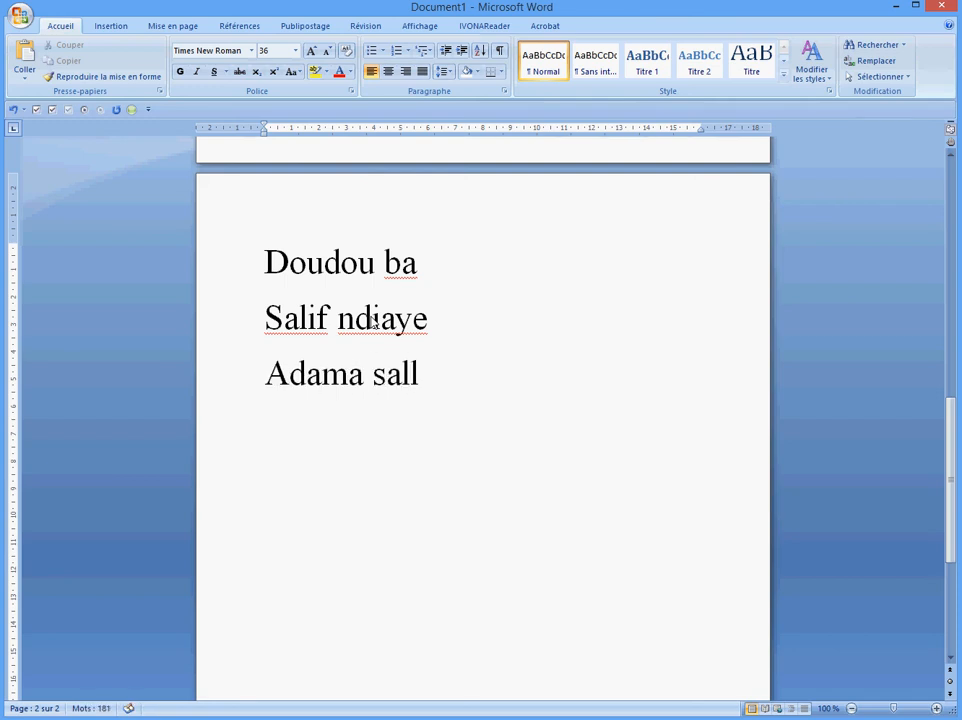
pyautogui.press('Return')
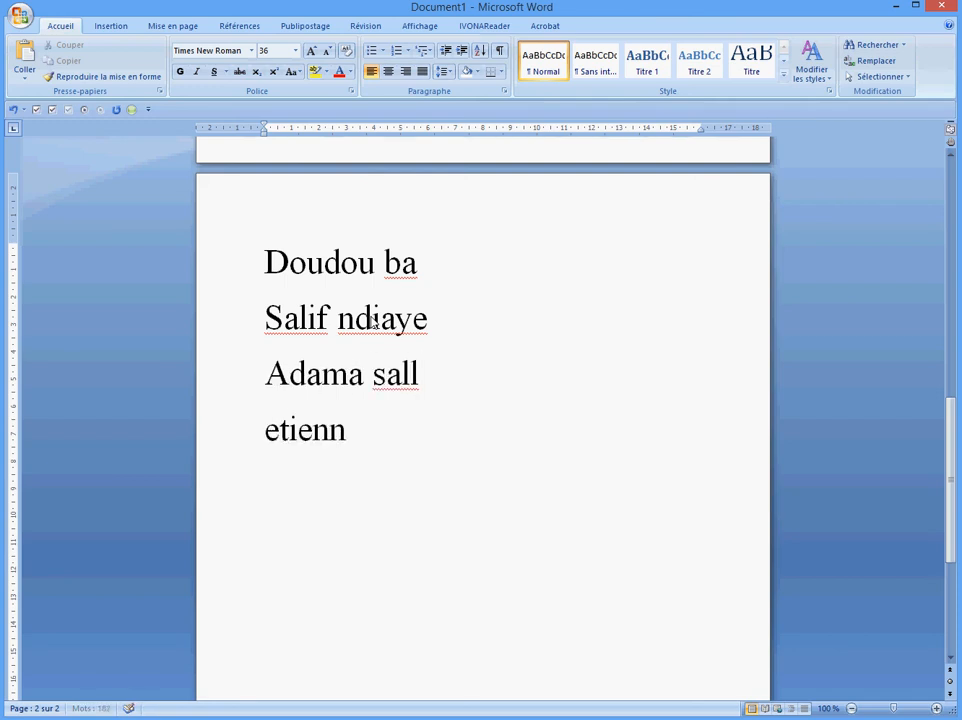
# Add the next names, one per line, fixing a missing space between first name and surname
pyautogui.press('Return')
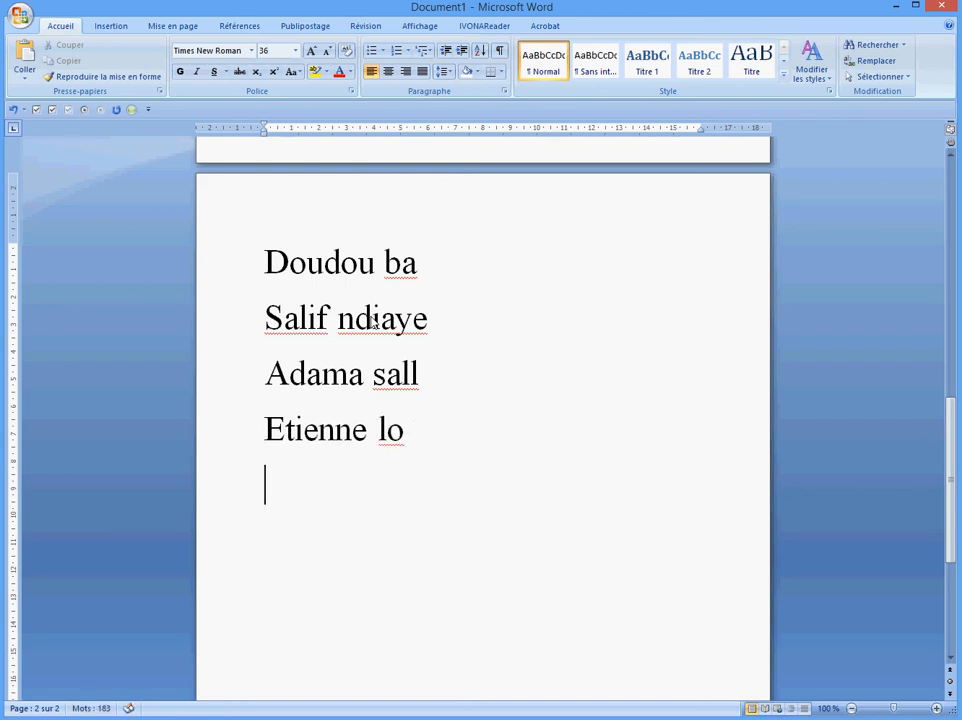
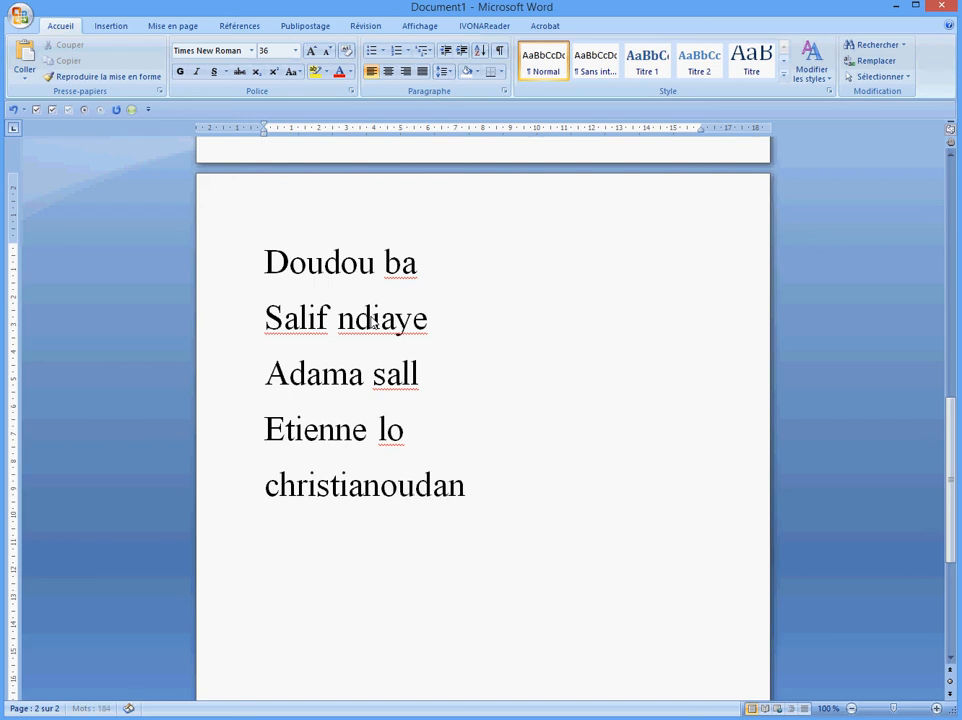
pyautogui.press('Left')
pyautogui.press('Left')
pyautogui.press('Left')
pyautogui.press('Left')
pyautogui.press('Left')
pyautogui.press('Left')
pyautogui.press('Right')
pyautogui.press('Right')
pyautogui.press('Right')
pyautogui.press('Right')
pyautogui.press('Right')
pyautogui.press('Right')
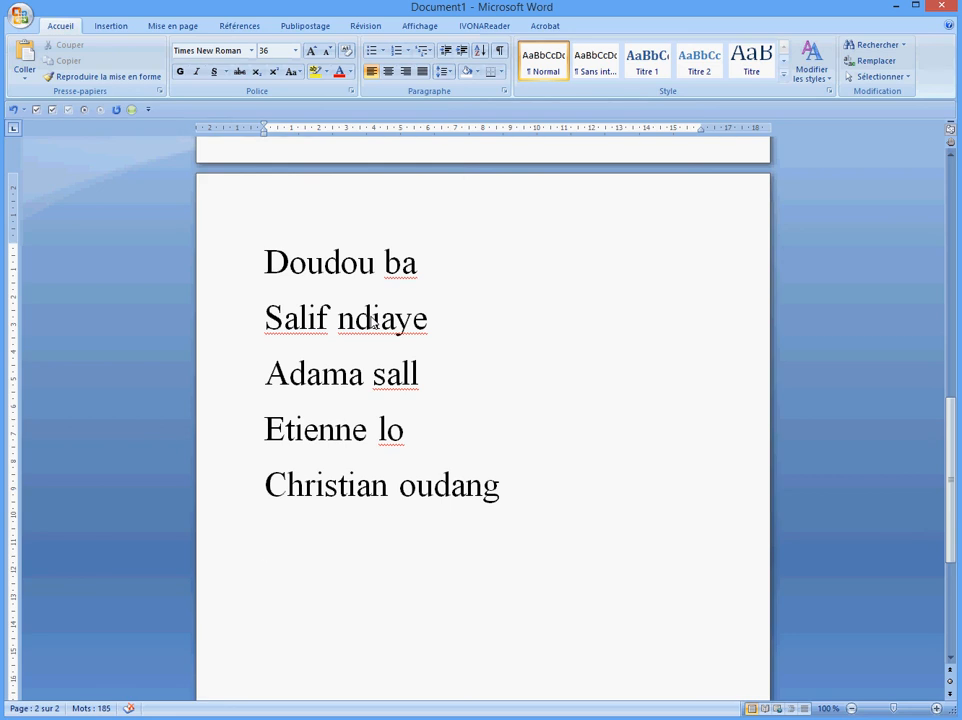
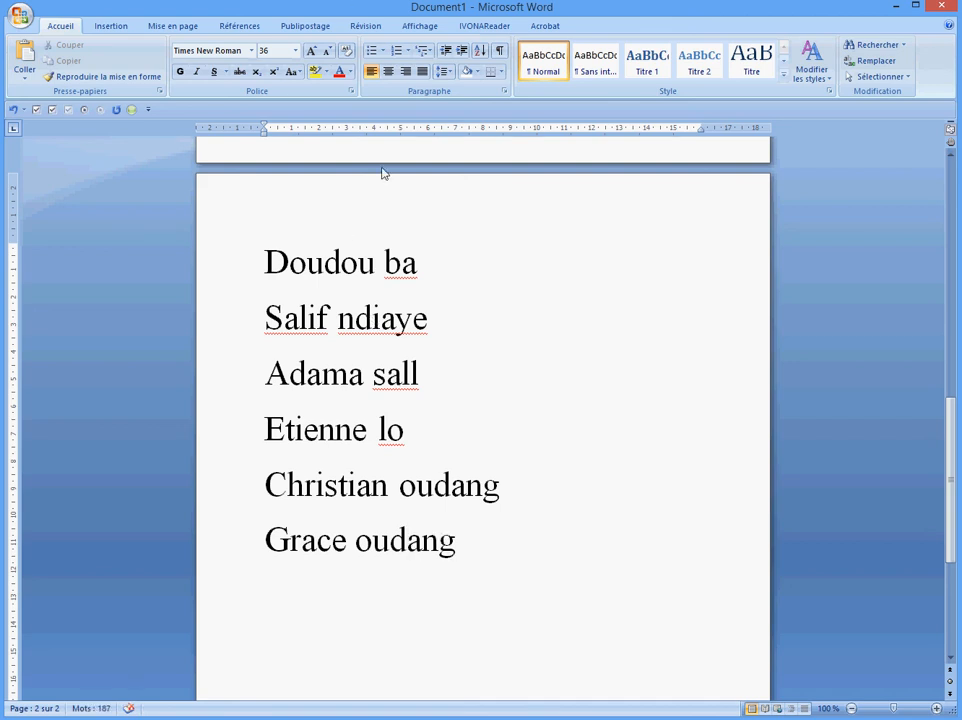
# Sort the page-2 names by Paragraphes, Texte, Croissant
pyautogui.moveTo(265, 260); pyautogui.dragTo(466, 552)
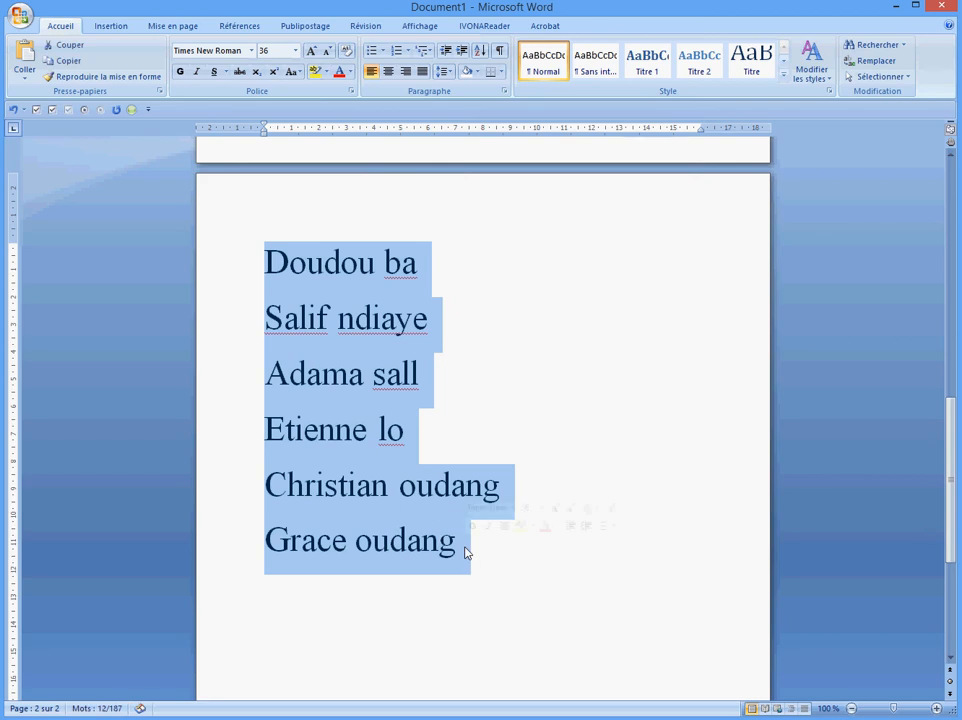
pyautogui.click(479, 52)
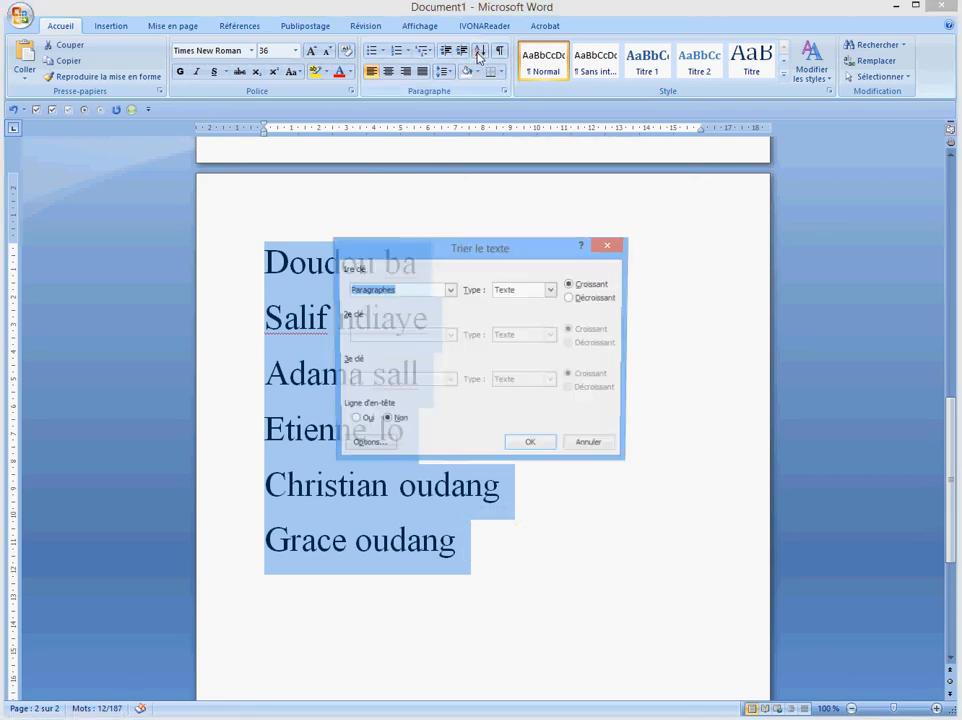
pyautogui.moveTo(450, 255); pyautogui.dragTo(678, 237)
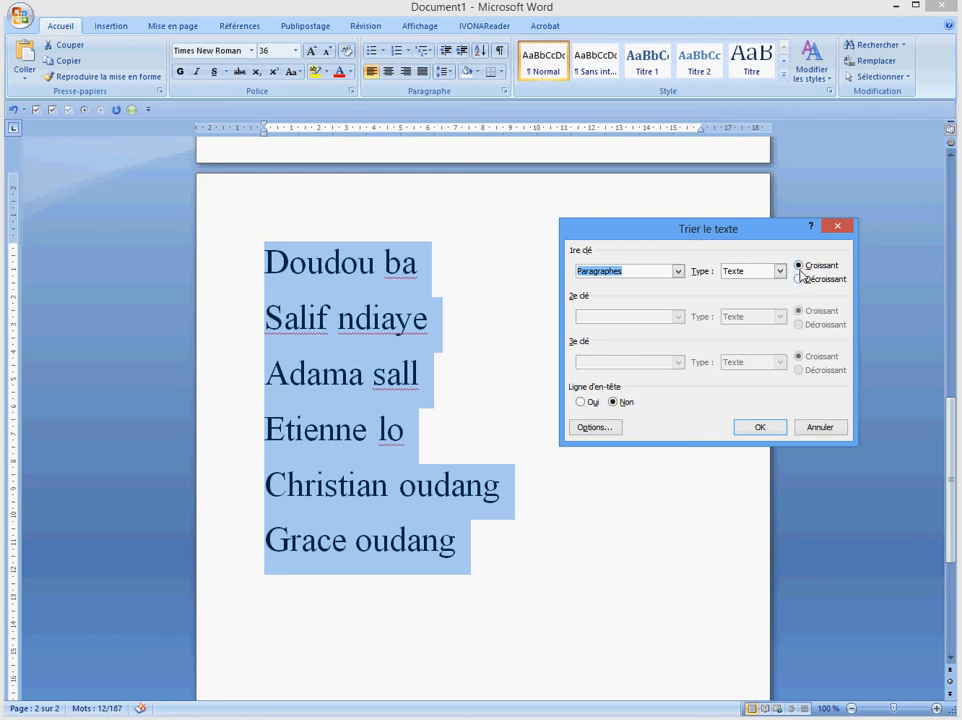
pyautogui.click(749, 432)
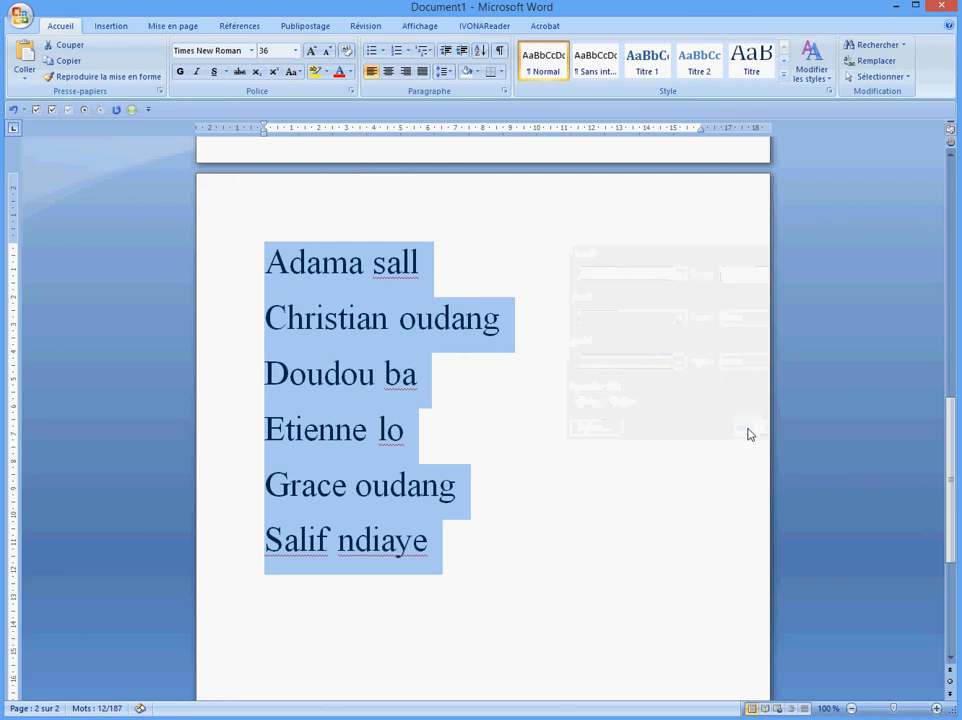
pyautogui.click(528, 385)
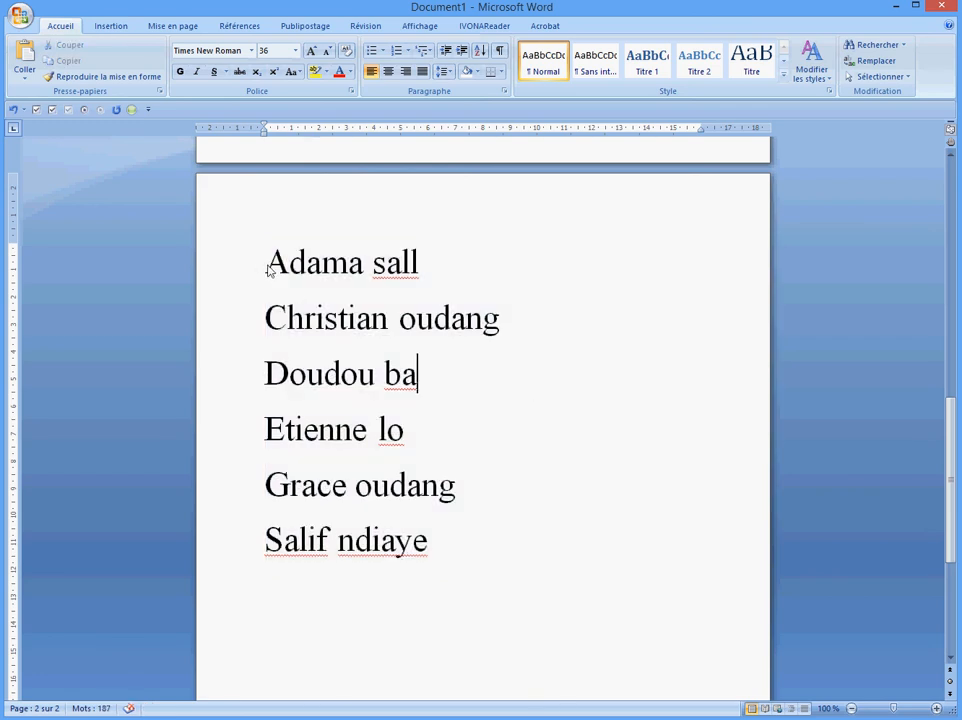
# Highlight each name's initial letter to check the A-to-S alphabetical order
pyautogui.moveTo(268, 270); pyautogui.dragTo(306, 271)
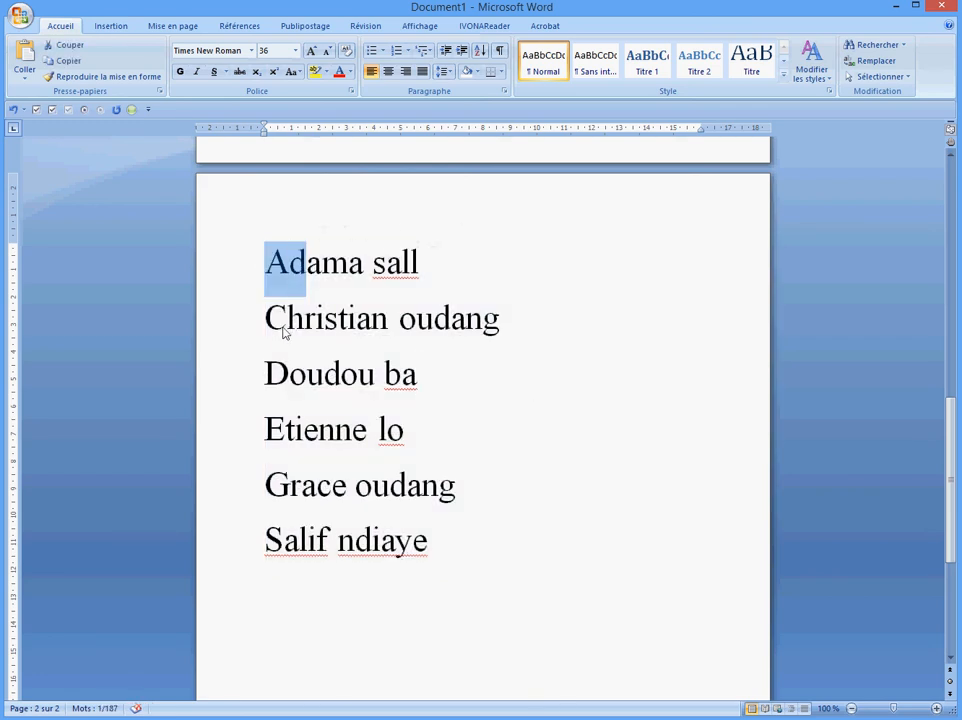
pyautogui.moveTo(266, 321); pyautogui.dragTo(284, 322)
pyautogui.moveTo(267, 380); pyautogui.dragTo(277, 377)
pyautogui.moveTo(267, 429); pyautogui.dragTo(272, 428)
pyautogui.moveTo(264, 490); pyautogui.dragTo(290, 488)
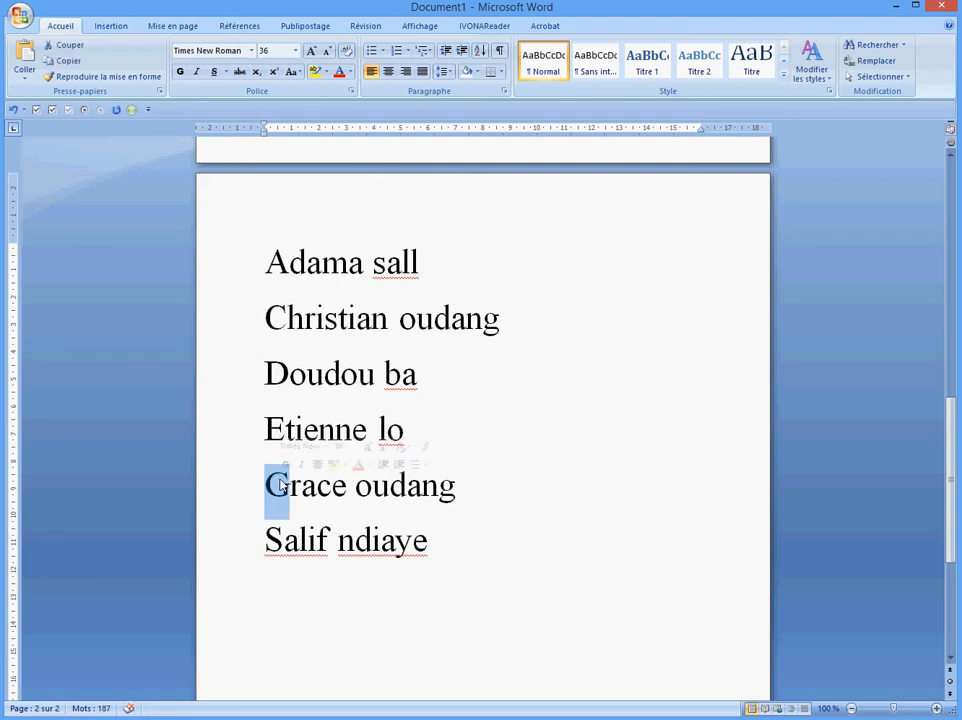
pyautogui.click(269, 555)
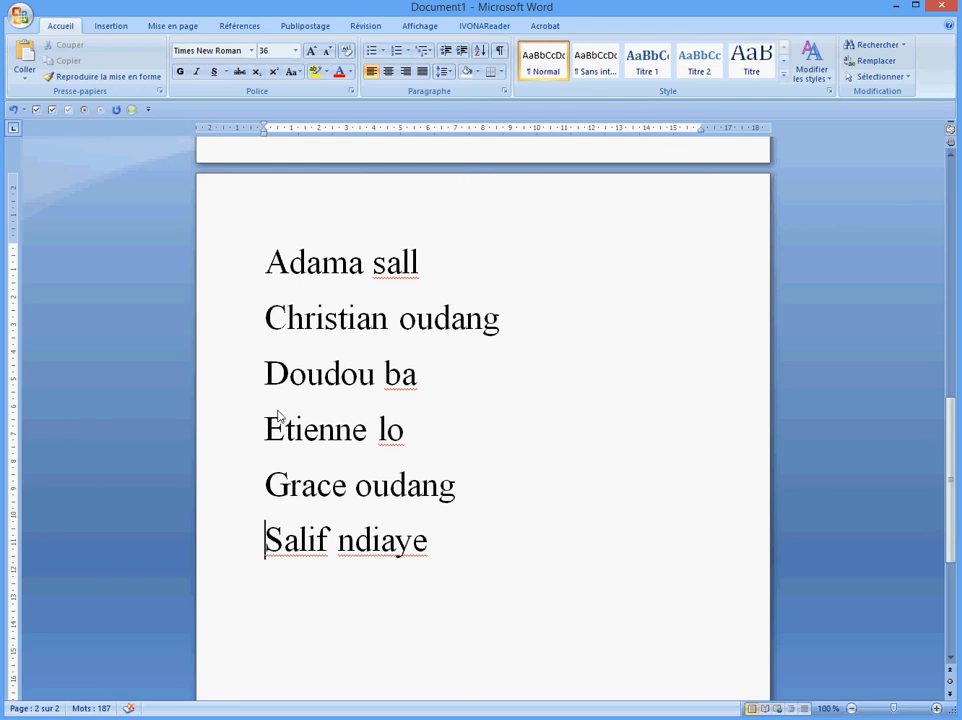
# Open Support_1_Intrduction_TOIP from the tuto_word folder
pyautogui.scroll(-1, 440, 509)
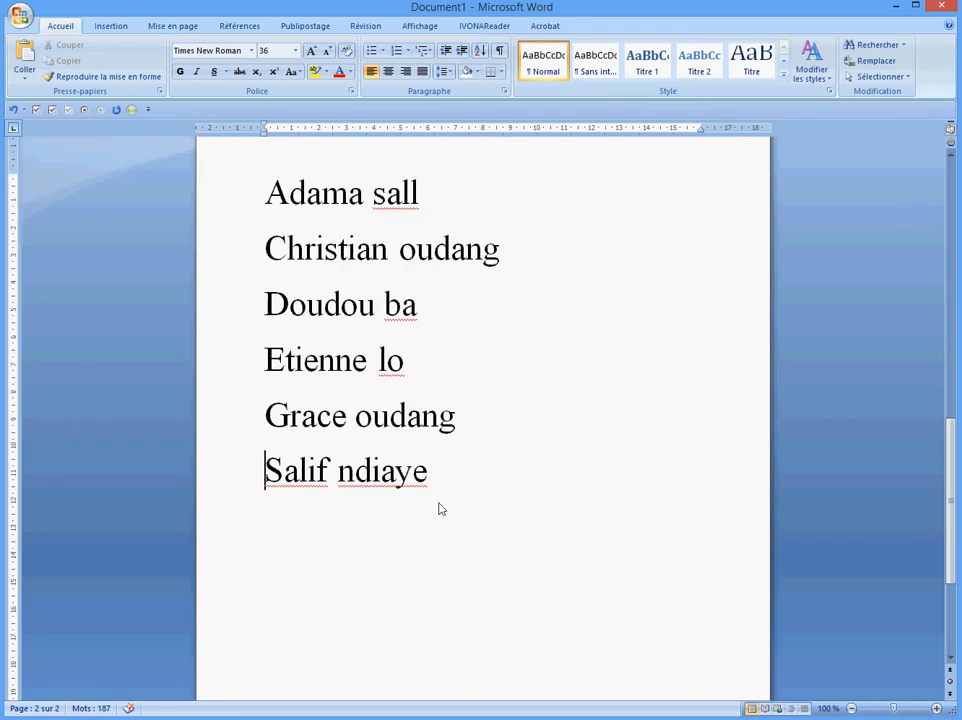
pyautogui.scroll(3, 440, 509)
pyautogui.scroll(-4, 406, 477)
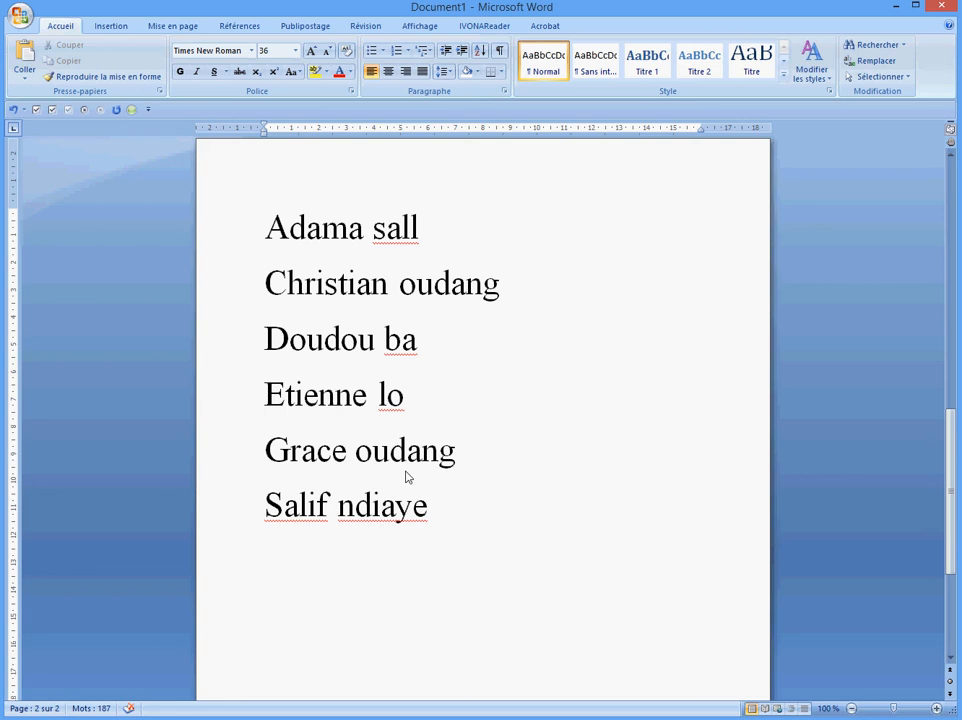
pyautogui.scroll(2, 406, 477)
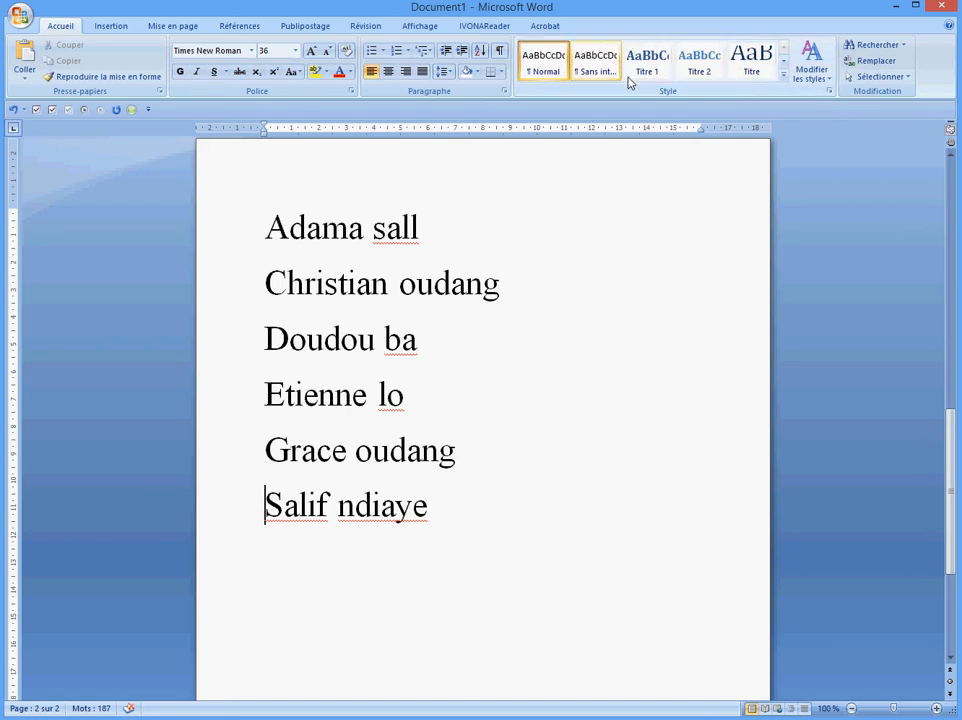
pyautogui.click(34, 25)
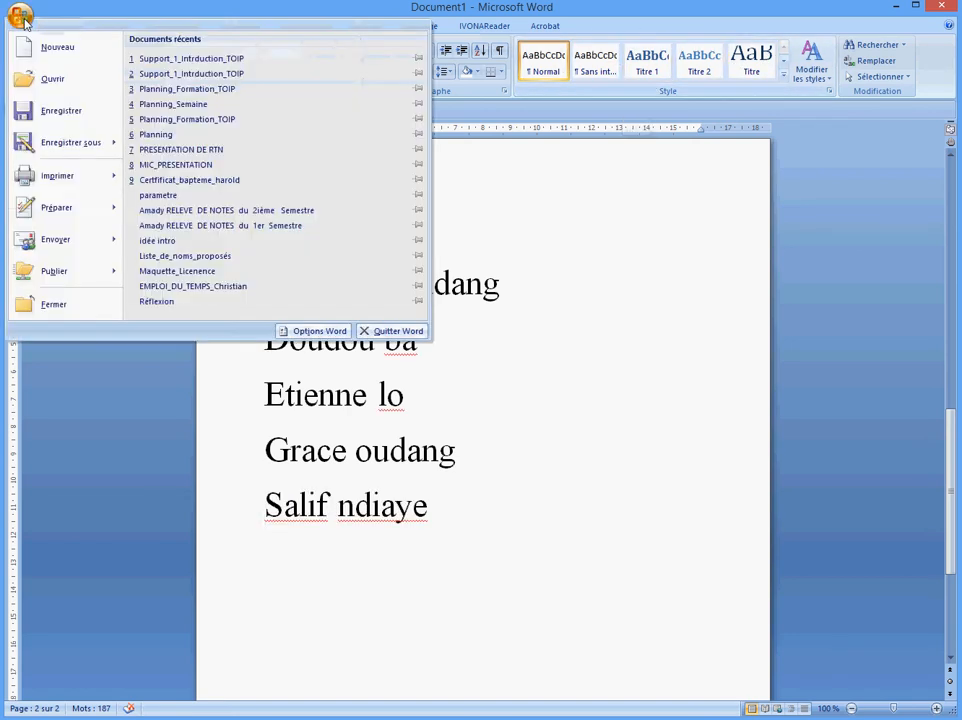
pyautogui.click(55, 82)
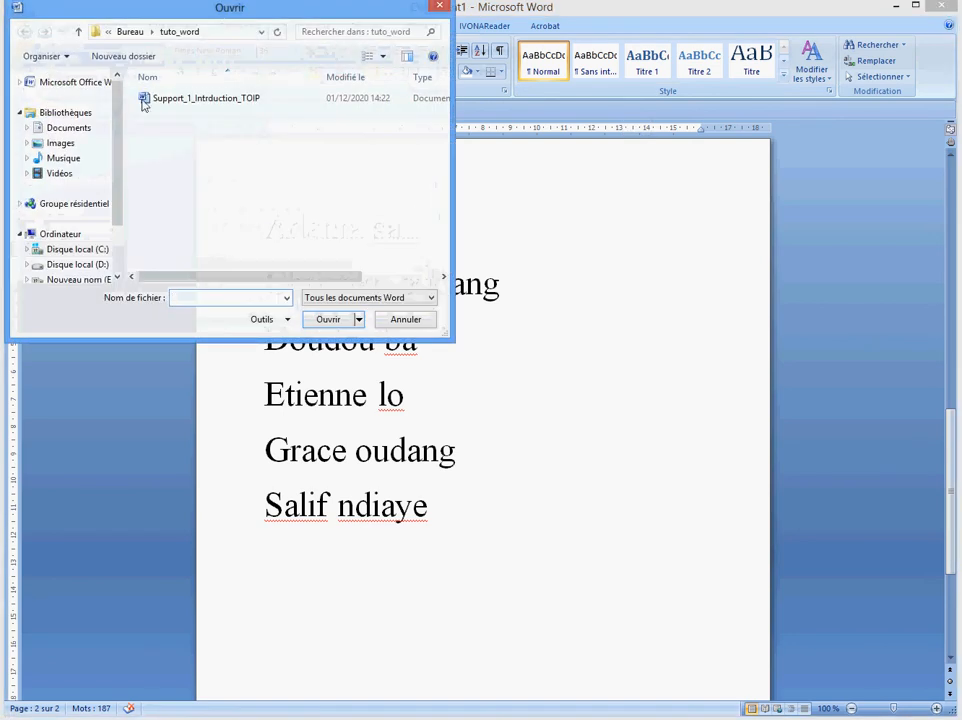
pyautogui.click(198, 98)
pyautogui.click(329, 321)
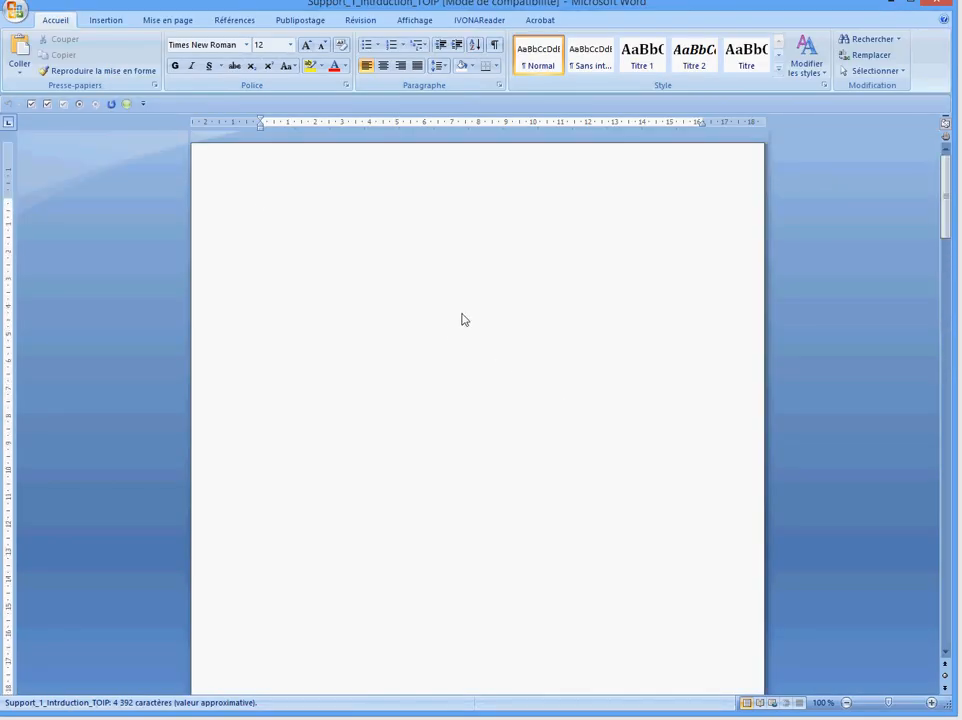
# Zoom the TOIP document out to 60% and back in to 90%
pyautogui.scroll(-10, 449, 333)
pyautogui.scroll(4, 449, 333)
pyautogui.scroll(-6, 448, 334)
pyautogui.scroll(10, 447, 325)
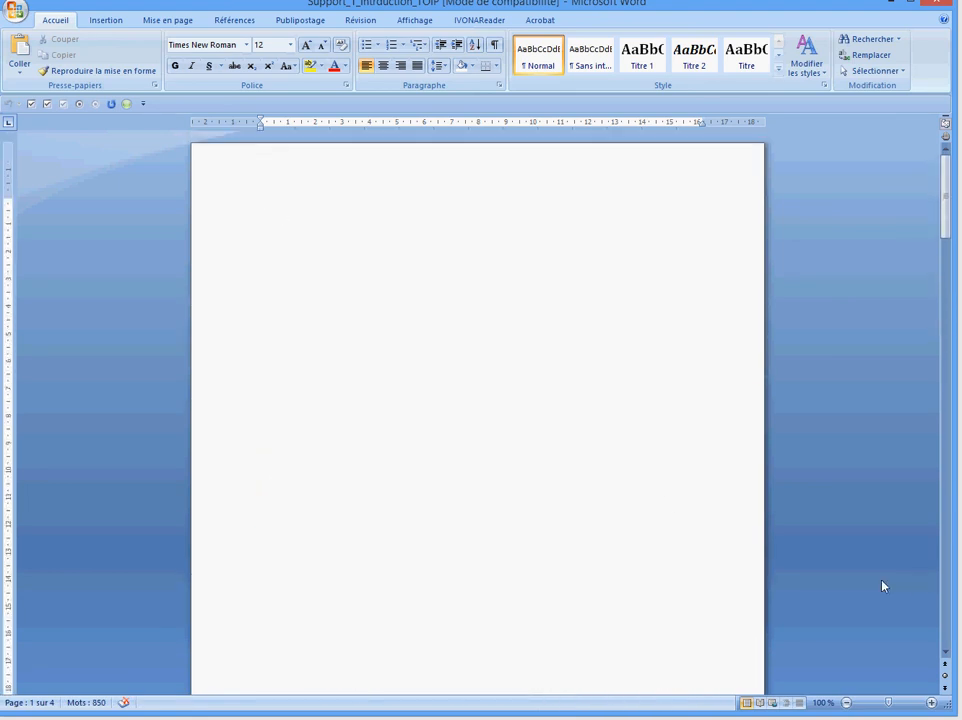
pyautogui.click(847, 703)
pyautogui.click(847, 703)
pyautogui.click(847, 703)
pyautogui.click(847, 703)
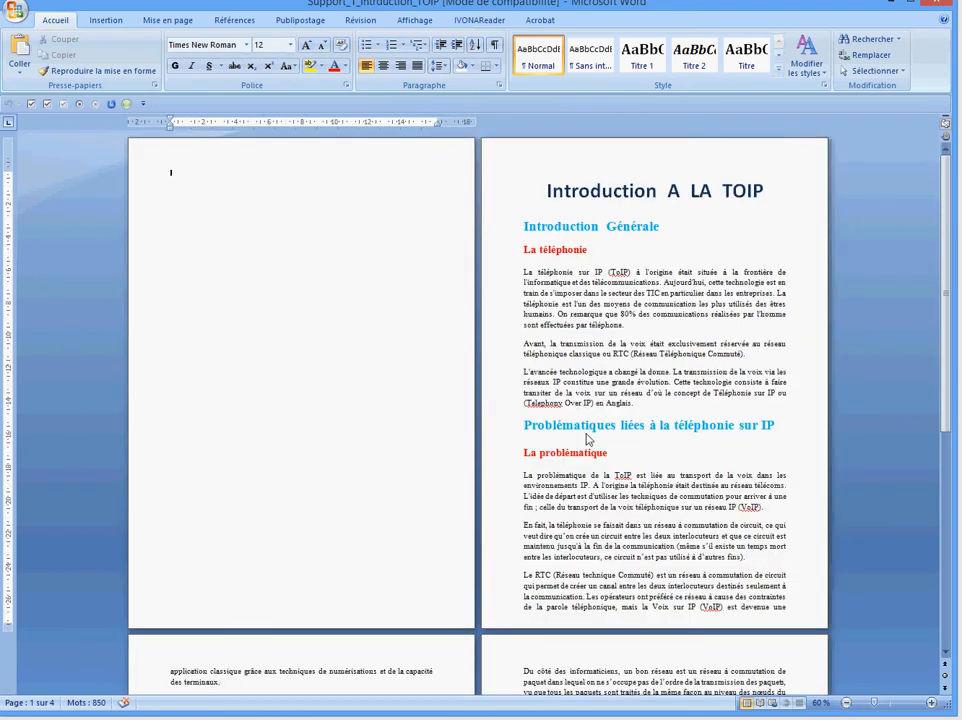
pyautogui.scroll(-9, 300, 367)
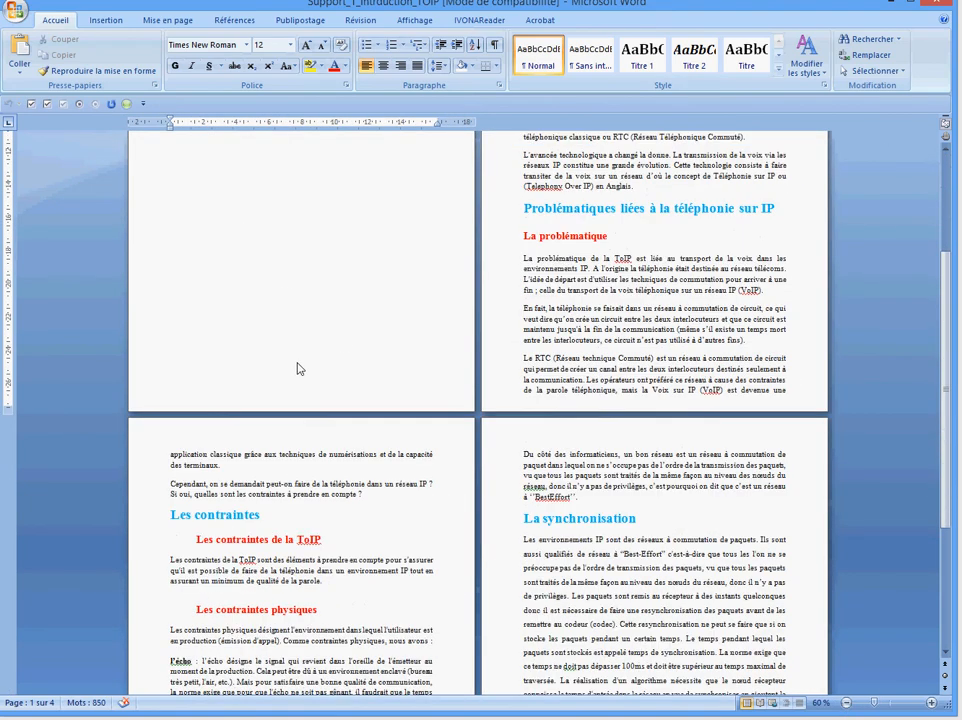
pyautogui.scroll(5, 297, 369)
pyautogui.scroll(4, 297, 369)
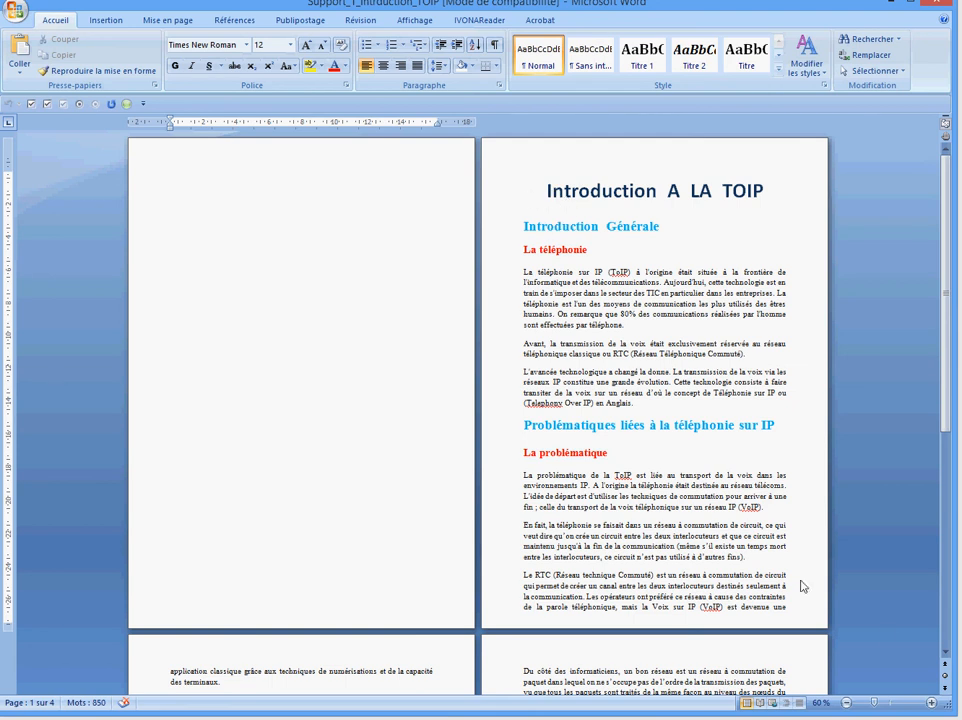
pyautogui.click(931, 703)
pyautogui.click(931, 703)
pyautogui.click(931, 703)
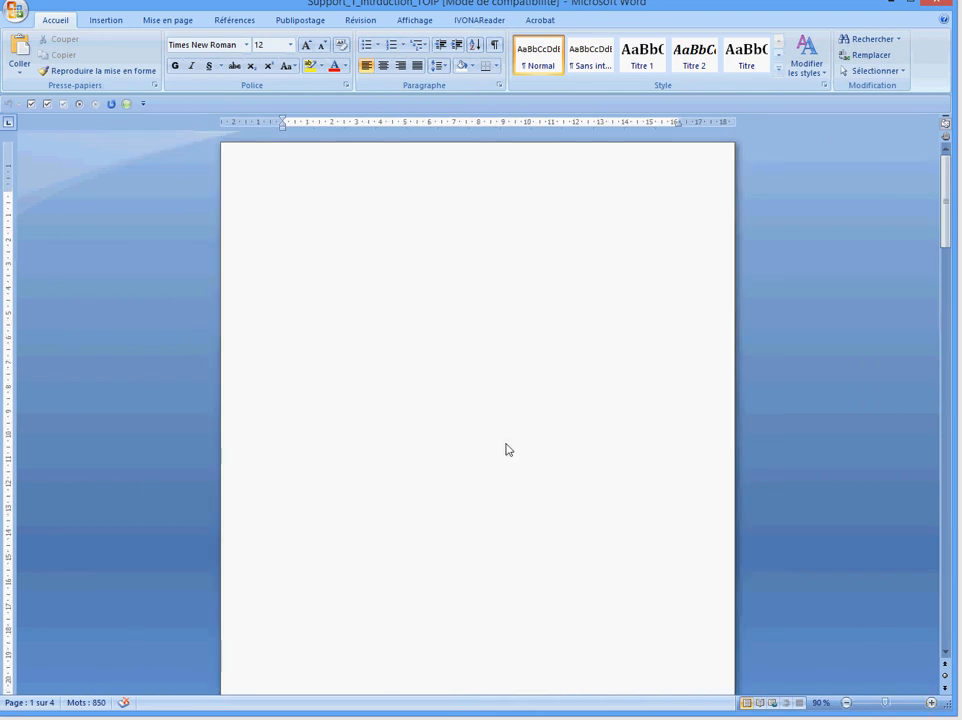
# Scroll down to the page titled Introduction A LA TOIP
pyautogui.moveTo(947, 199); pyautogui.dragTo(947, 205)
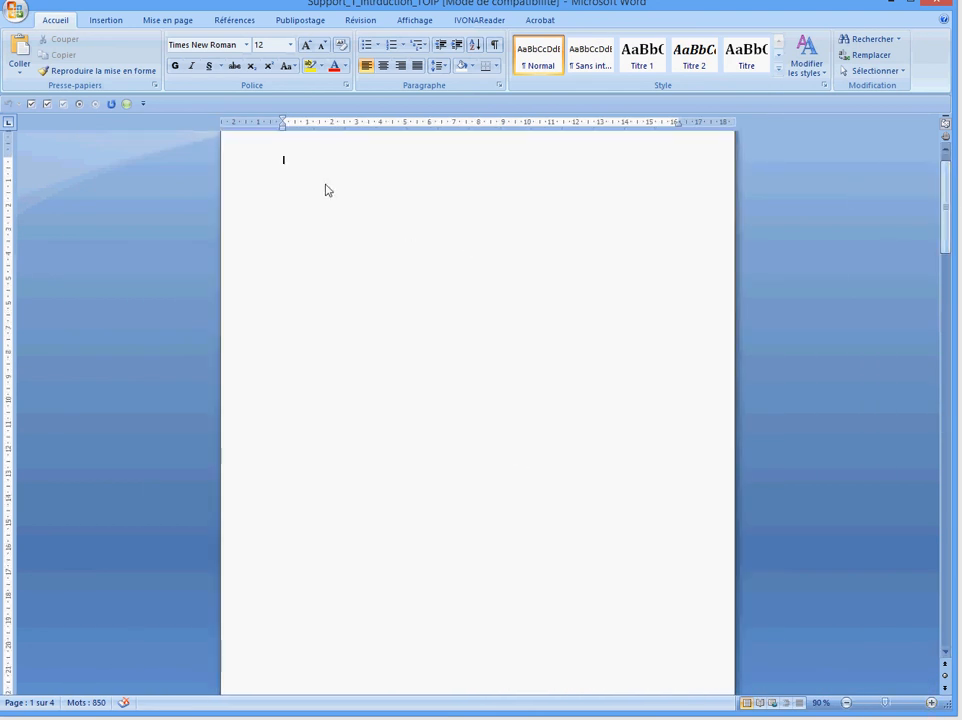
pyautogui.scroll(-5, 384, 303)
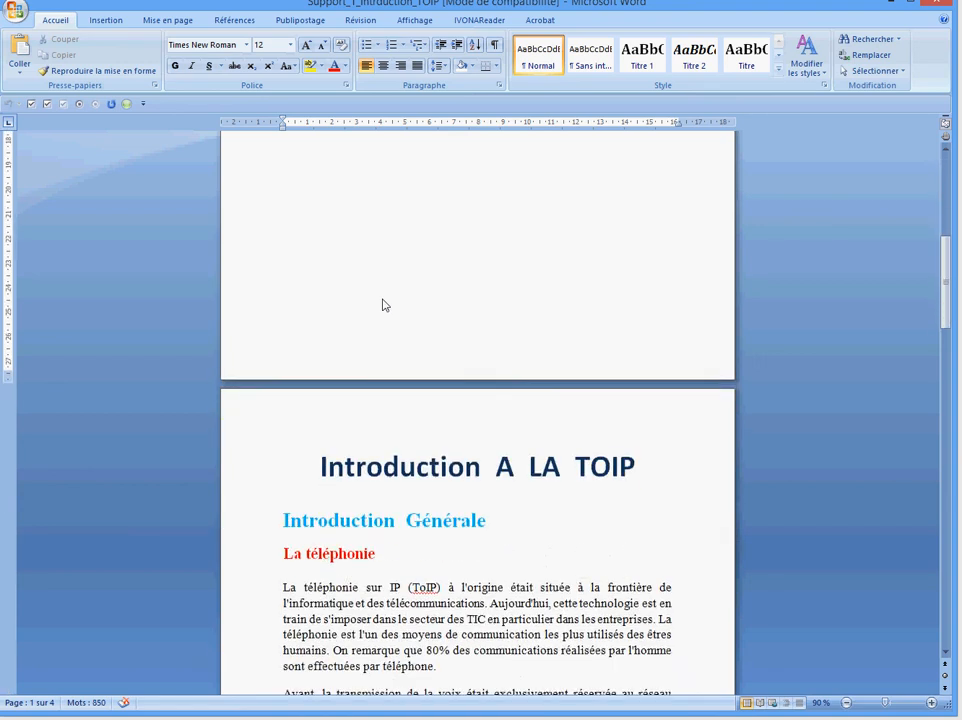
pyautogui.scroll(5, 384, 305)
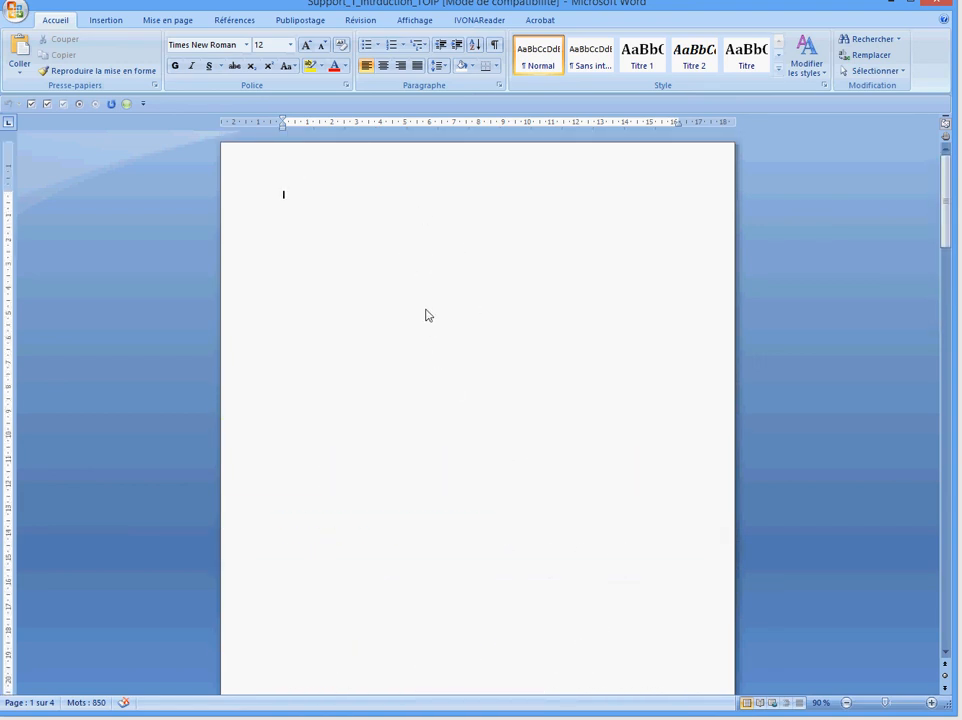
pyautogui.scroll(-5, 426, 315)
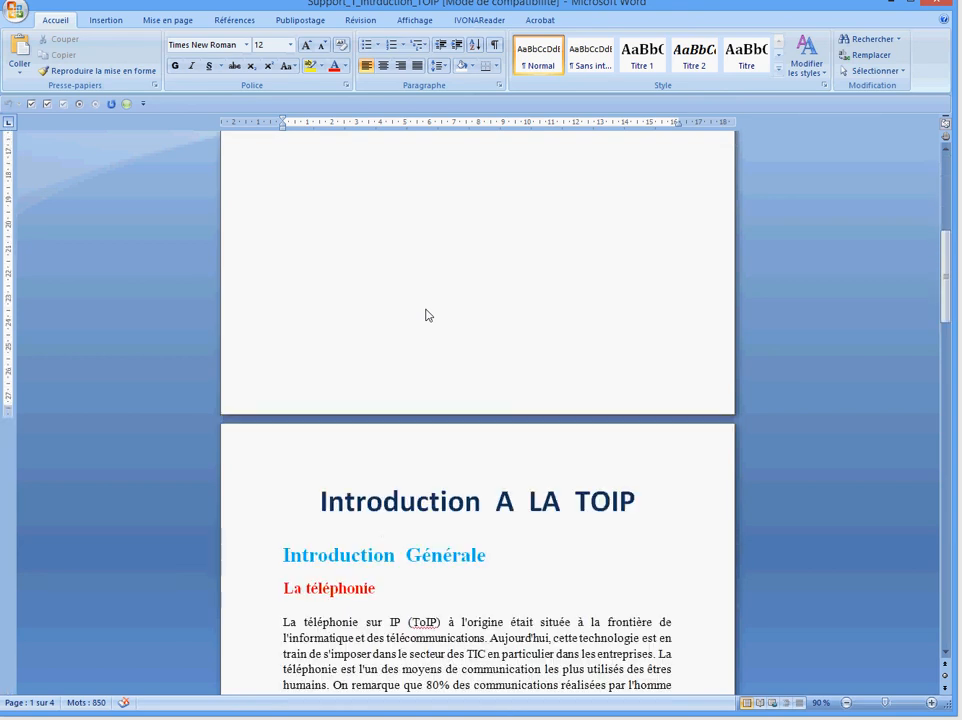
pyautogui.scroll(-1, 426, 315)
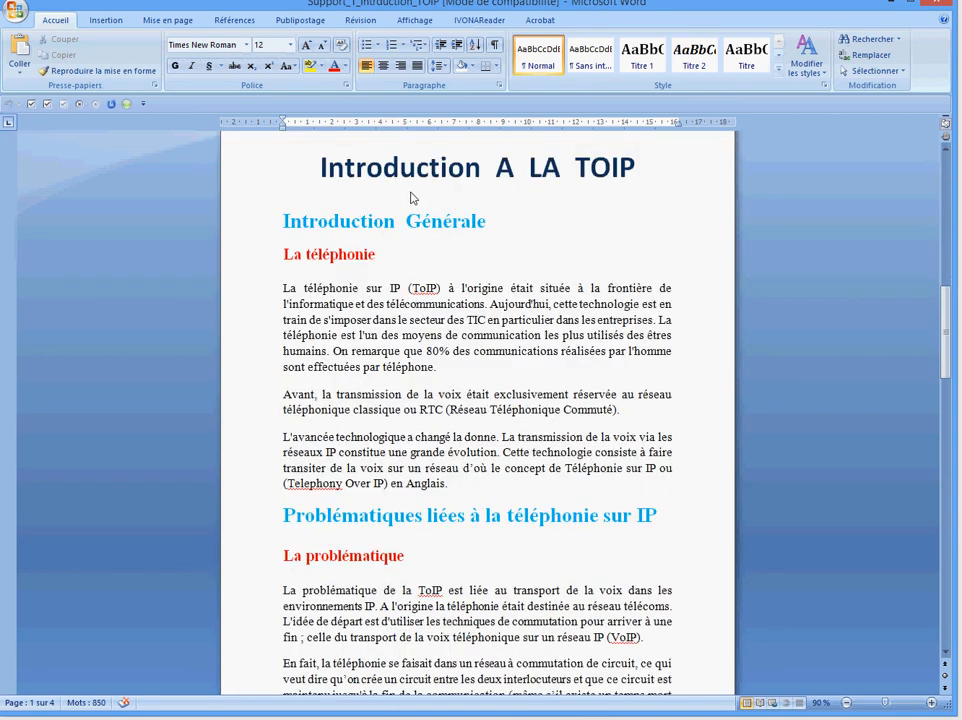
pyautogui.moveTo(304, 167); pyautogui.dragTo(644, 165)
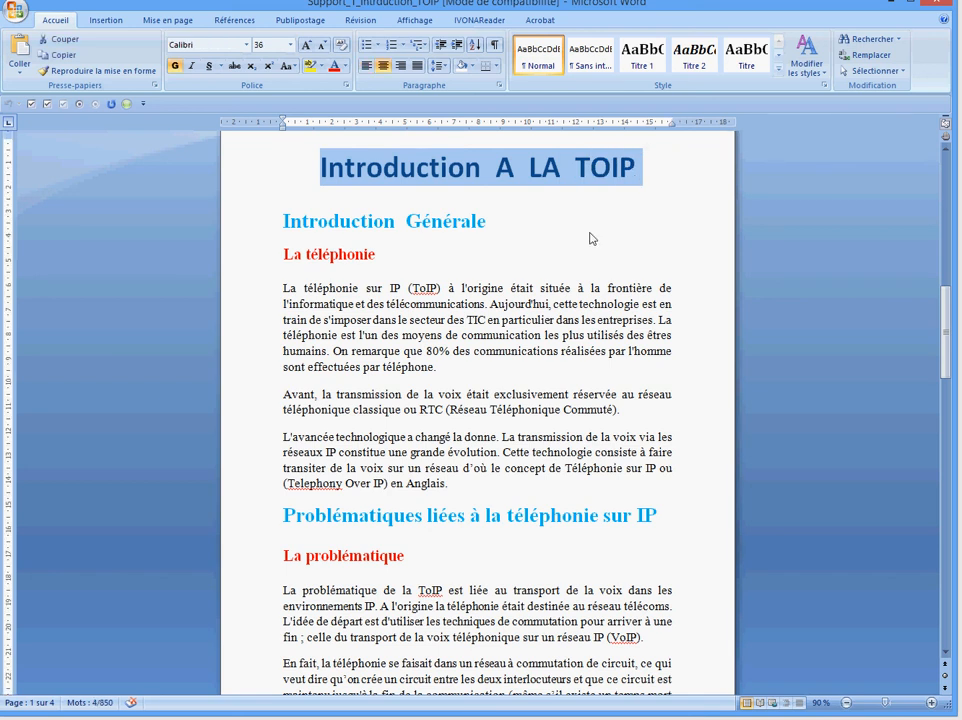
pyautogui.click(305, 232)
pyautogui.moveTo(279, 219); pyautogui.dragTo(477, 219)
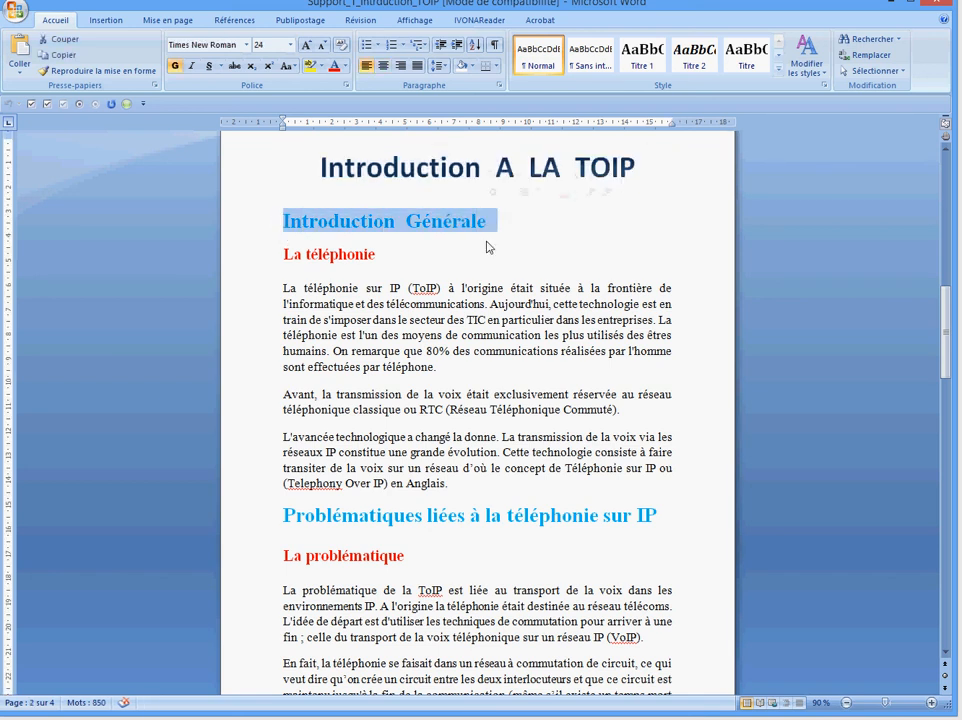
pyautogui.click(463, 274)
pyautogui.moveTo(280, 256); pyautogui.dragTo(378, 258)
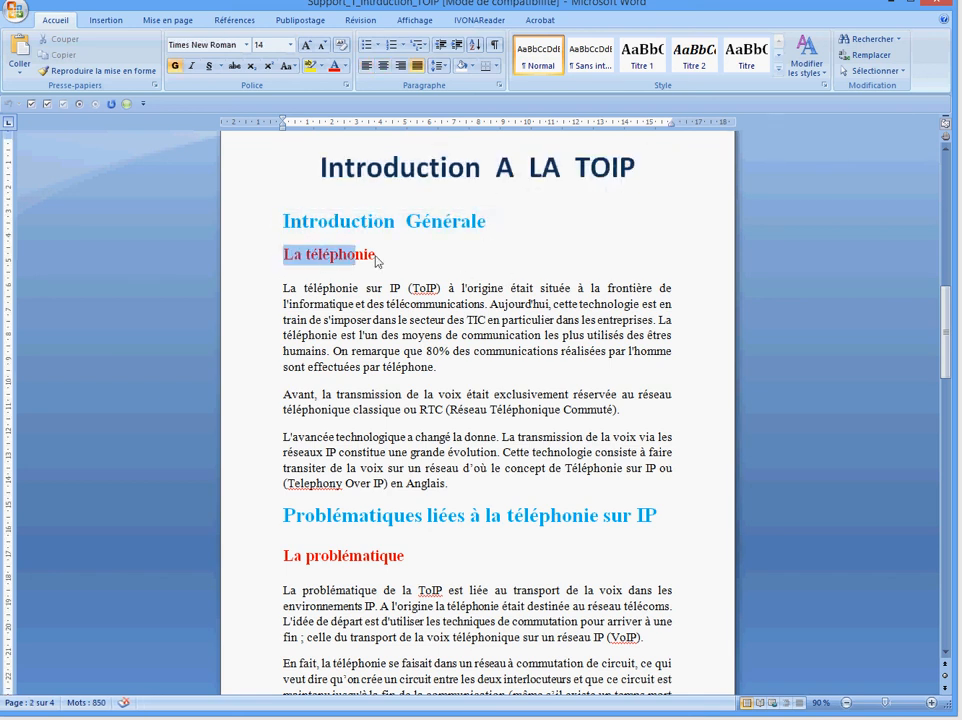
pyautogui.click(474, 268)
pyautogui.moveTo(304, 177); pyautogui.dragTo(640, 167)
pyautogui.moveTo(283, 221); pyautogui.dragTo(497, 222)
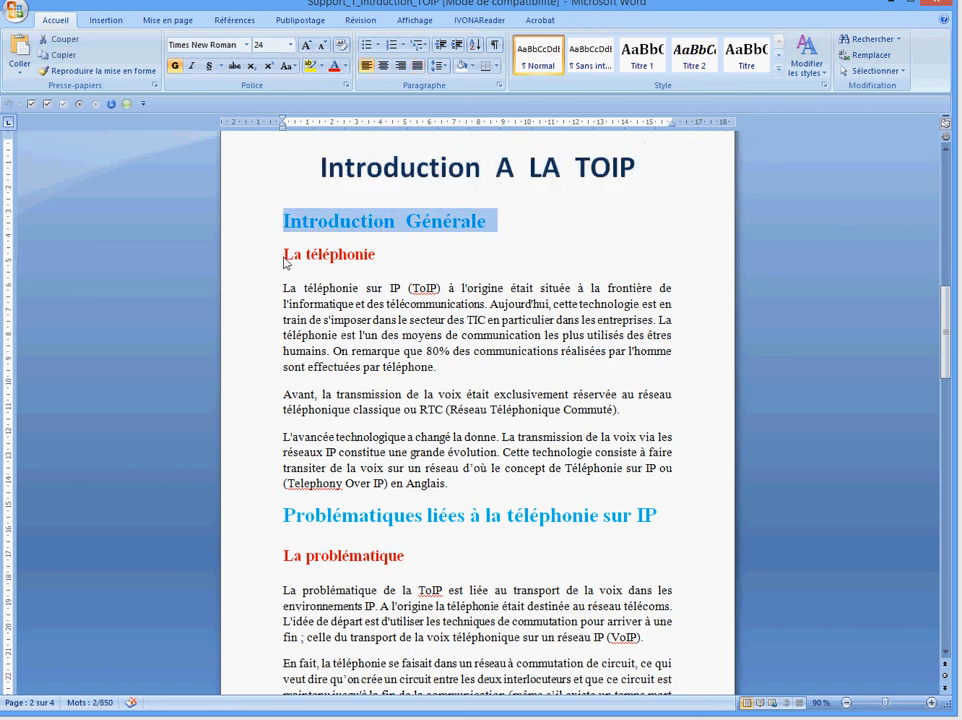